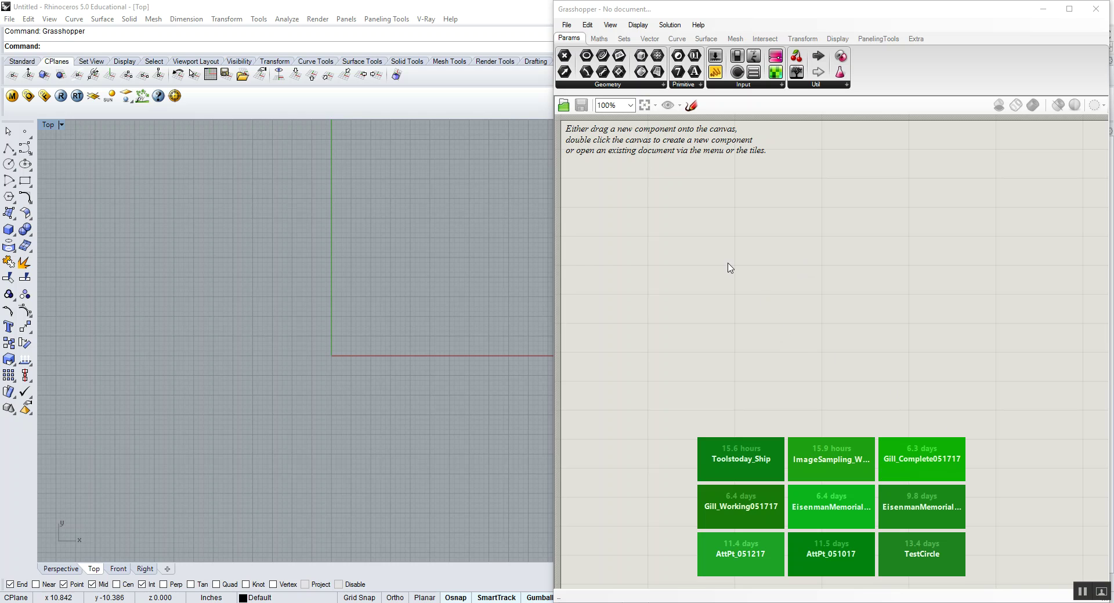
# - Pan Rhino's Top view so the origin sits lower-left, then bring up Grasshopper's Vector components
pyautogui.moveTo(420, 303); pyautogui.dragTo(242, 368, button='right')
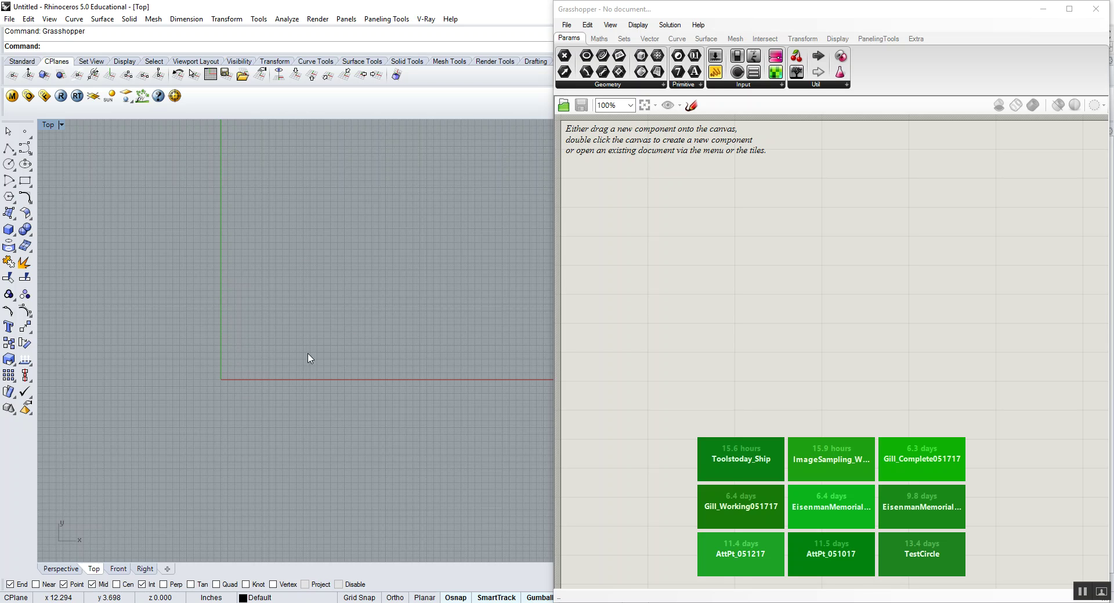
pyautogui.moveTo(415, 288); pyautogui.dragTo(336, 327, button='right')
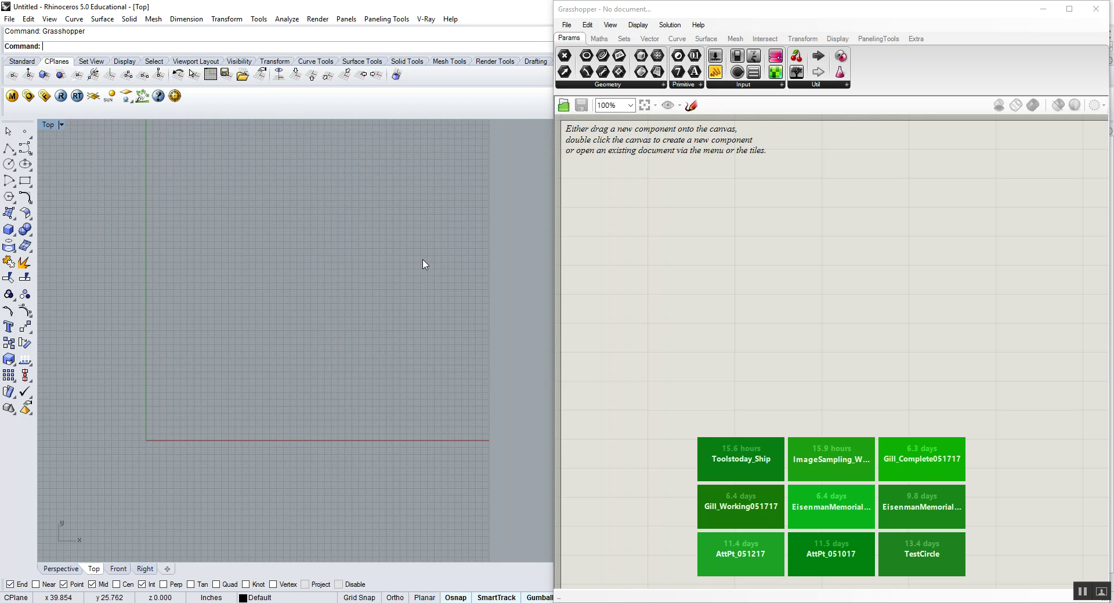
pyautogui.click(645, 40)
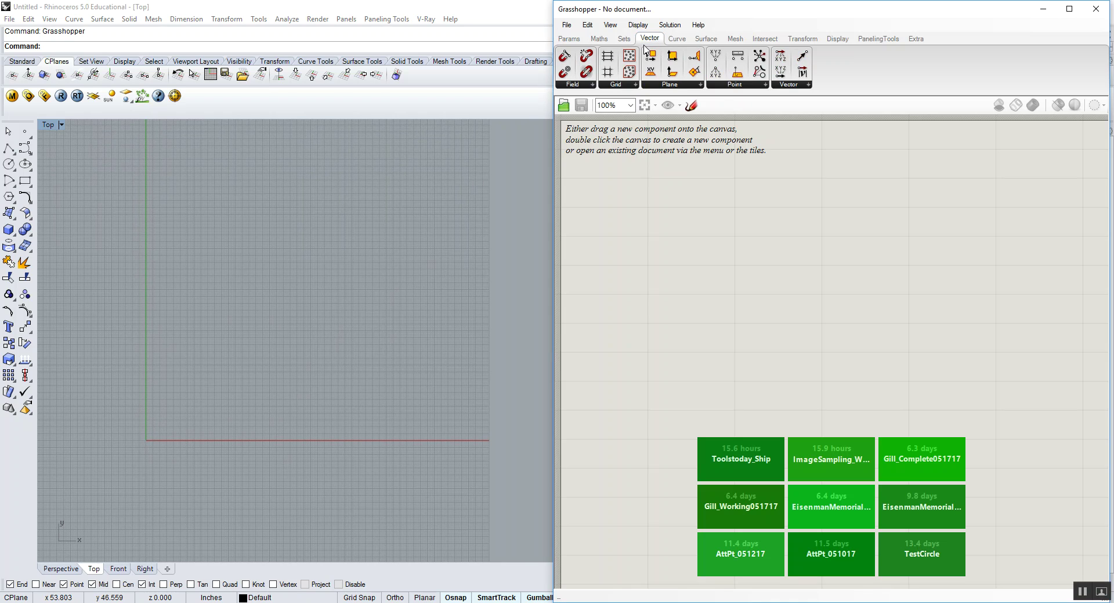
# - Place a Square Grid component from Vector > Grid on the canvas
pyautogui.click(627, 85)
pyautogui.moveTo(629, 137); pyautogui.dragTo(757, 309)
pyautogui.scroll(2, 747, 290)
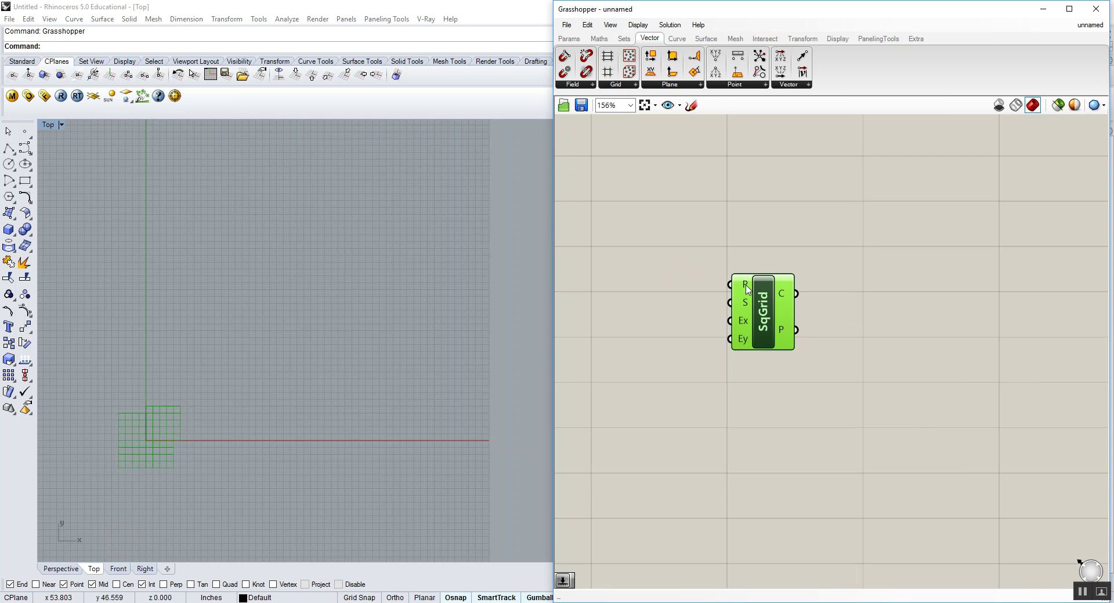
pyautogui.click(745, 286)
pyautogui.moveTo(743, 286)
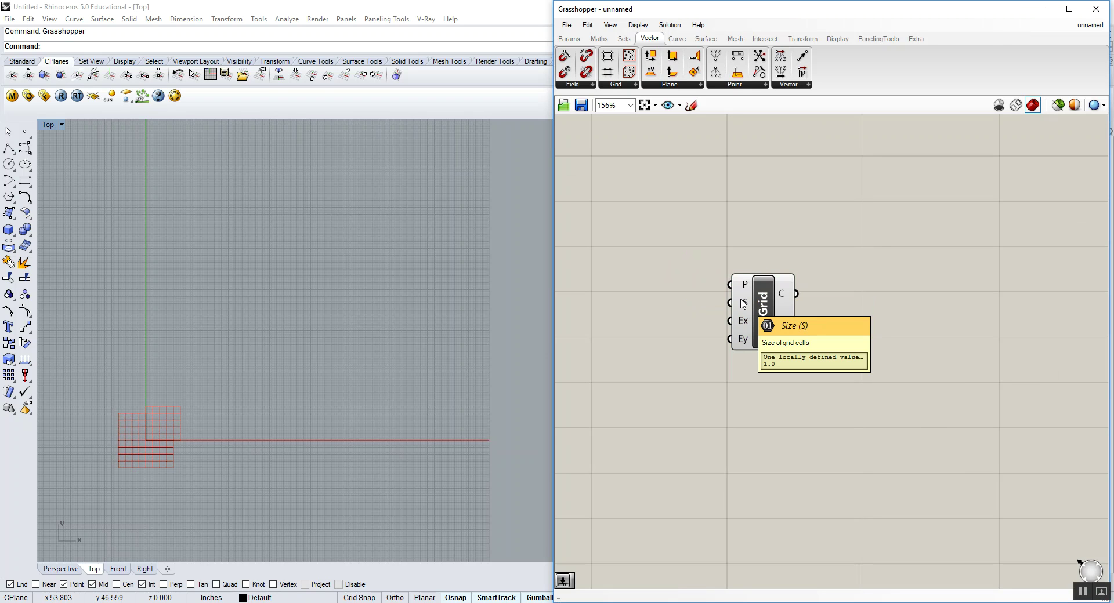
pyautogui.scroll(-3, 743, 303)
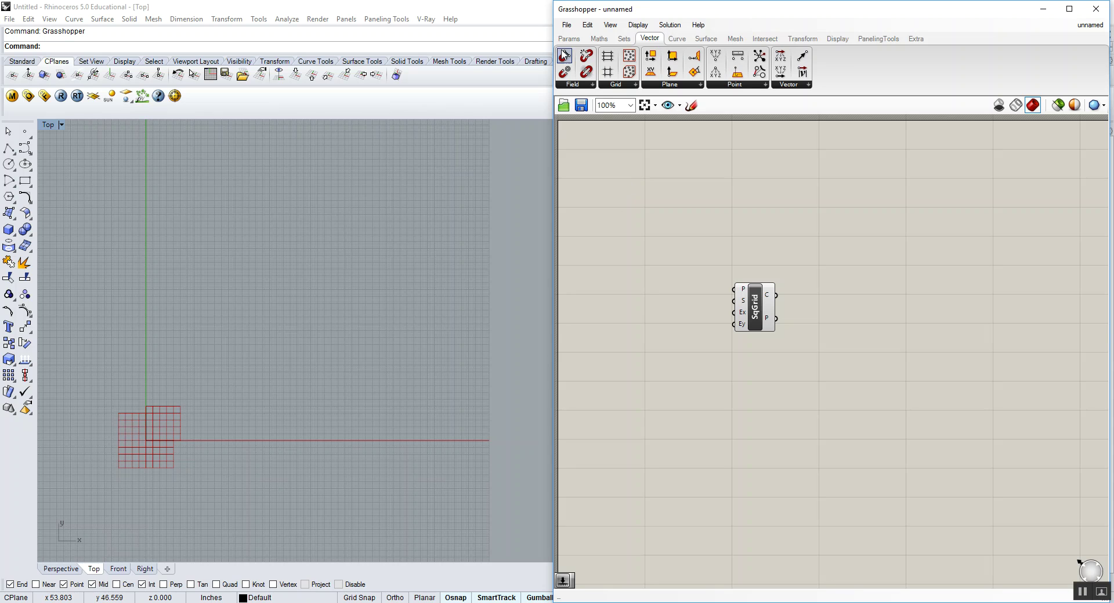
# - Add two Number Sliders, a 1.000 Size slider and a second one below it
pyautogui.click(569, 38)
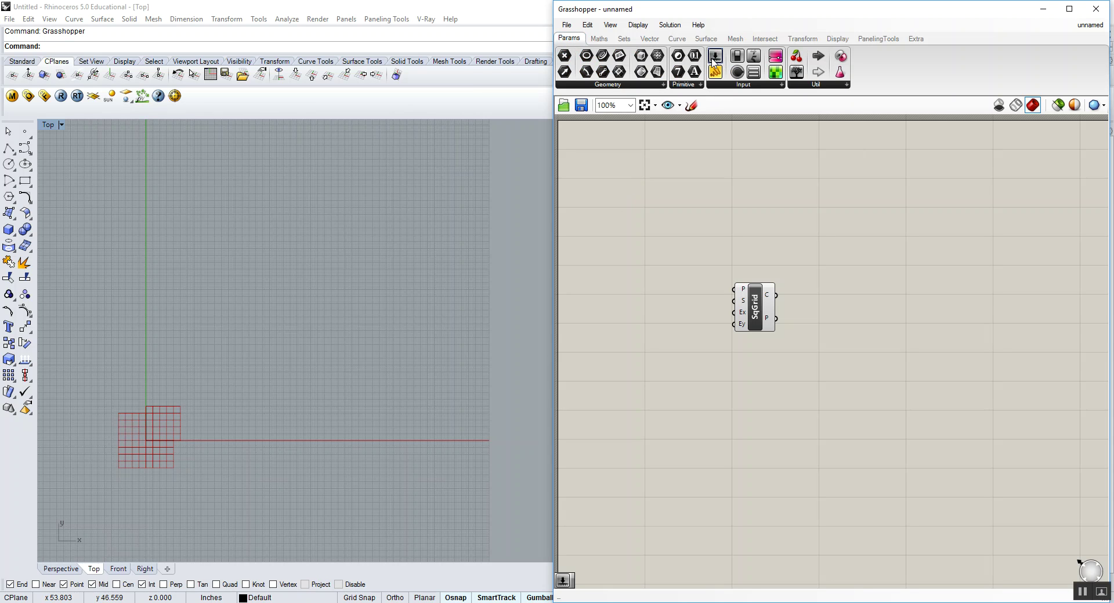
pyautogui.moveTo(716, 56); pyautogui.dragTo(861, 309)
pyautogui.scroll(4, 654, 295)
pyautogui.scroll(-3, 828, 324)
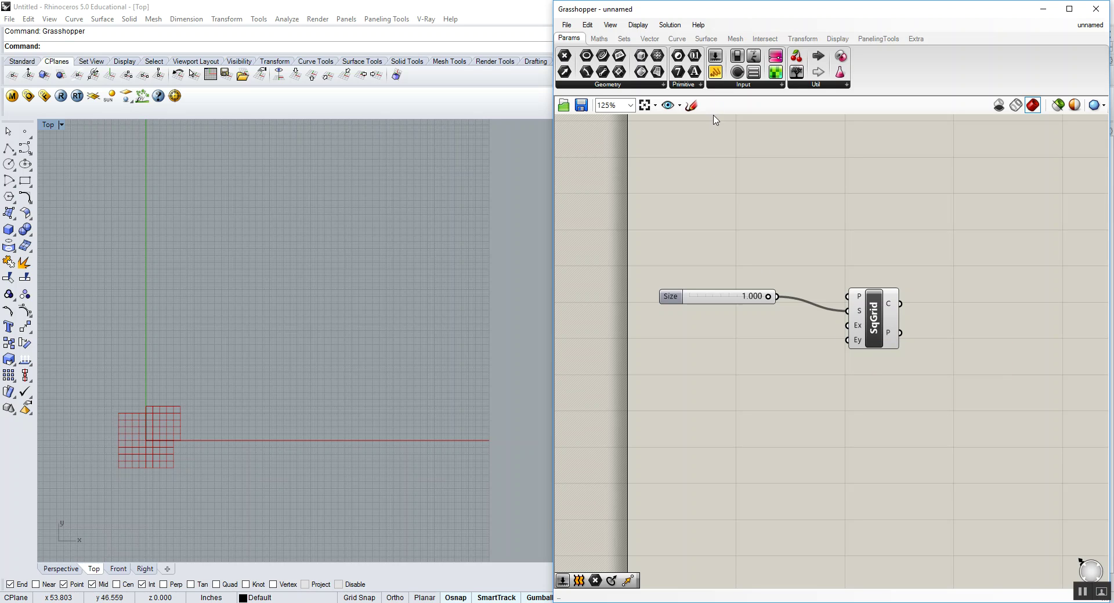
pyautogui.moveTo(716, 56); pyautogui.dragTo(683, 341)
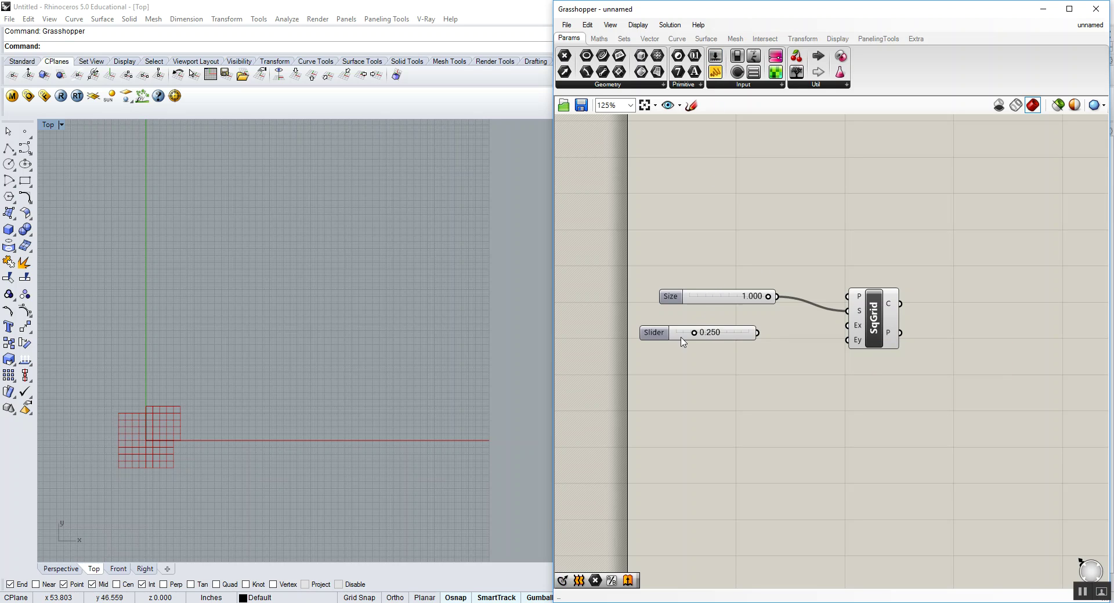
# - Make the new slider an integer slider from 1 to 101 set to 50
pyautogui.doubleClick(667, 340)
pyautogui.click(667, 308)
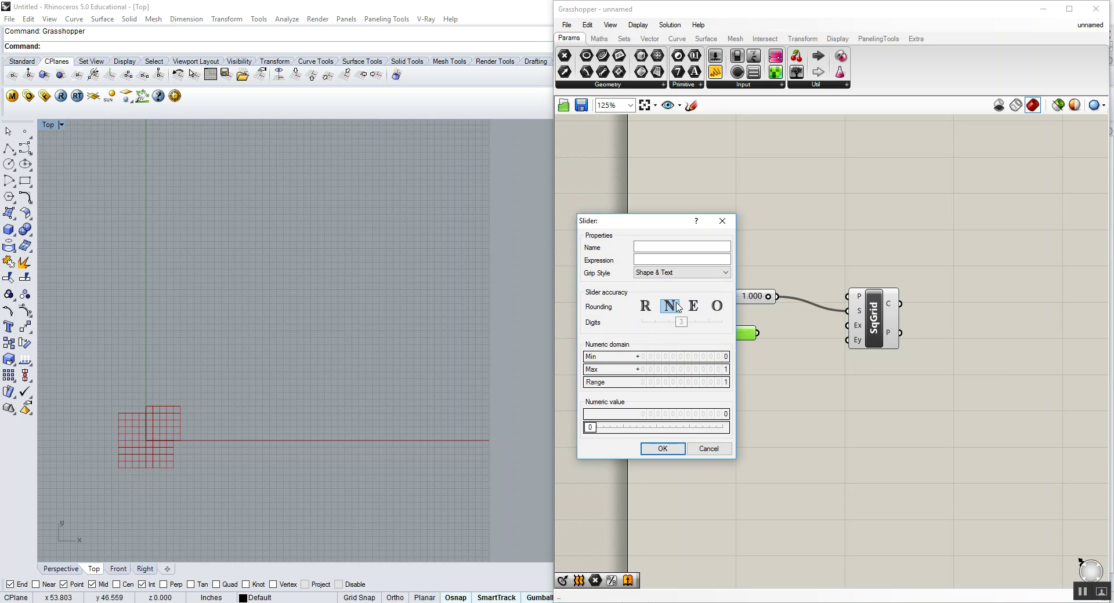
pyautogui.click(727, 358)
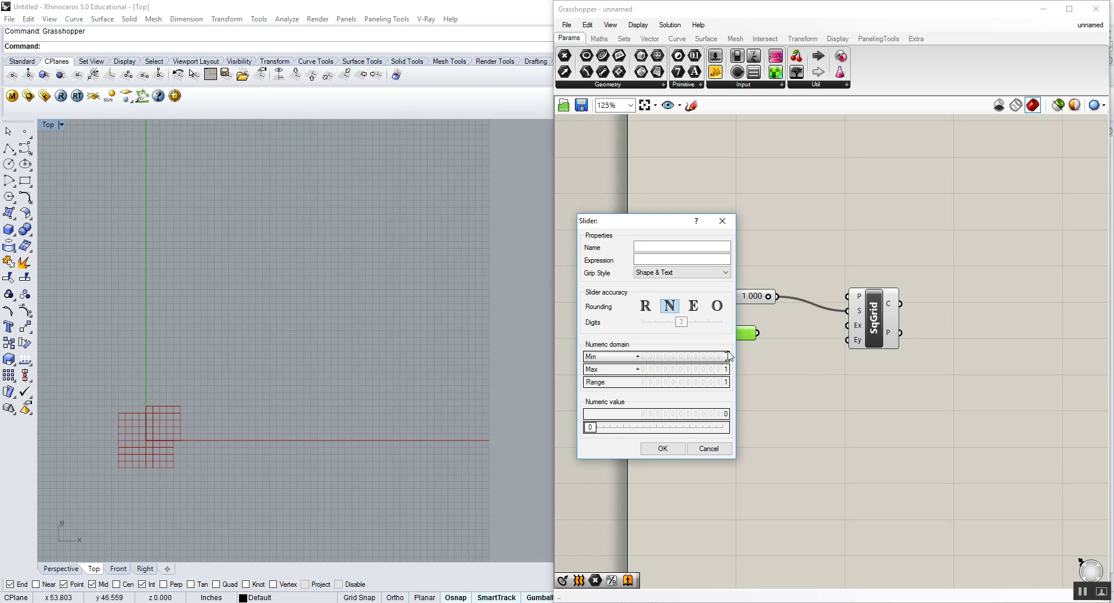
pyautogui.write('1')
pyautogui.click(725, 370)
pyautogui.write('102')
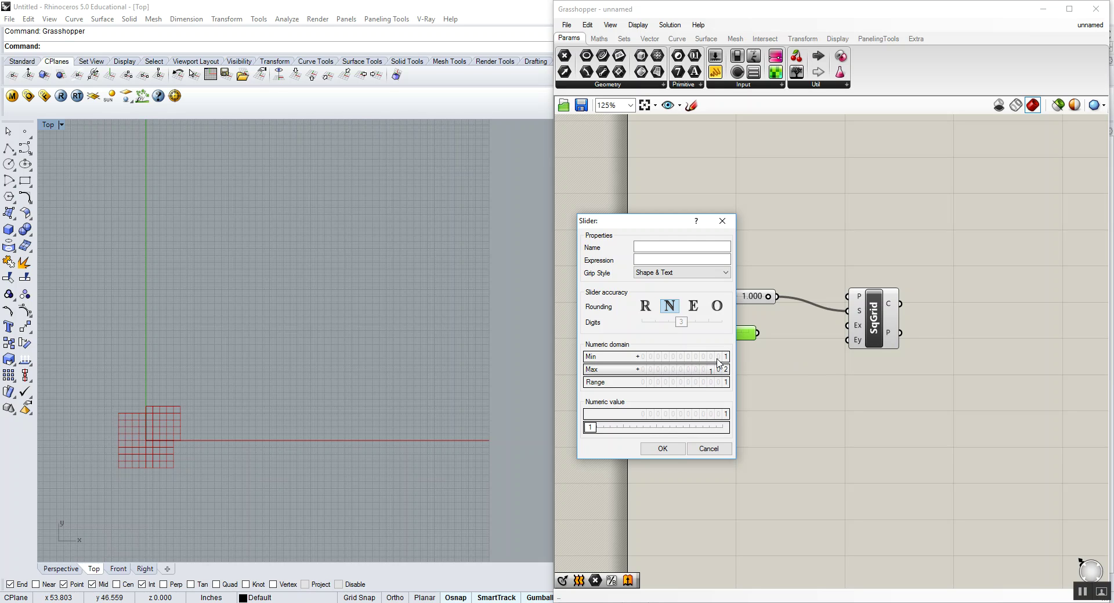
pyautogui.moveTo(726, 372); pyautogui.dragTo(726, 388)
pyautogui.doubleClick(708, 416)
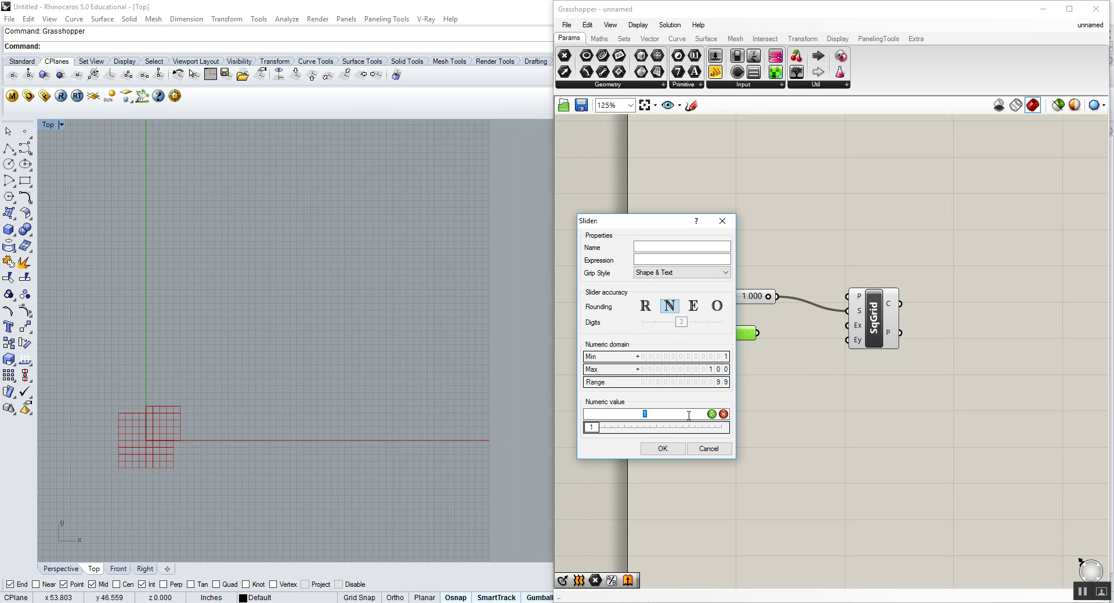
pyautogui.click(711, 414)
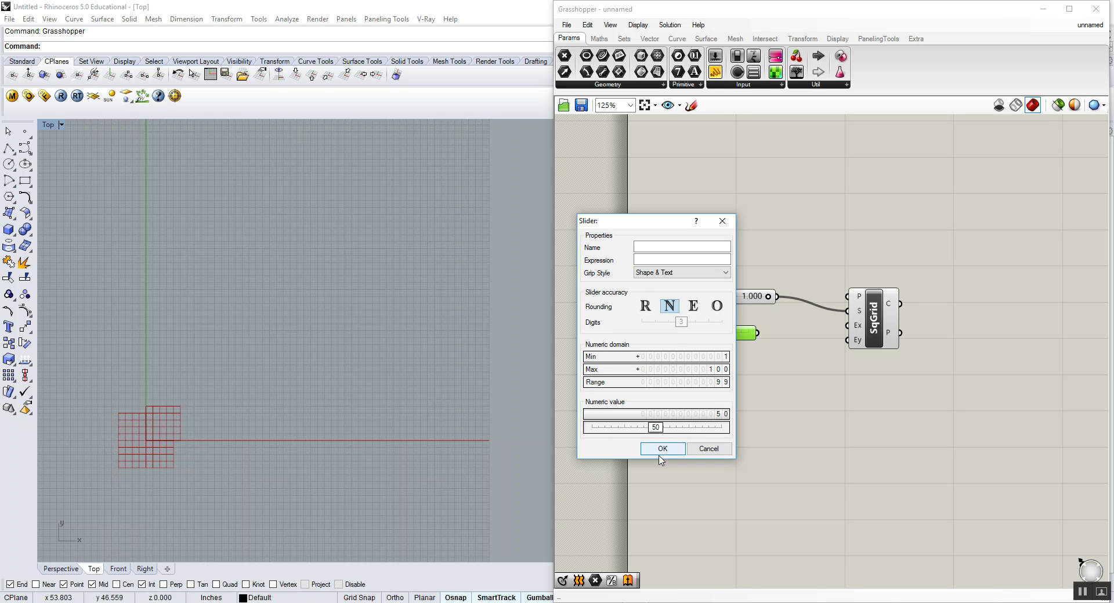
pyautogui.click(662, 449)
# - Duplicate the 50 slider and wire the pair into the grid's Extent X and Extent Y
pyautogui.moveTo(668, 337); pyautogui.dragTo(670, 355)
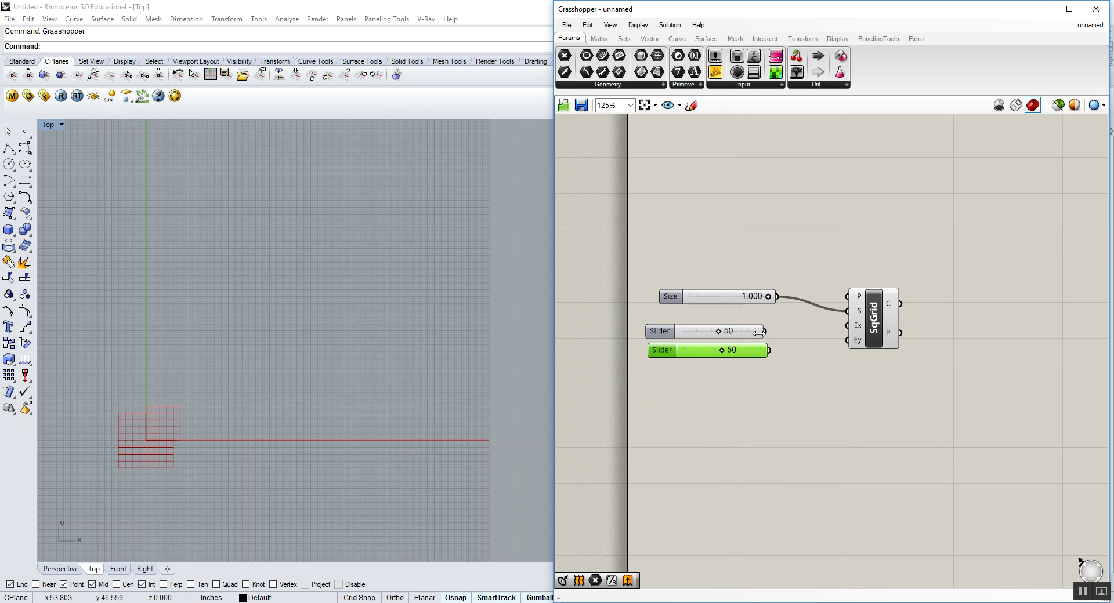
pyautogui.moveTo(765, 332); pyautogui.dragTo(840, 329)
pyautogui.moveTo(769, 350); pyautogui.dragTo(848, 341)
pyautogui.click(866, 333)
pyautogui.click(815, 395)
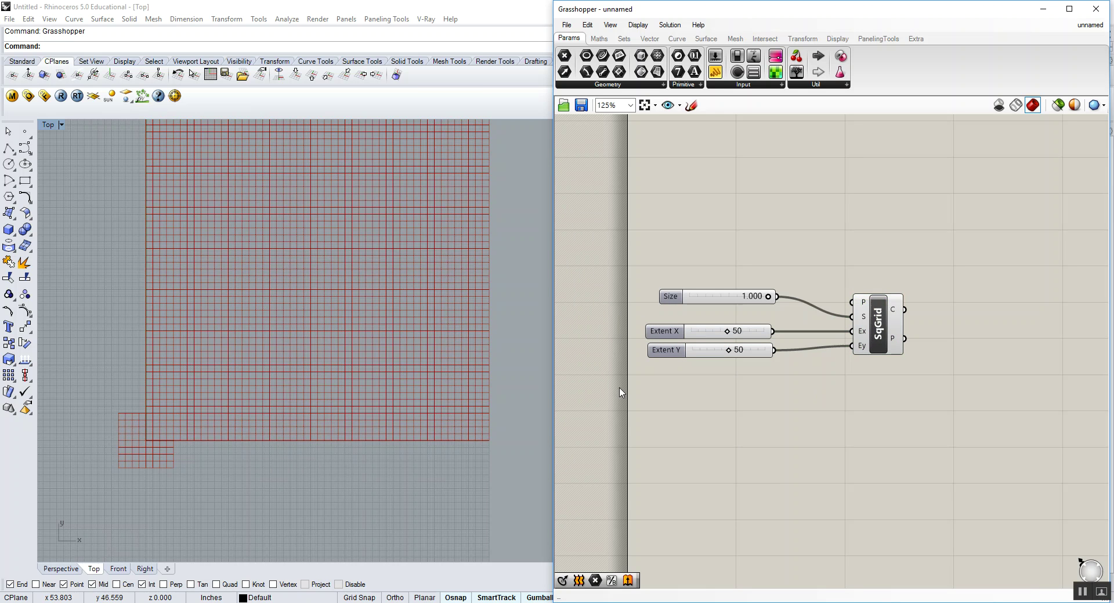
pyautogui.scroll(-3, 256, 417)
pyautogui.scroll(2, 241, 427)
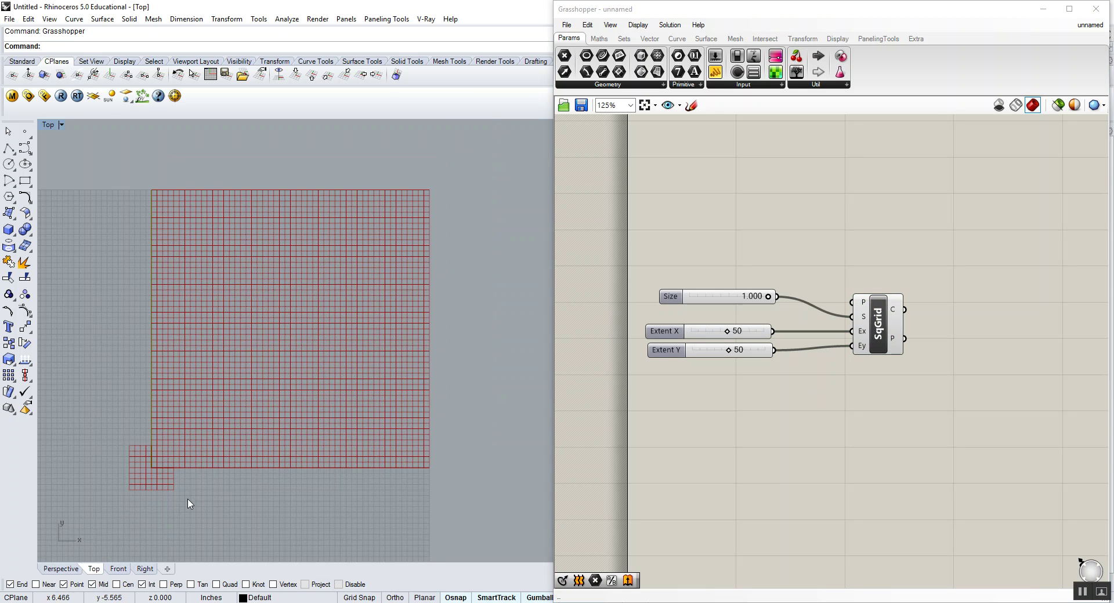
pyautogui.scroll(2, 170, 473)
pyautogui.scroll(-2, 150, 471)
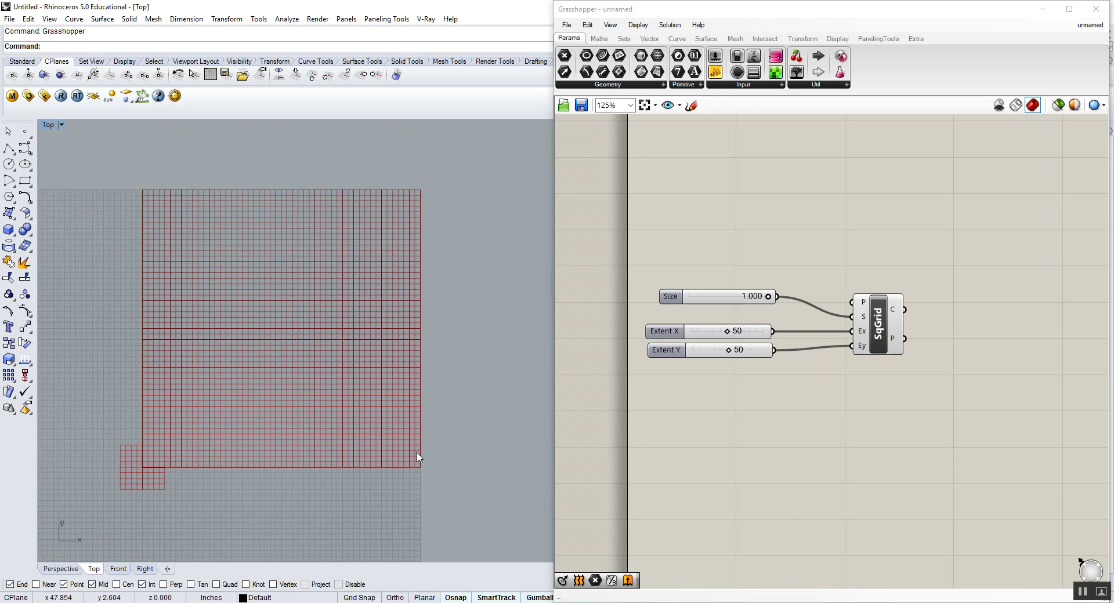
pyautogui.moveTo(805, 360); pyautogui.dragTo(729, 376, button='right')
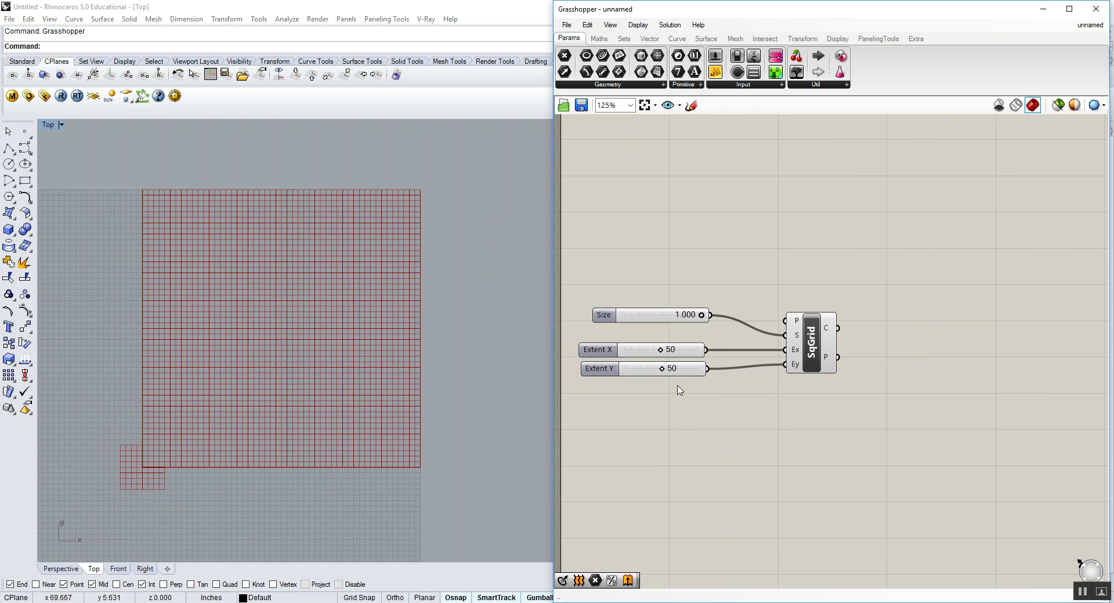
# - Place an Image Sampler from the Params > Input list beside the Square Grid
pyautogui.click(772, 86)
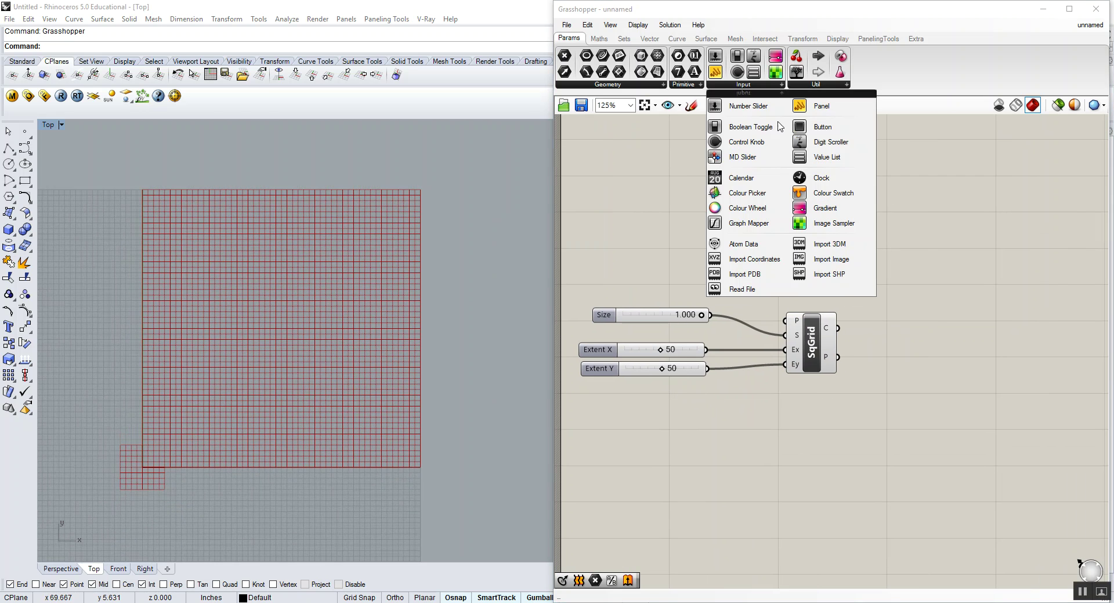
pyautogui.click(833, 225)
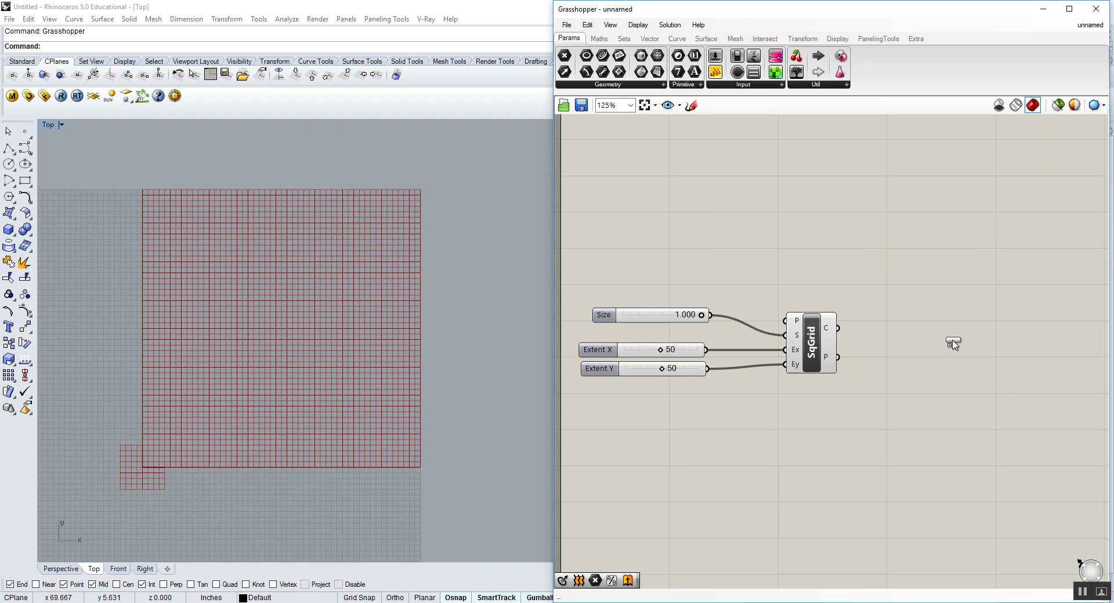
pyautogui.click(952, 343)
pyautogui.moveTo(950, 361); pyautogui.dragTo(922, 309, button='right')
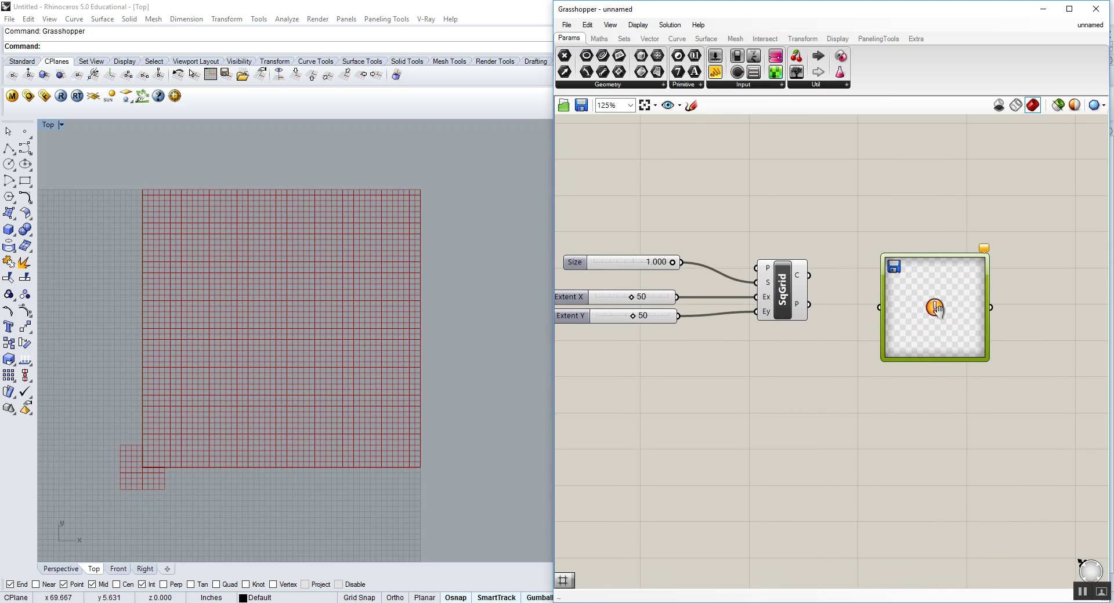
pyautogui.click(897, 251)
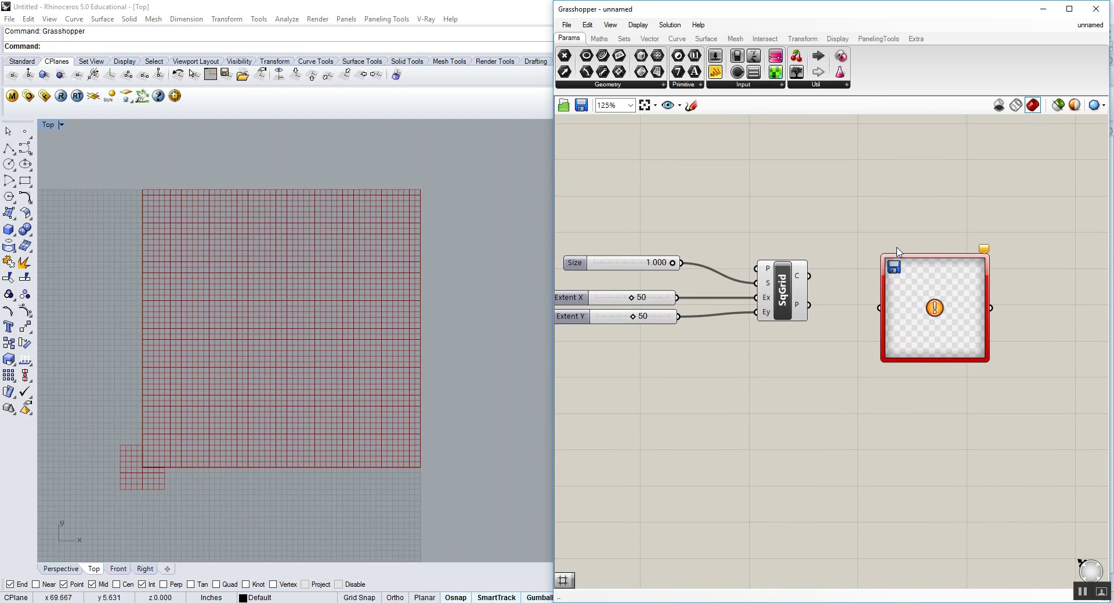
# - Set the Image Sampler's file path to the portrait image in Assignment02_ImageSampling
pyautogui.doubleClick(941, 333)
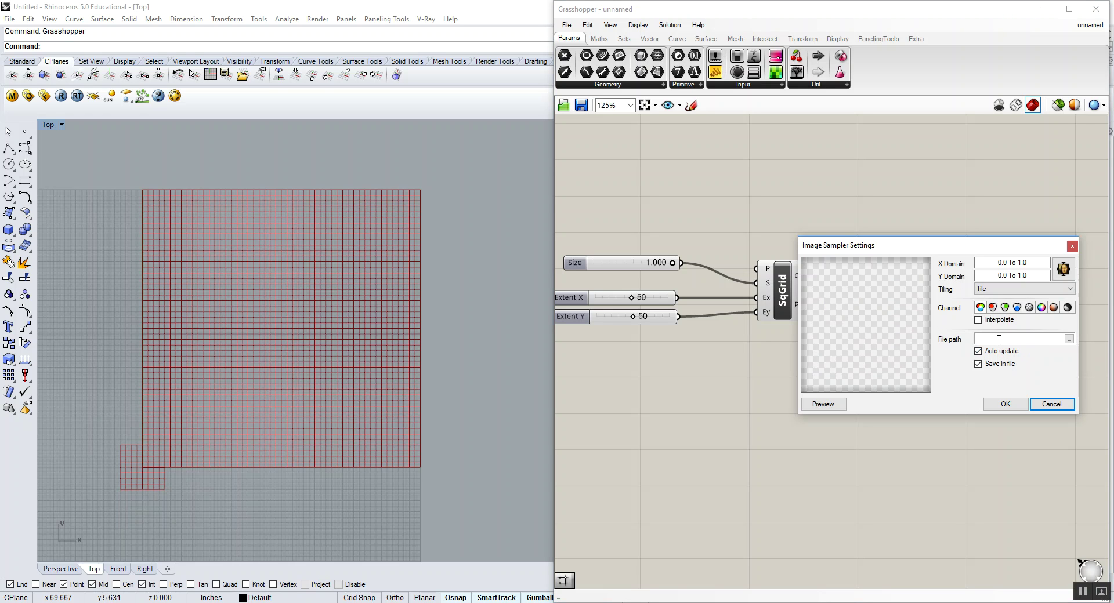
pyautogui.click(1069, 339)
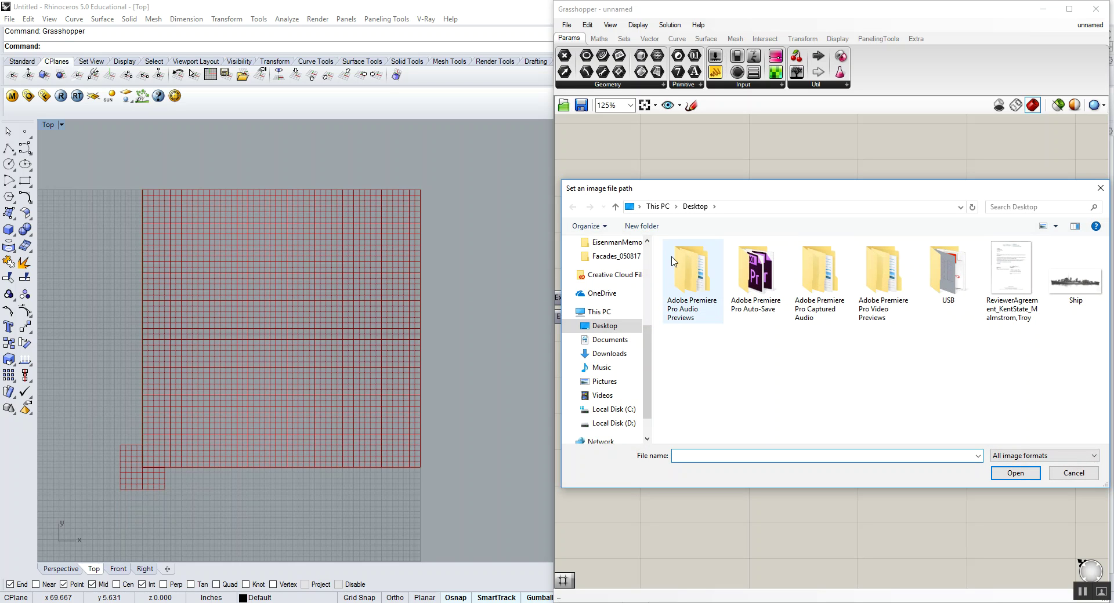
pyautogui.scroll(4, 615, 348)
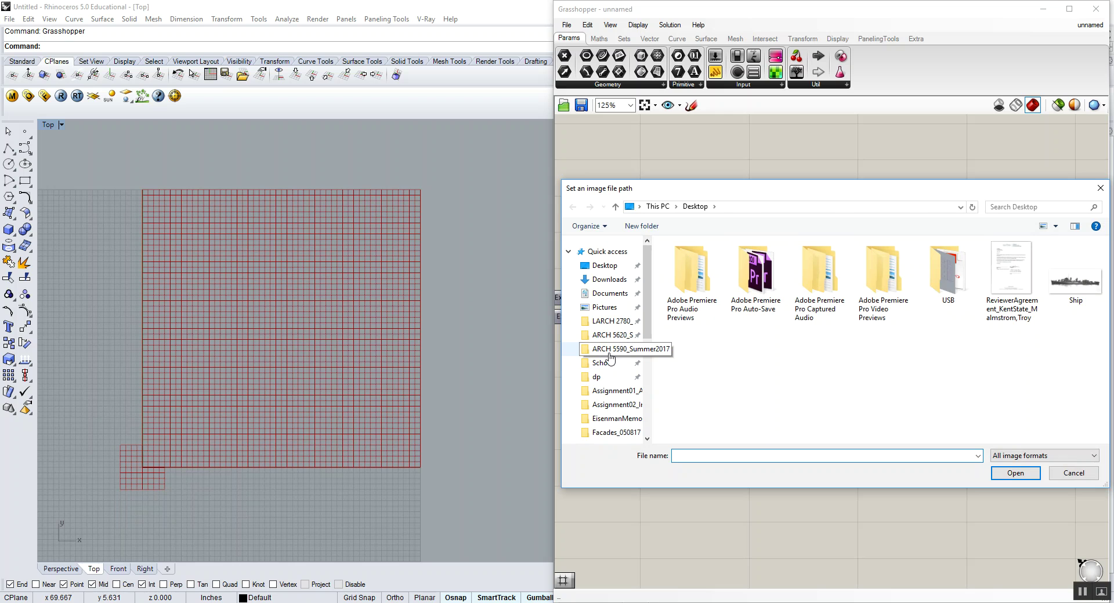
pyautogui.click(609, 354)
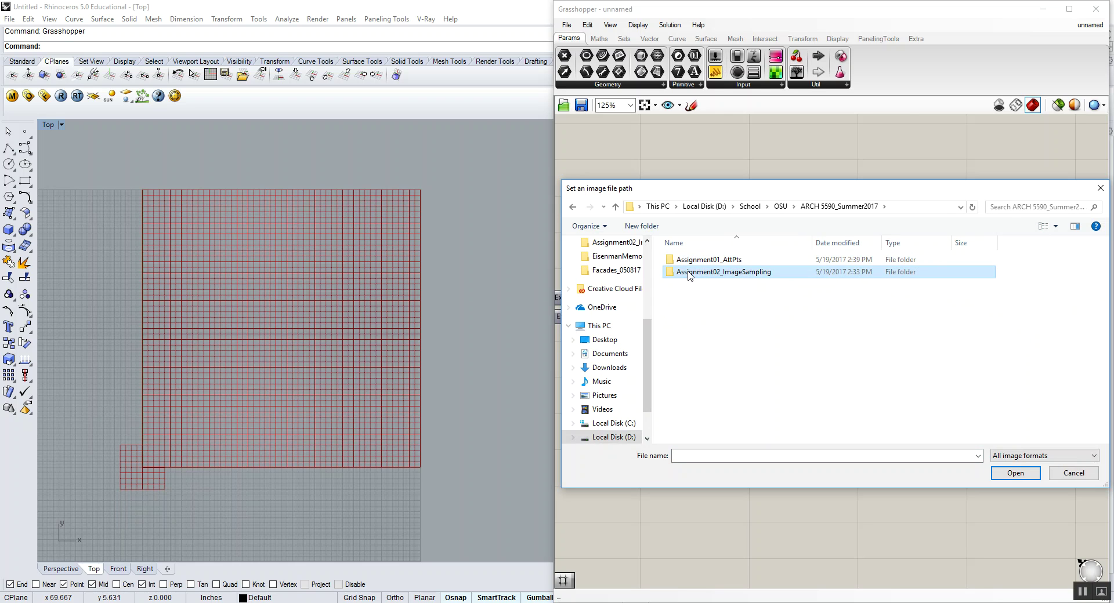
pyautogui.doubleClick(690, 273)
pyautogui.doubleClick(680, 254)
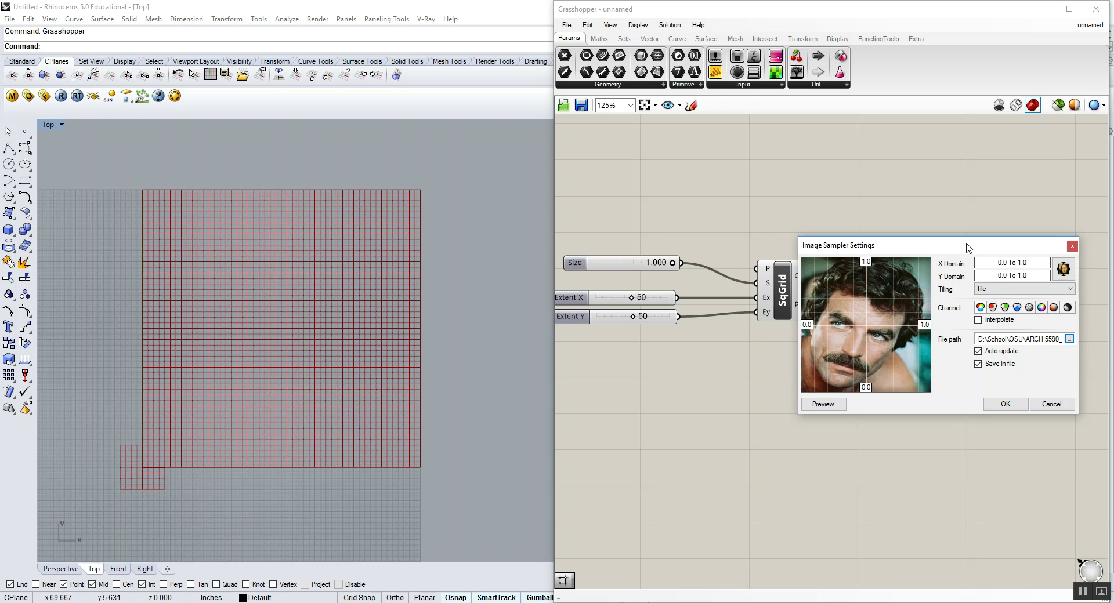
pyautogui.moveTo(971, 248); pyautogui.dragTo(720, 183)
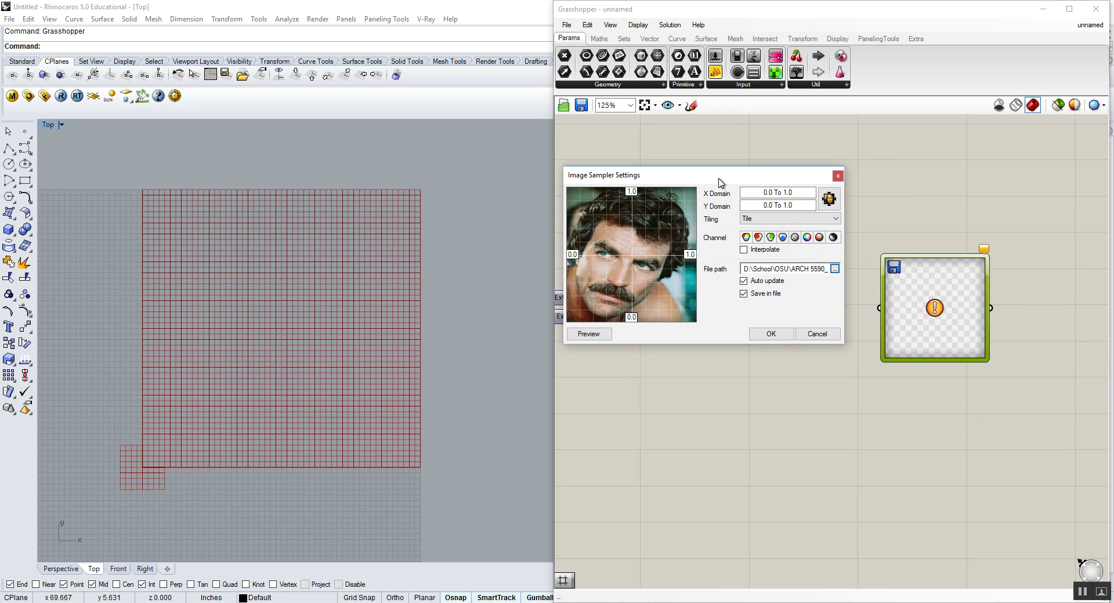
# - Sample by Colour brightness and change the X Domain to 0.0 To 50, then clear the Y Domain's upper bound
pyautogui.click(834, 241)
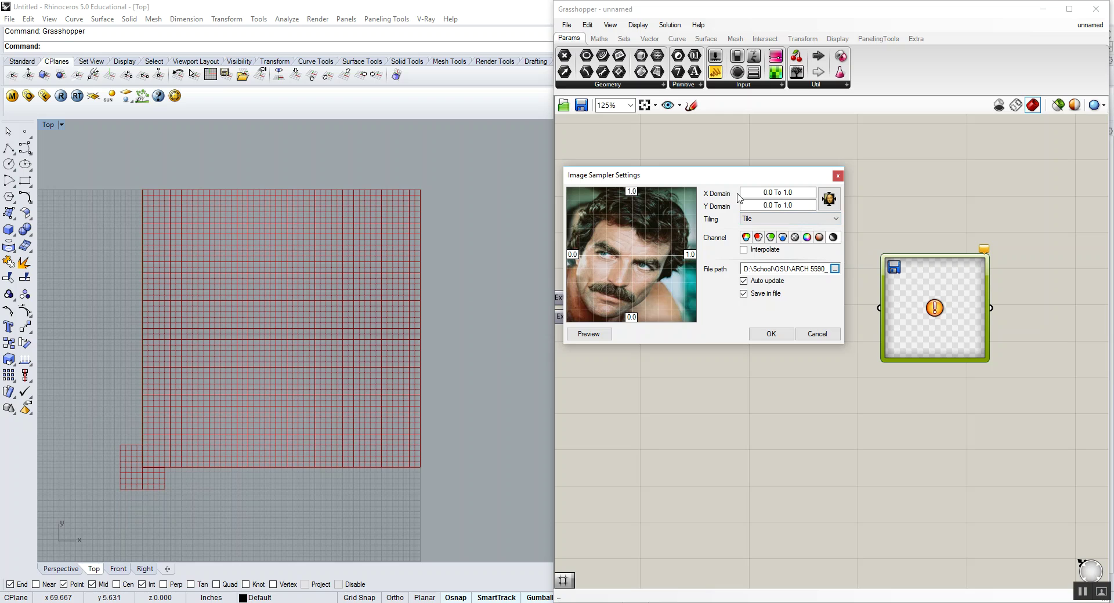
pyautogui.moveTo(803, 177); pyautogui.dragTo(961, 260)
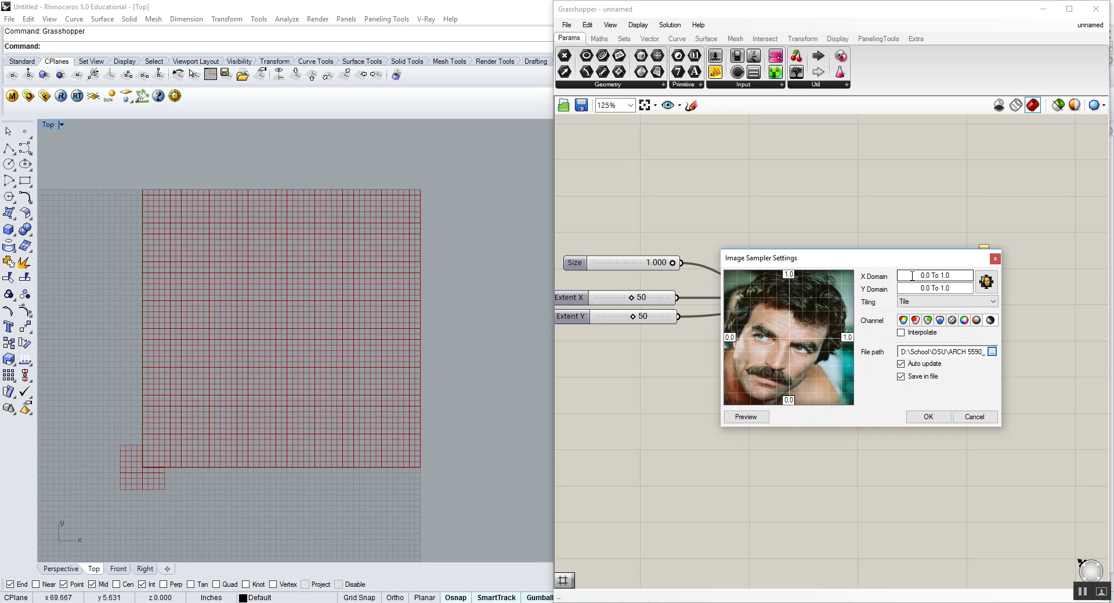
pyautogui.click(912, 276)
pyautogui.click(961, 276)
pyautogui.moveTo(961, 276); pyautogui.dragTo(934, 277)
pyautogui.write('50')
pyautogui.click(963, 289)
pyautogui.click(963, 289)
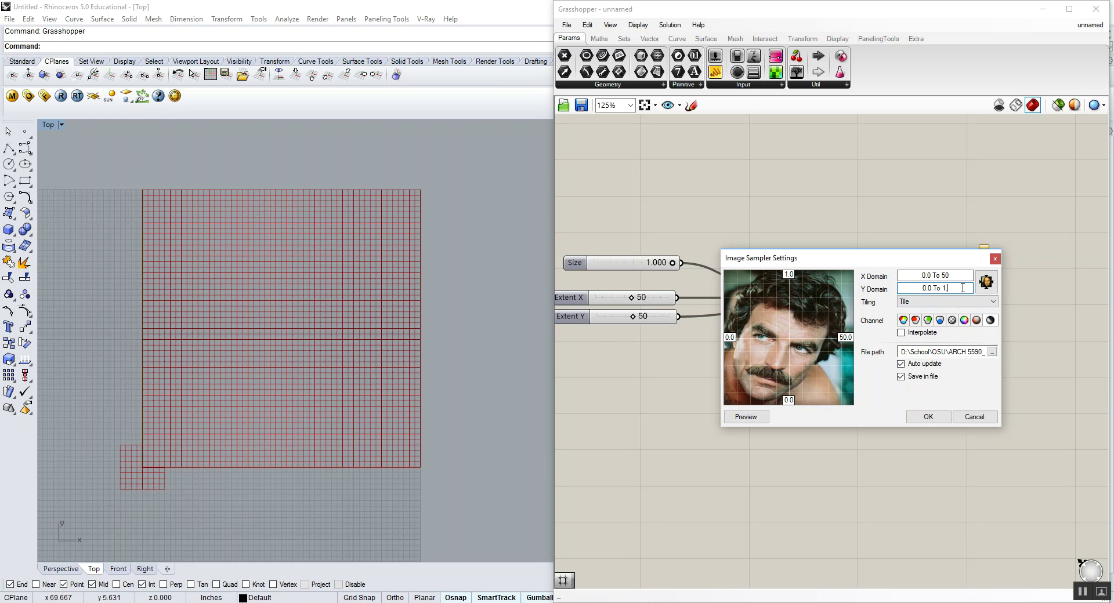
pyautogui.press('BackSpace')
# - Apply the sampler settings and wire the grid points into the Image Sampler
pyautogui.click(929, 417)
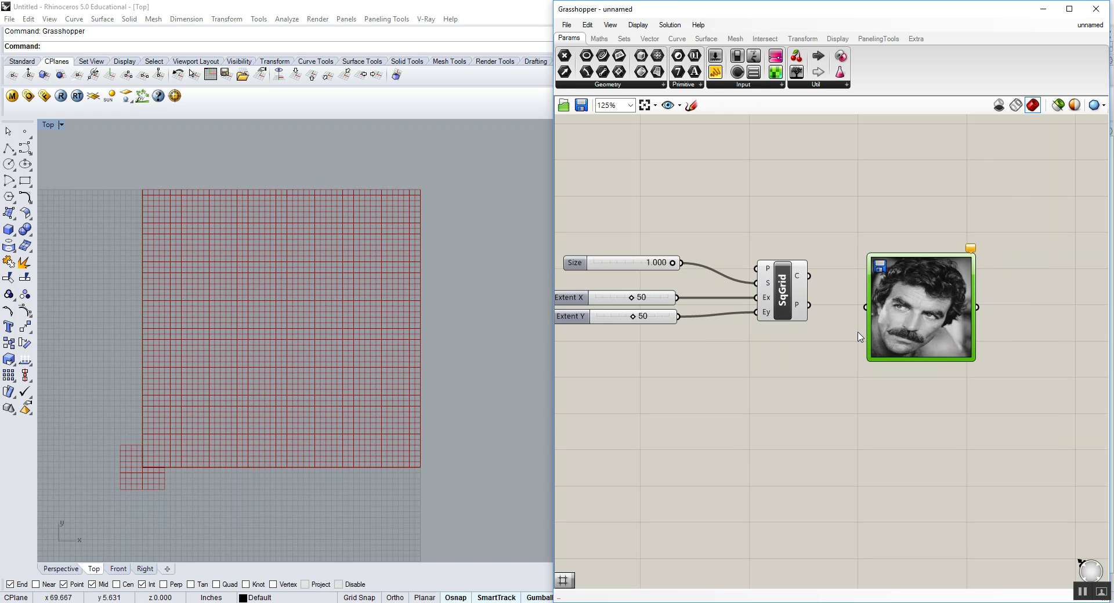
pyautogui.moveTo(894, 304); pyautogui.dragTo(836, 295, button='right')
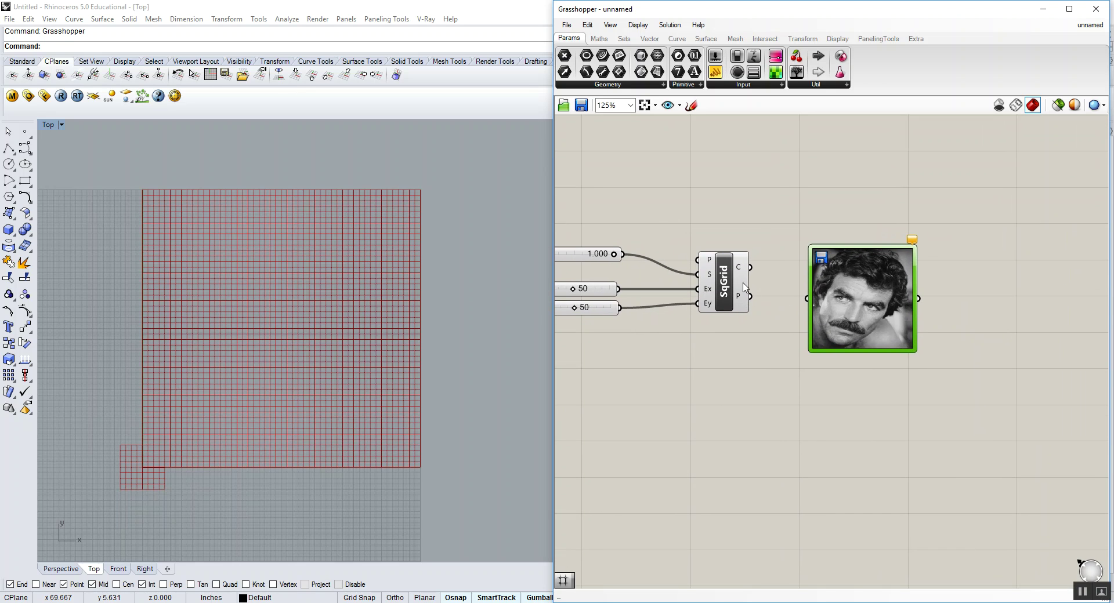
pyautogui.moveTo(751, 297); pyautogui.dragTo(842, 299)
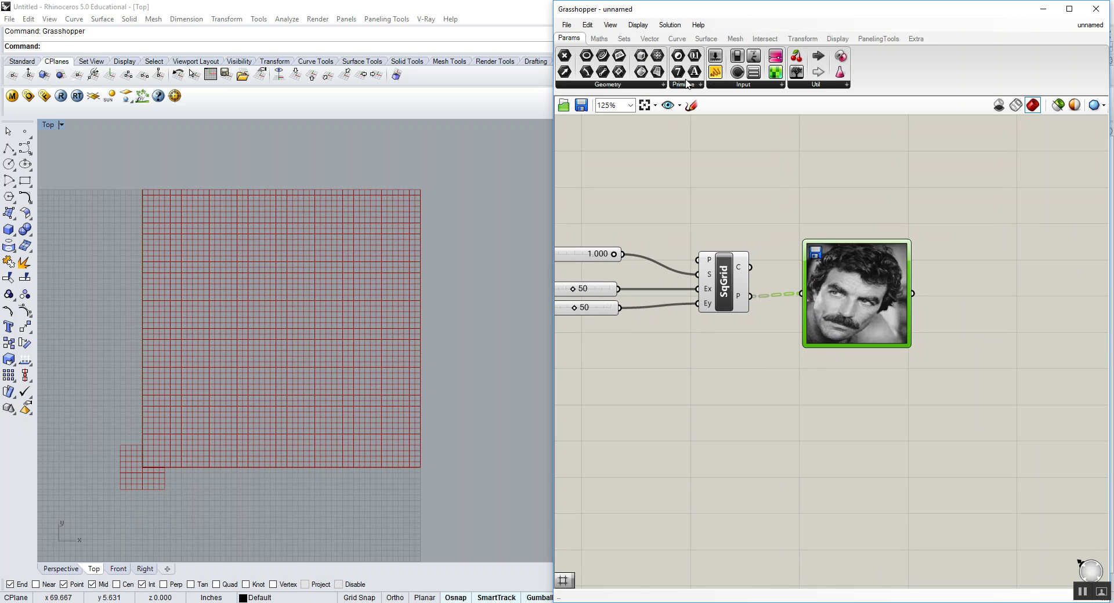
# - Add a Panel showing the sampled brightness values, such as 0.223529 and 0.262745
pyautogui.click(716, 71)
pyautogui.click(1020, 212)
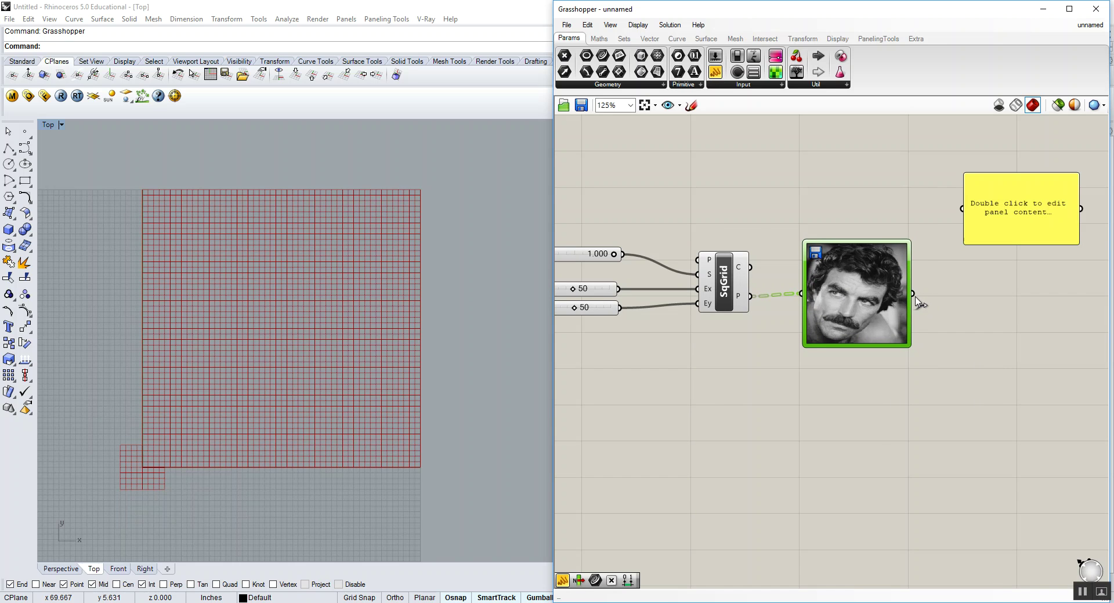
pyautogui.moveTo(917, 302); pyautogui.dragTo(1022, 514)
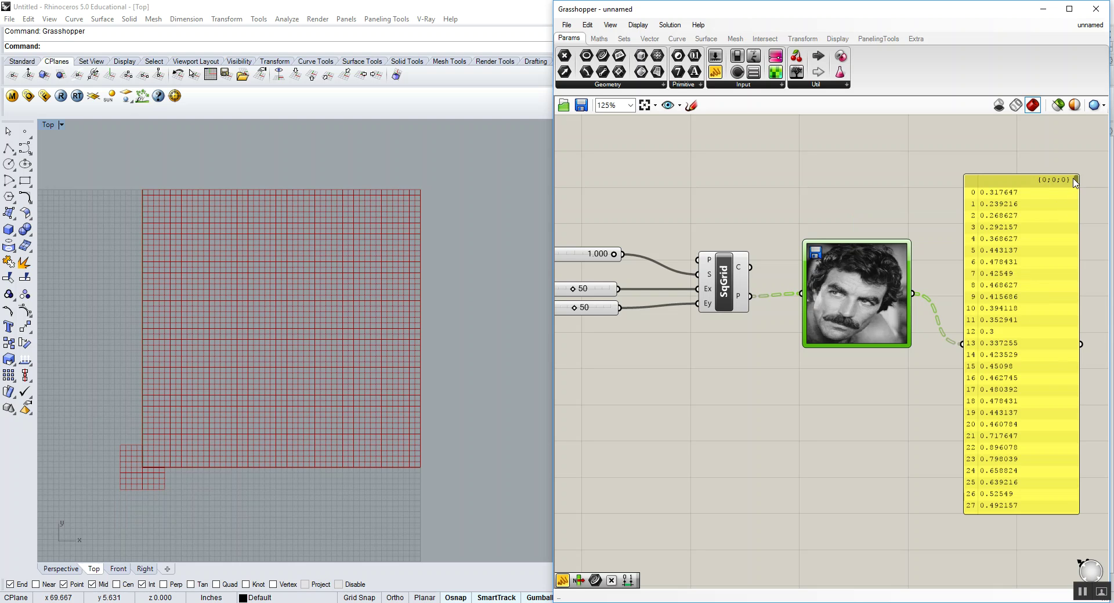
pyautogui.moveTo(1076, 184)
pyautogui.mouseDown()
pyautogui.moveTo(1079, 219)
pyautogui.moveTo(1076, 187)
pyautogui.mouseUp()
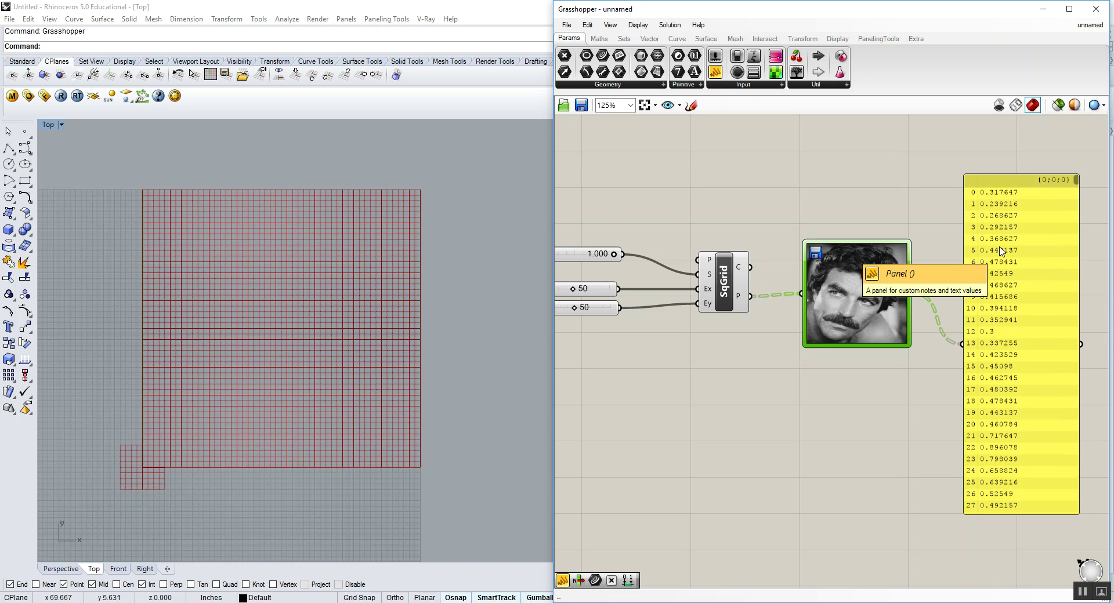
pyautogui.moveTo(1076, 181); pyautogui.dragTo(1076, 186)
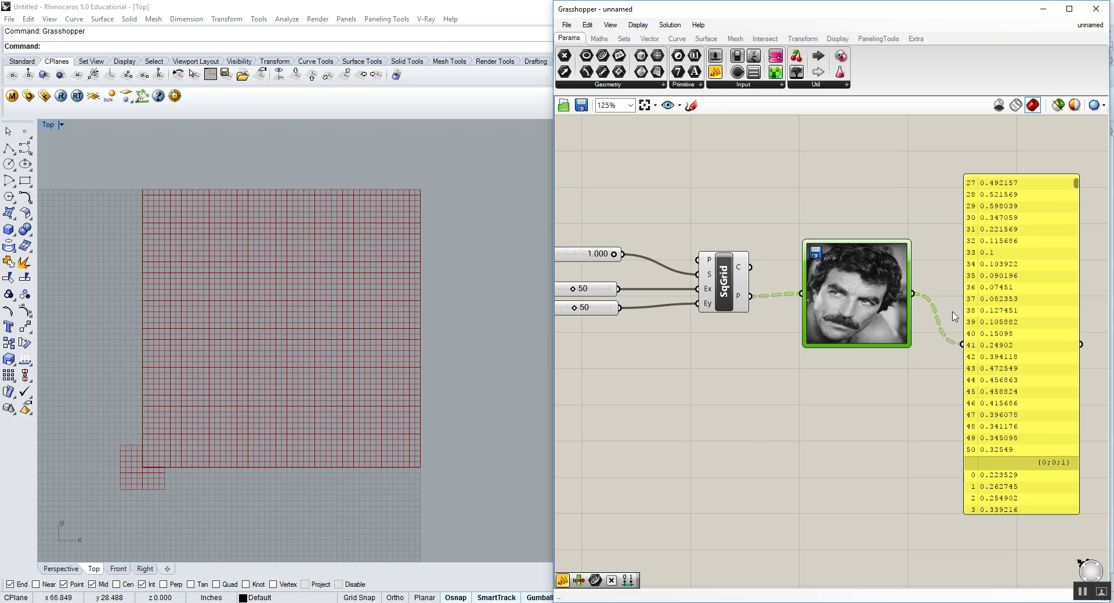
pyautogui.moveTo(1044, 249); pyautogui.dragTo(1054, 244)
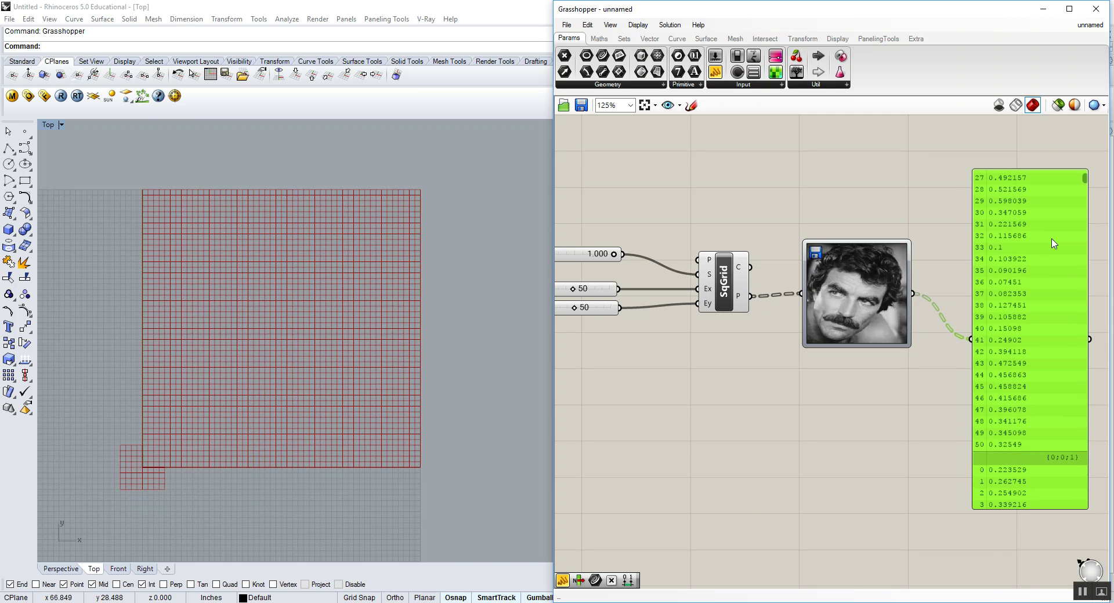
pyautogui.moveTo(850, 283); pyautogui.dragTo(847, 289)
# - Delete the value panel and place a Circle CNR component from Curve > Primitive
pyautogui.click(1004, 286)
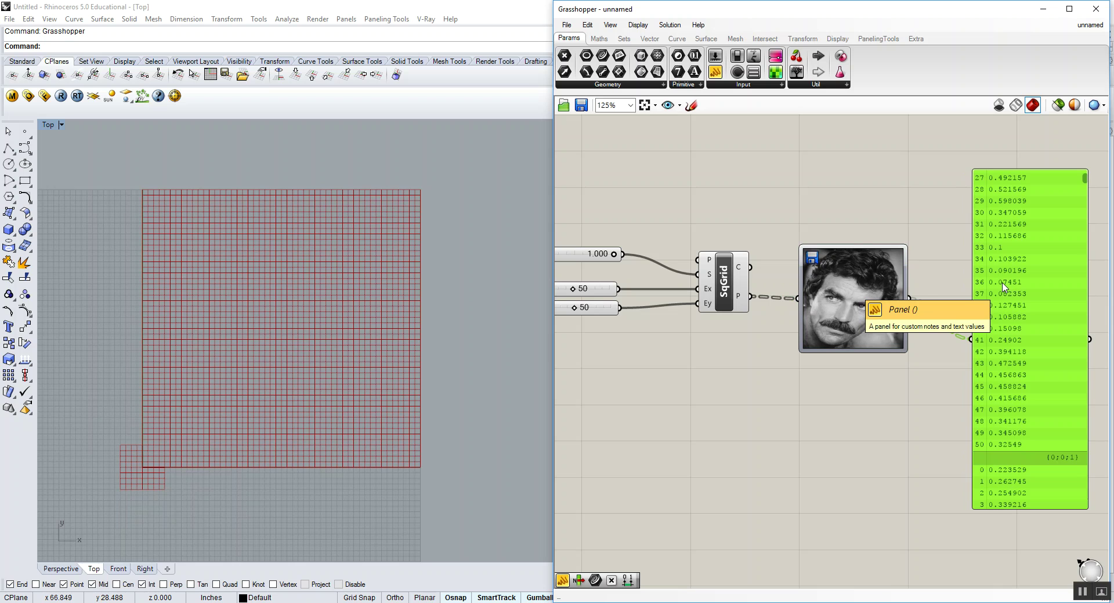
pyautogui.press('Delete')
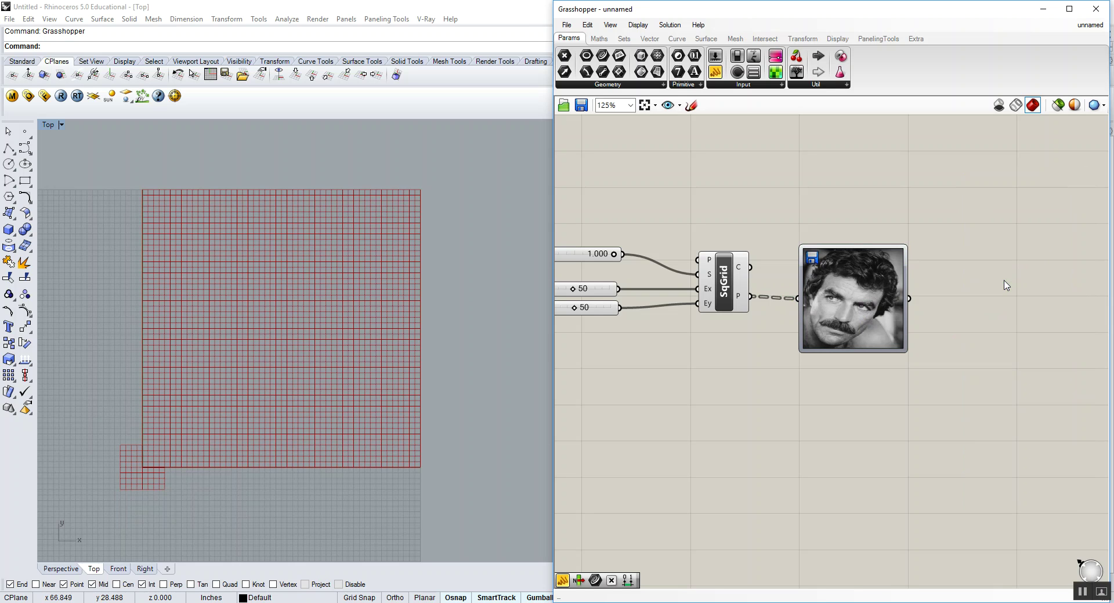
pyautogui.moveTo(1006, 286); pyautogui.dragTo(985, 295, button='right')
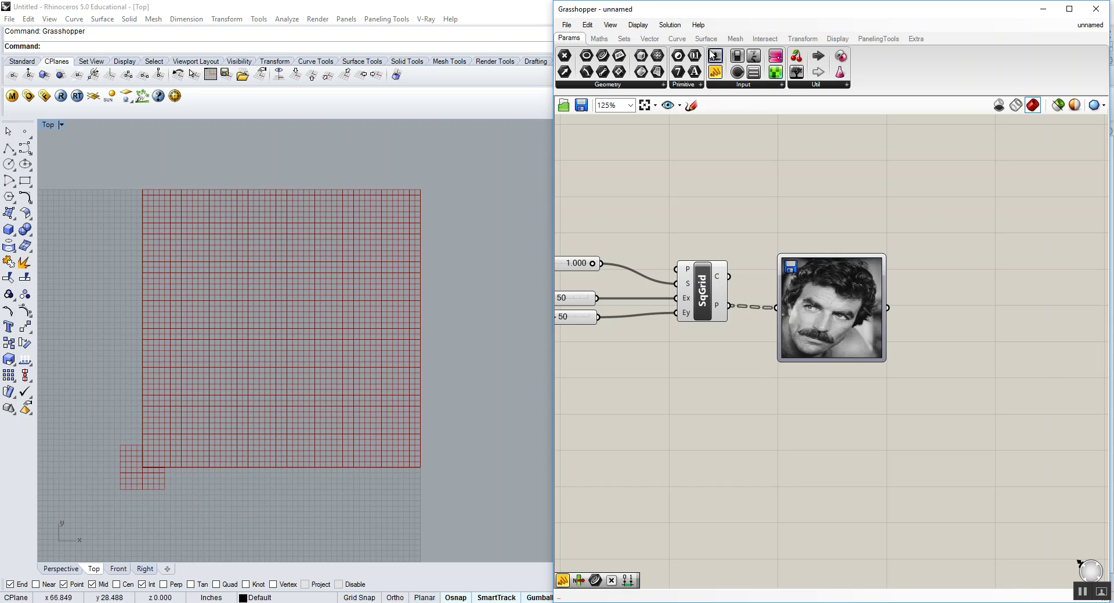
pyautogui.click(679, 40)
pyautogui.click(752, 86)
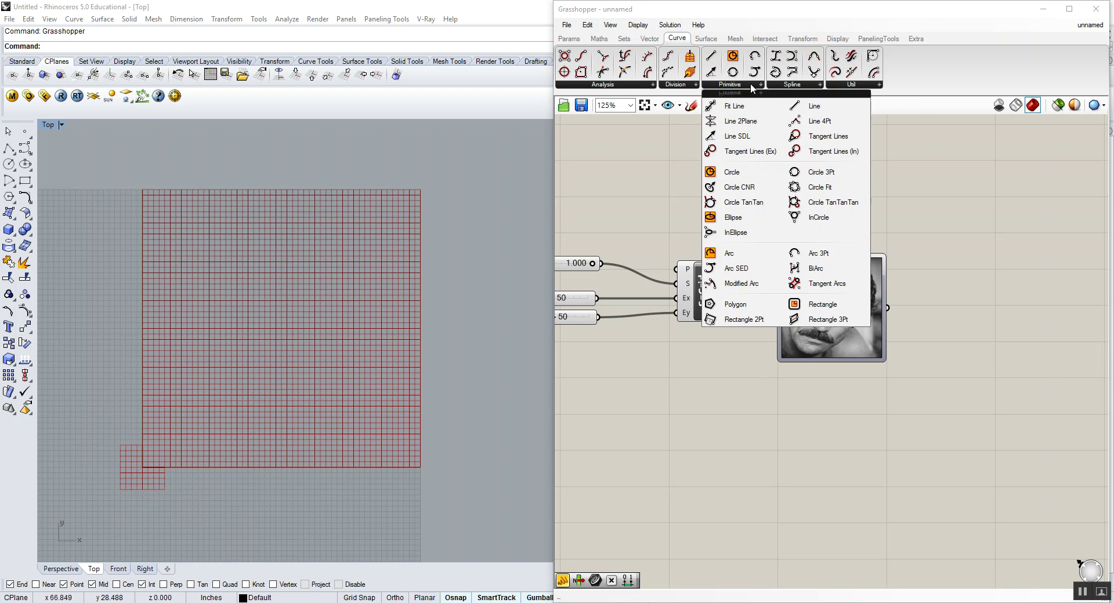
pyautogui.moveTo(765, 187); pyautogui.dragTo(1018, 243)
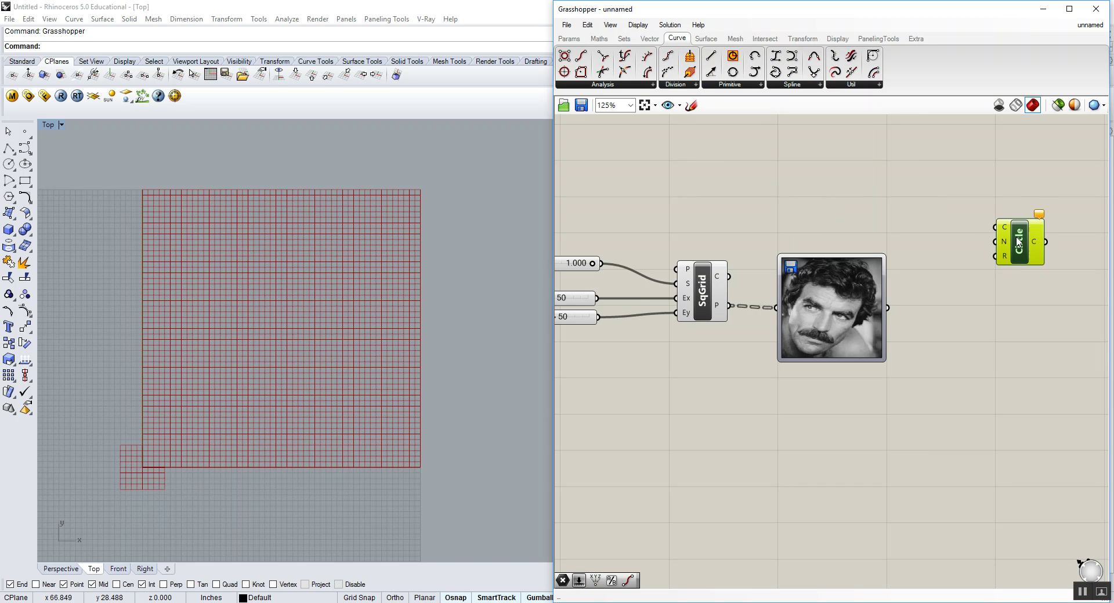
# - Wire the grid points into the circle centres and the brightness values into the radii
pyautogui.moveTo(830, 290); pyautogui.dragTo(829, 335)
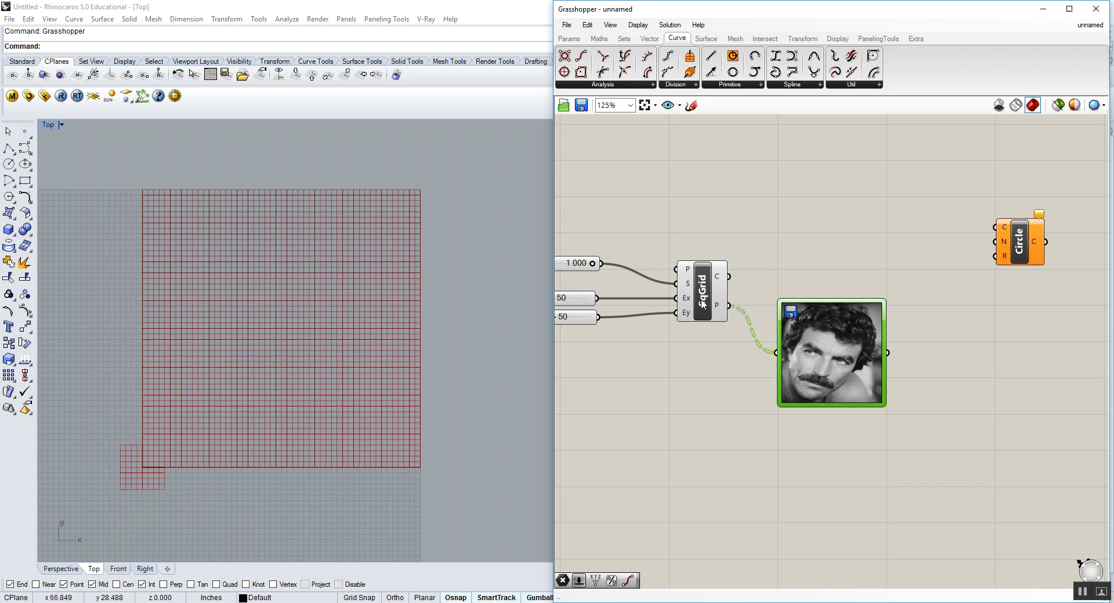
pyautogui.click(700, 301)
pyautogui.moveTo(729, 305); pyautogui.dragTo(996, 228)
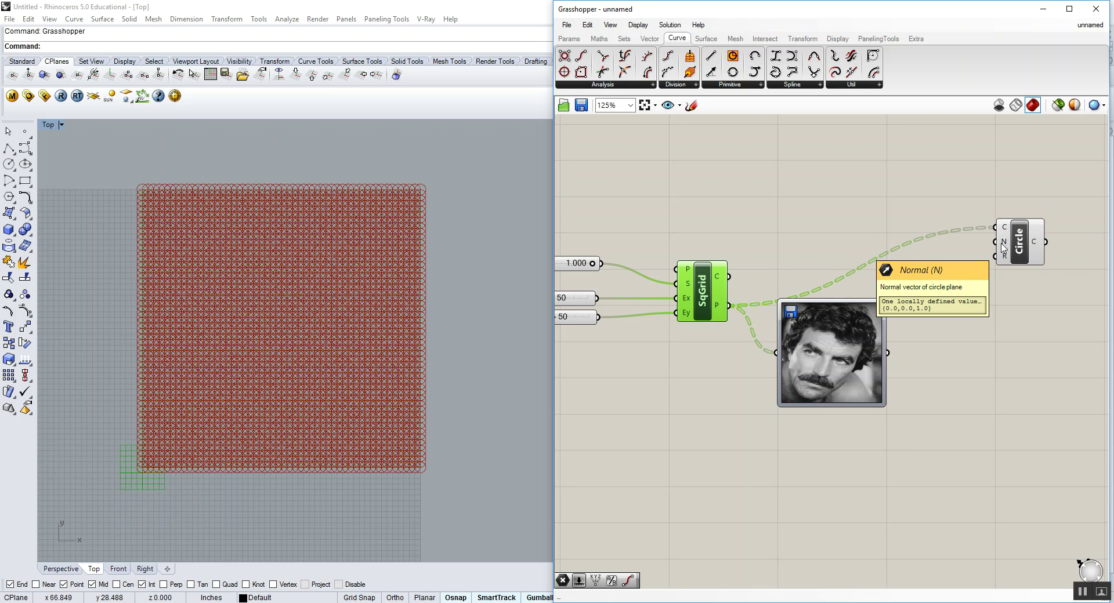
pyautogui.moveTo(1024, 247); pyautogui.dragTo(1035, 261)
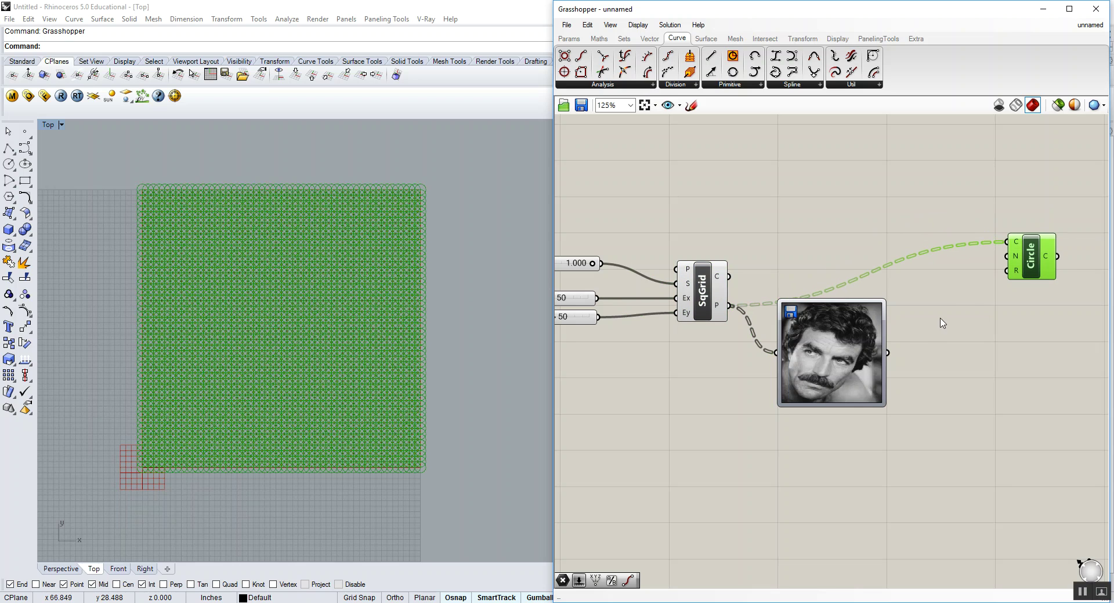
pyautogui.moveTo(889, 353); pyautogui.dragTo(1008, 271)
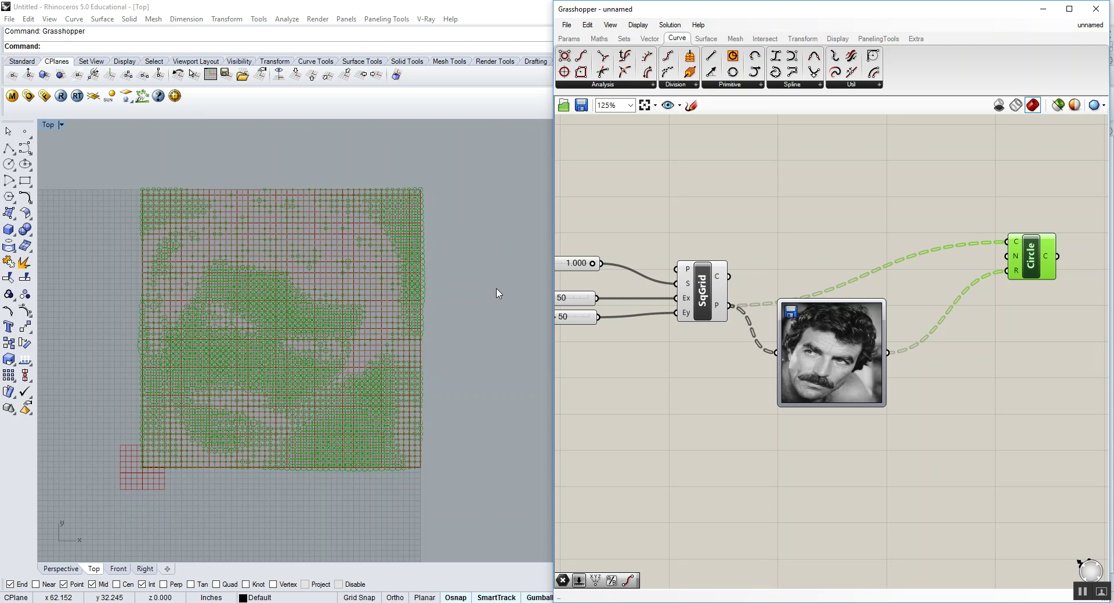
pyautogui.click(711, 231)
pyautogui.moveTo(726, 224); pyautogui.dragTo(665, 318)
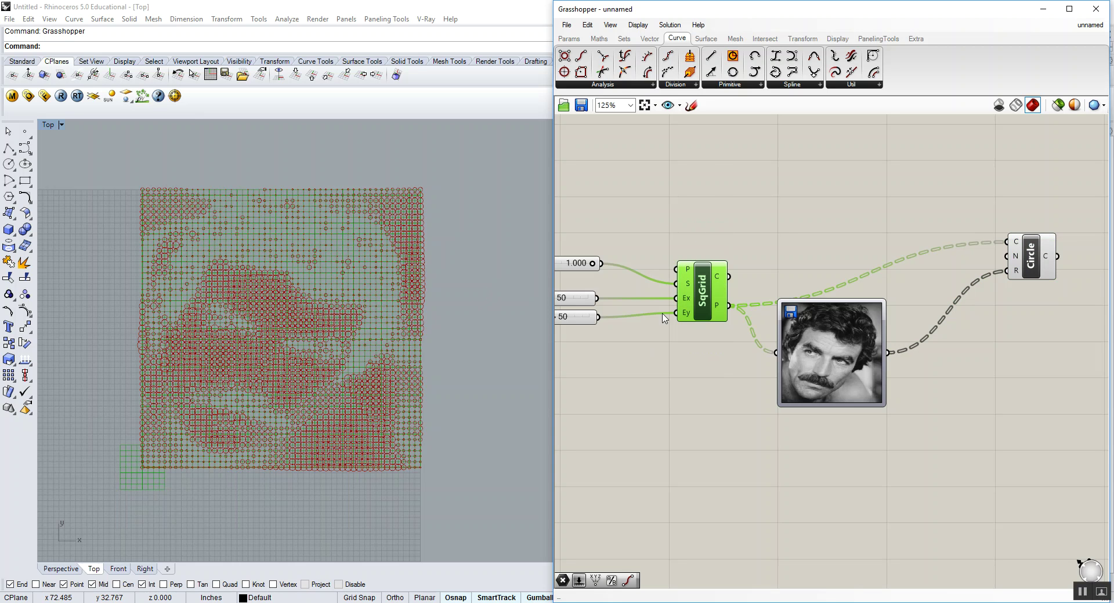
pyautogui.rightClick(698, 202)
# - Switch off the Square Grid preview and inspect the 2601 brightness-sized circles in the Top view
pyautogui.click(725, 225)
pyautogui.moveTo(262, 306); pyautogui.dragTo(301, 287, button='right')
pyautogui.scroll(5, 377, 302)
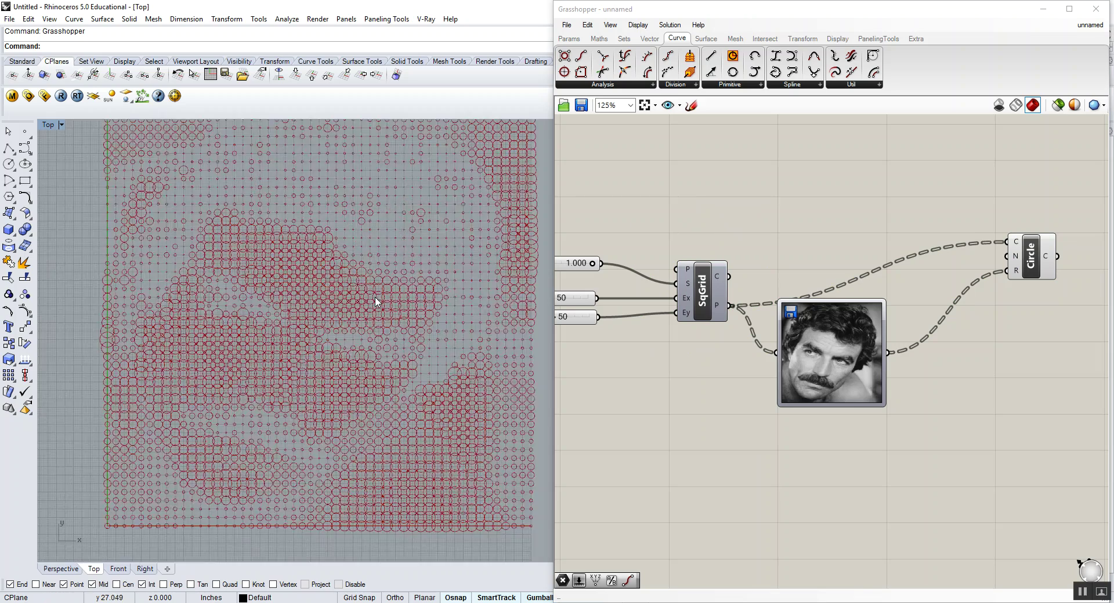
pyautogui.scroll(-6, 356, 300)
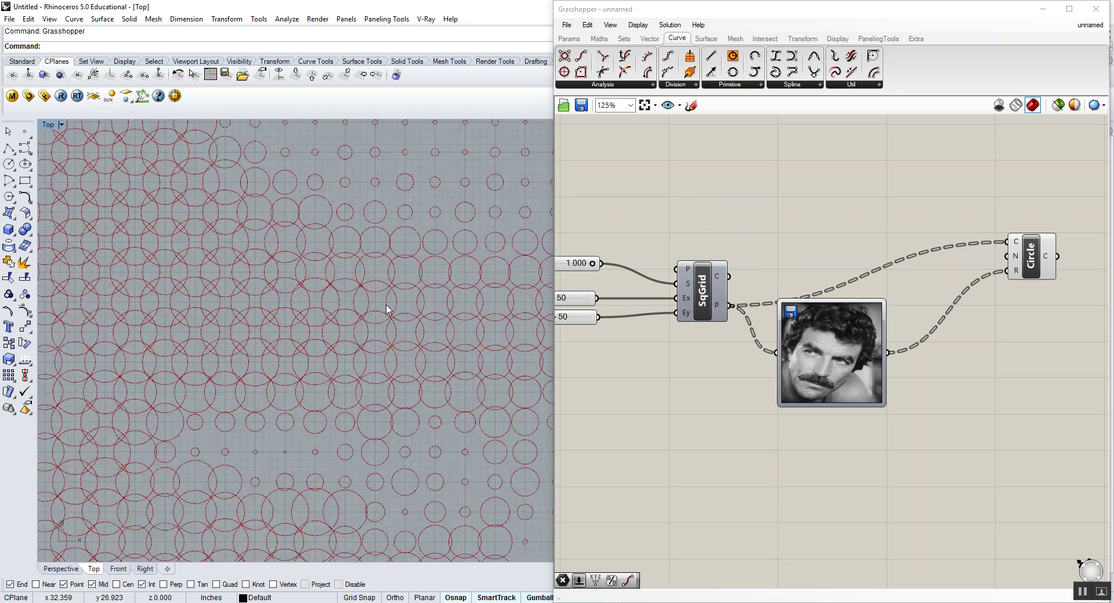
pyautogui.scroll(-2, 355, 311)
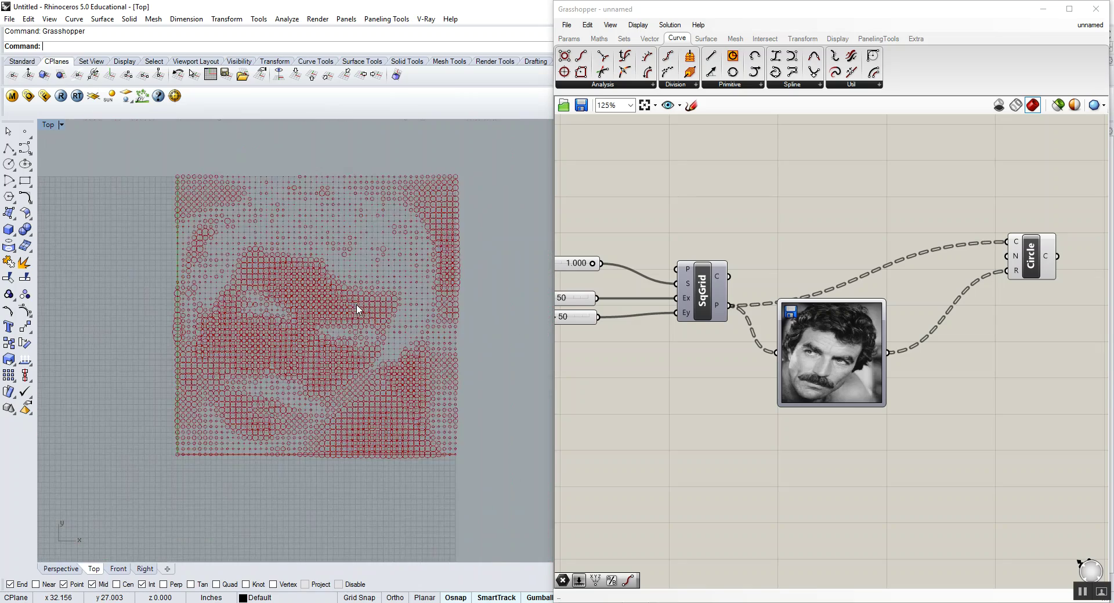
pyautogui.scroll(8, 355, 310)
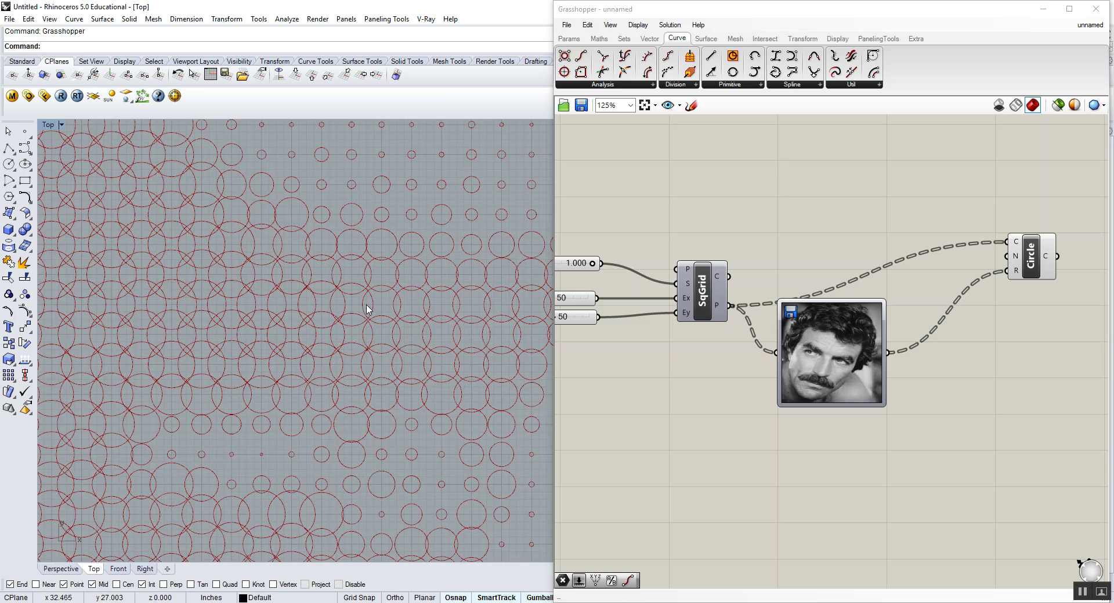
pyautogui.scroll(-6, 363, 312)
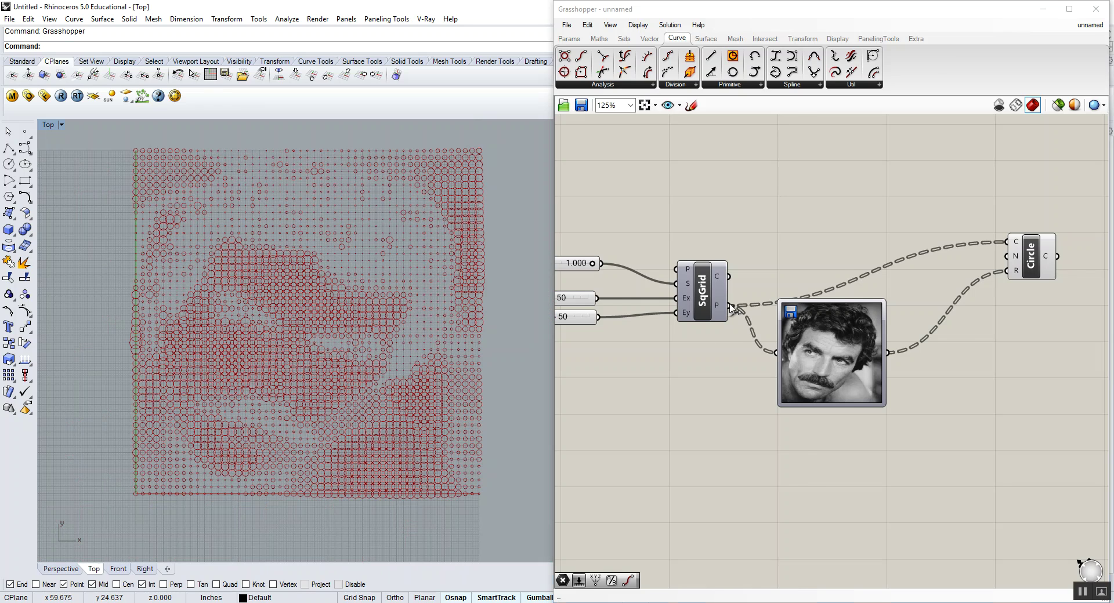
pyautogui.moveTo(695, 303); pyautogui.dragTo(724, 298, button='right')
pyautogui.moveTo(555, 257); pyautogui.dragTo(560, 249)
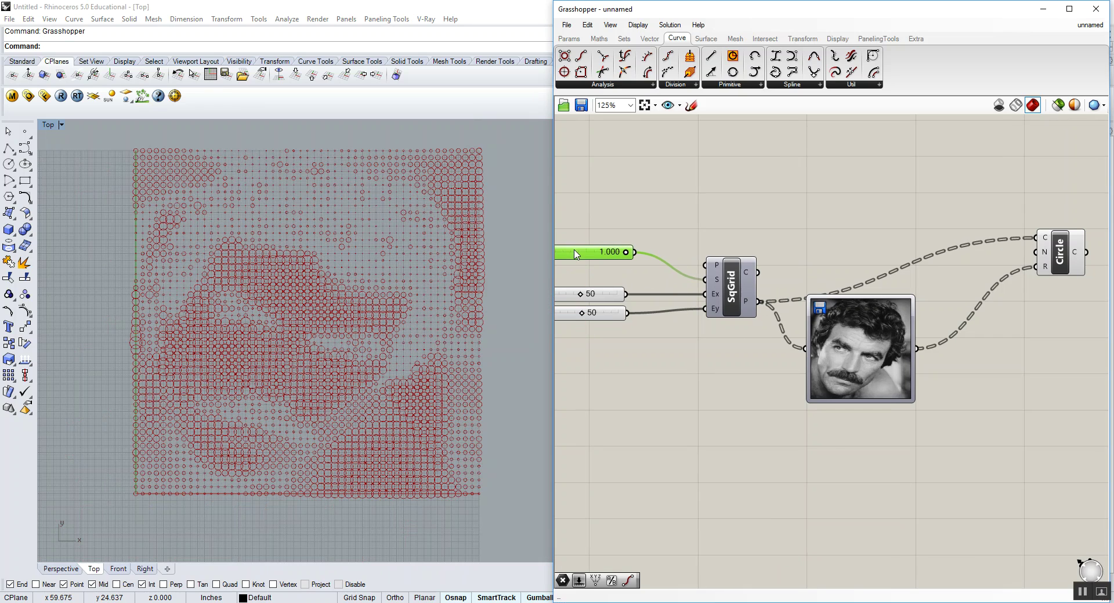
# - Apply an x/2 expression to the Circle's R input and frame the halftone portrait in Top view
pyautogui.rightClick(1045, 270)
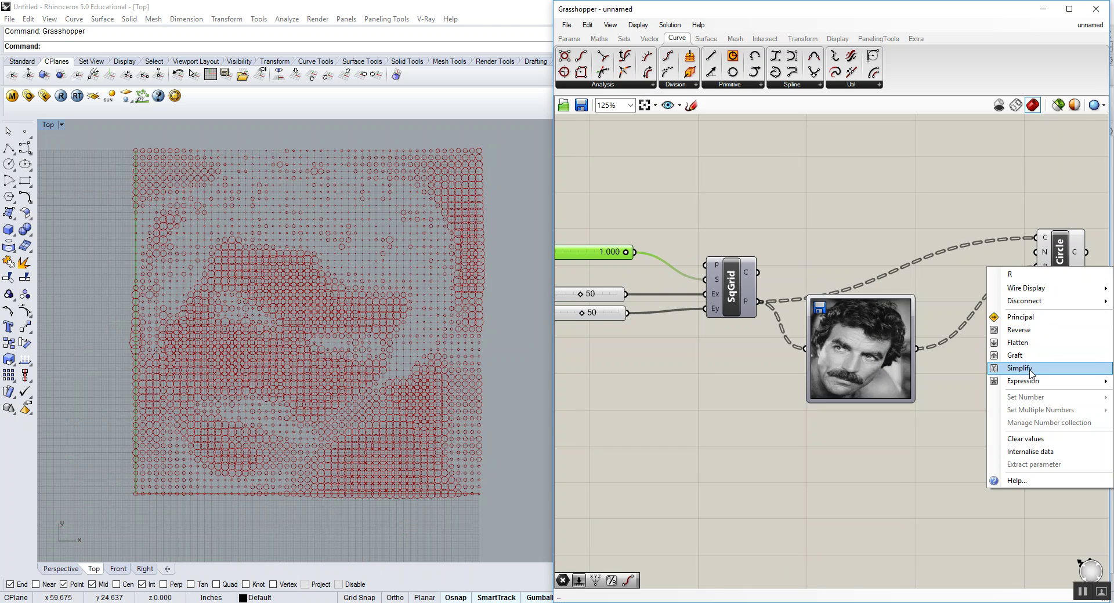
pyautogui.moveTo(1025, 382)
pyautogui.click(904, 394)
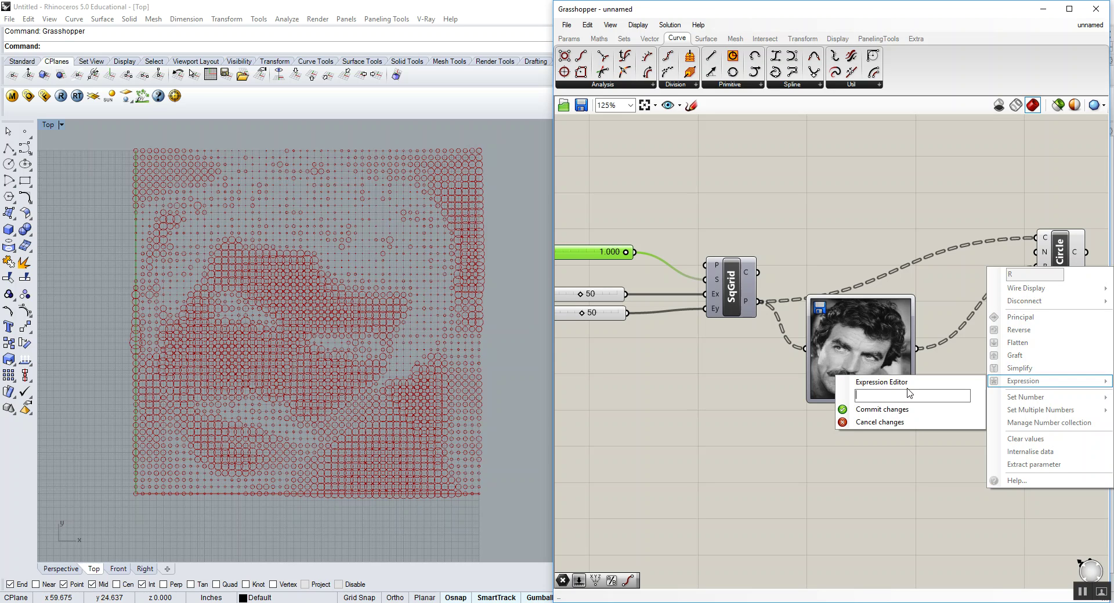
pyautogui.click(882, 409)
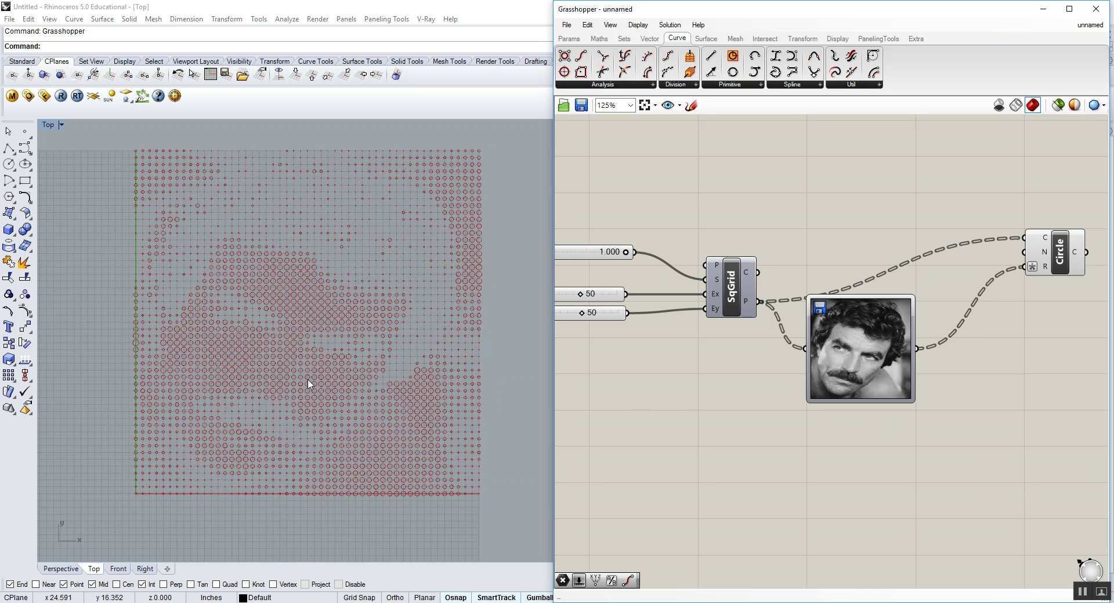
pyautogui.scroll(-4, 319, 343)
pyautogui.scroll(3, 314, 347)
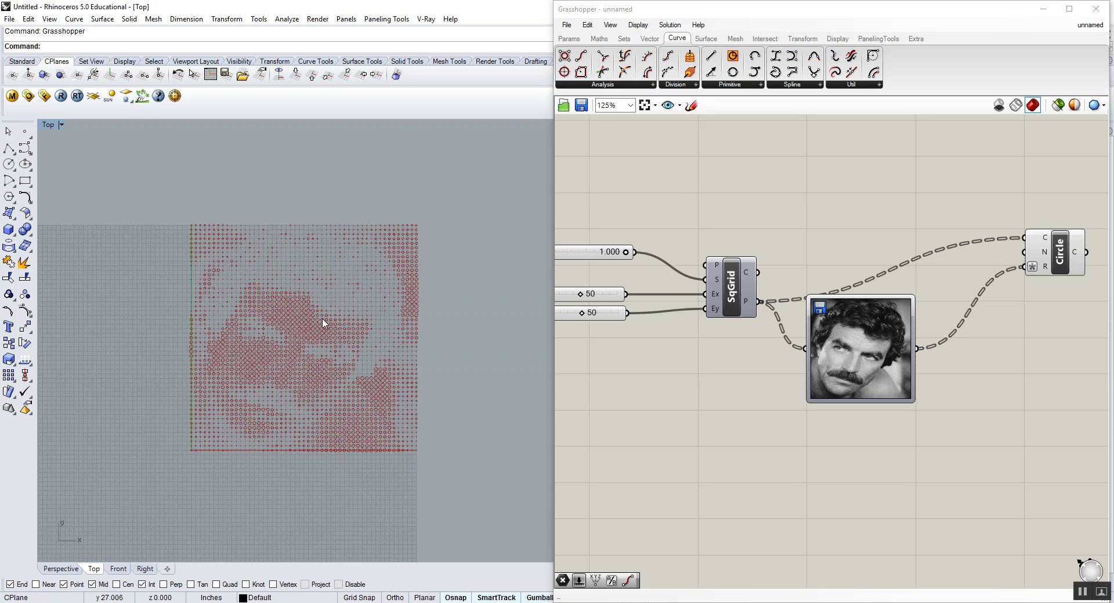
pyautogui.moveTo(314, 306); pyautogui.dragTo(349, 286, button='right')
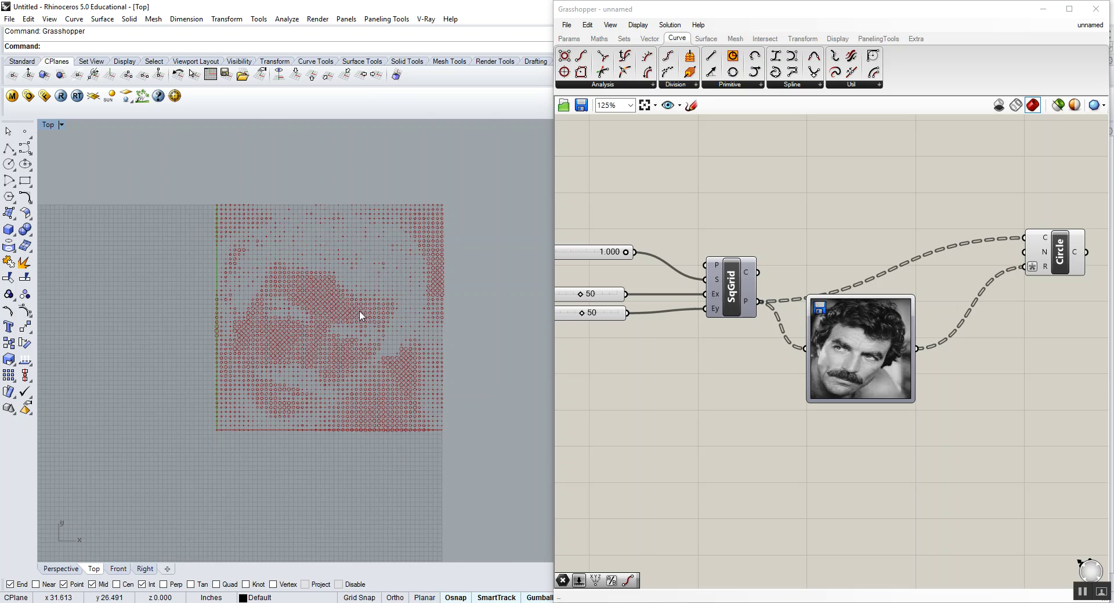
pyautogui.scroll(5, 351, 313)
pyautogui.scroll(-5, 337, 303)
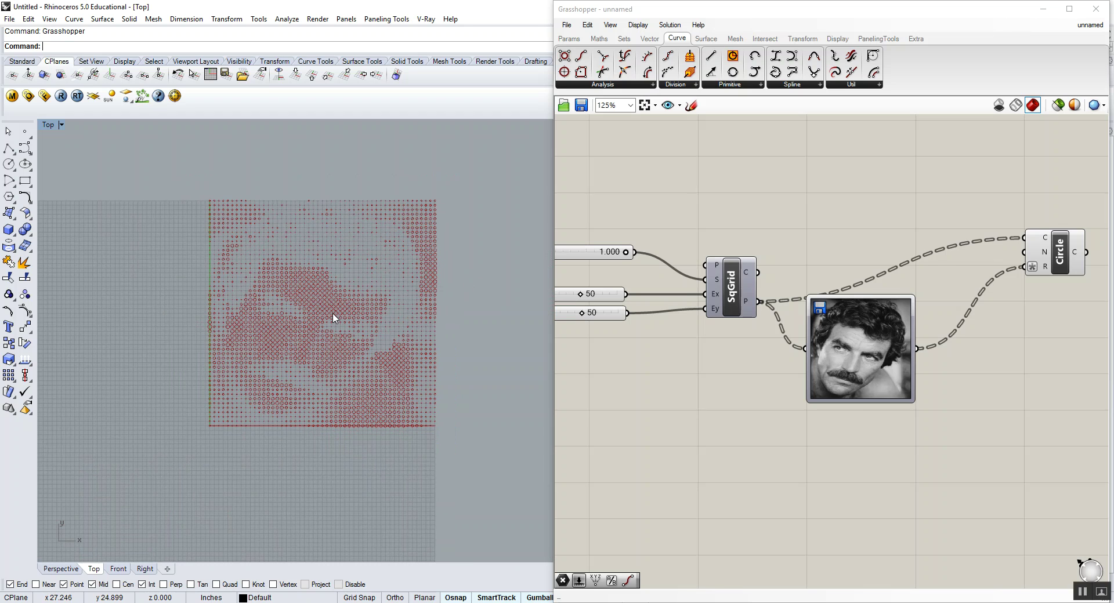
pyautogui.moveTo(996, 285); pyautogui.dragTo(866, 268, button='right')
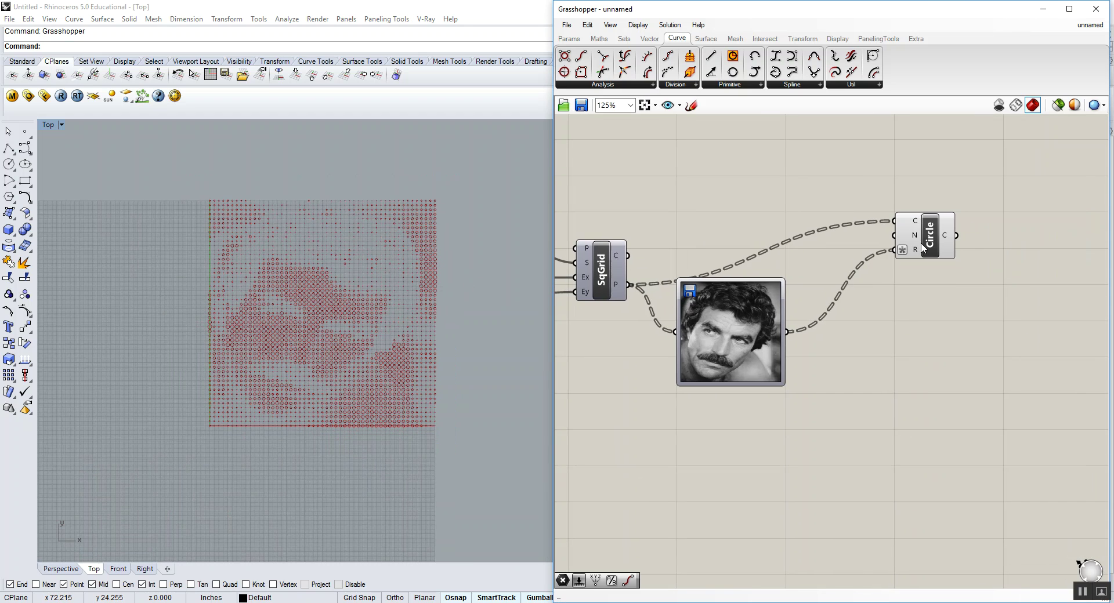
# - Move the Circle component up and right and nudge the Image Sampler slightly to free canvas space
pyautogui.moveTo(921, 244); pyautogui.dragTo(938, 243)
pyautogui.moveTo(933, 254)
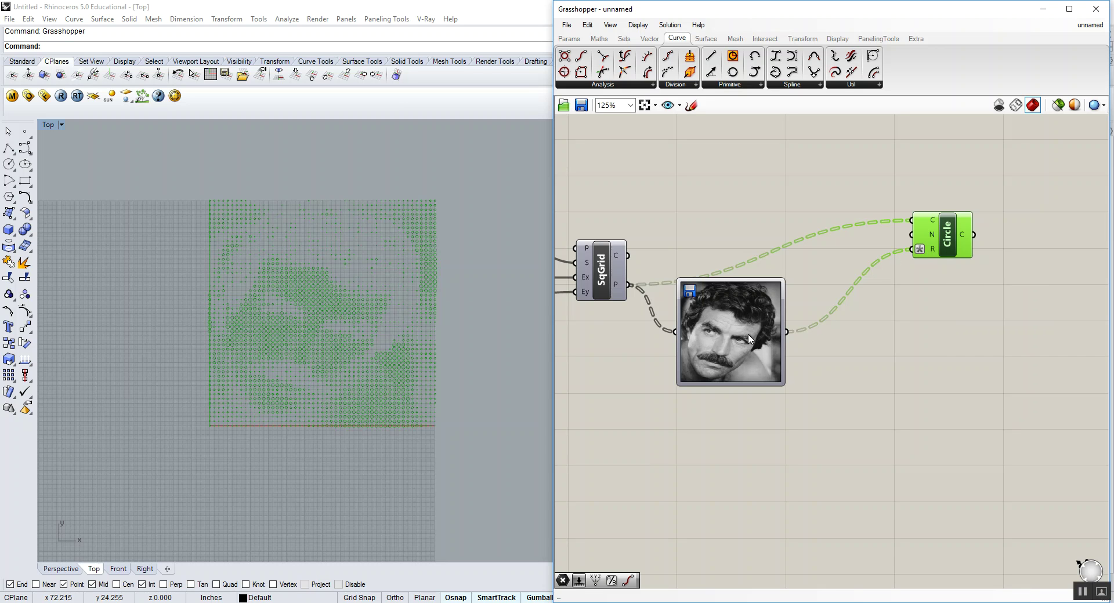
pyautogui.moveTo(748, 335); pyautogui.dragTo(760, 346)
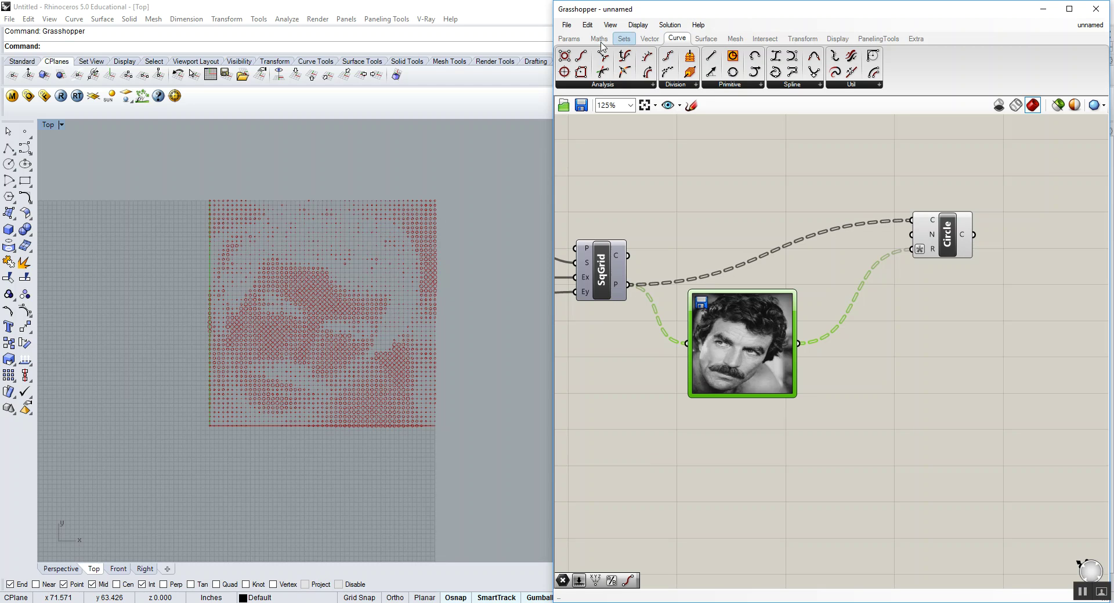
pyautogui.moveTo(762, 334); pyautogui.dragTo(759, 336)
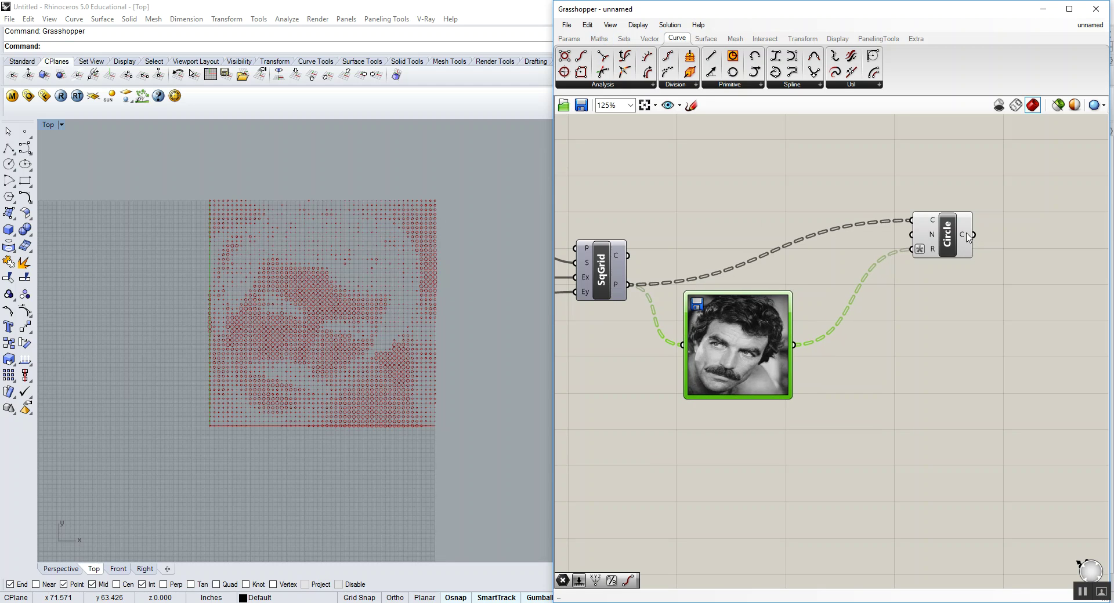
pyautogui.moveTo(954, 249); pyautogui.dragTo(1017, 243)
pyautogui.click(840, 371)
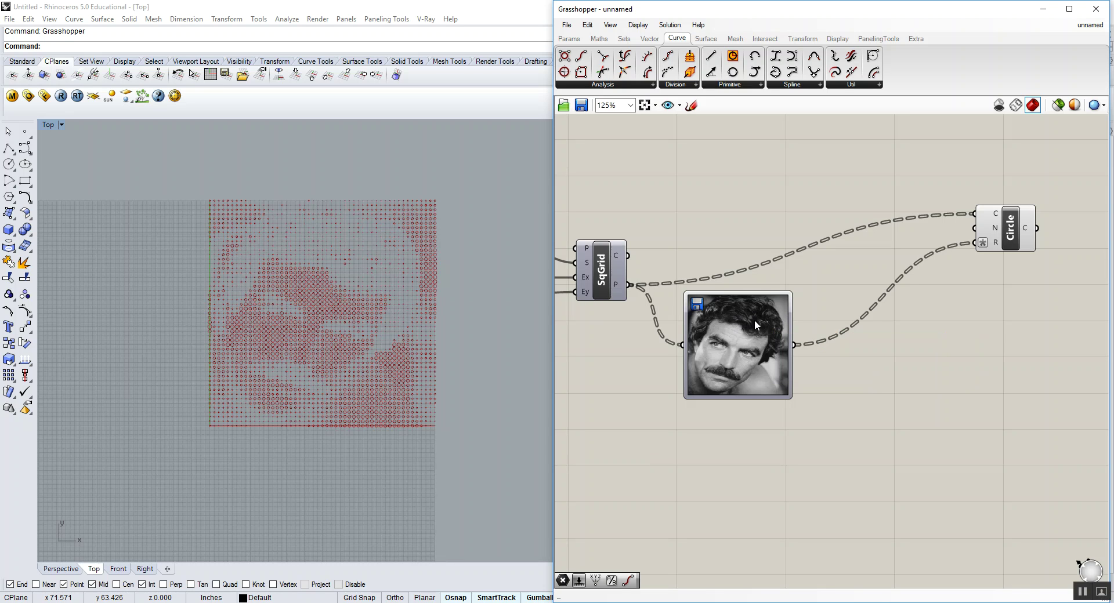
# - Add a Remap Numbers component and wire the Image Sampler output into its V input
pyautogui.click(598, 38)
pyautogui.click(592, 86)
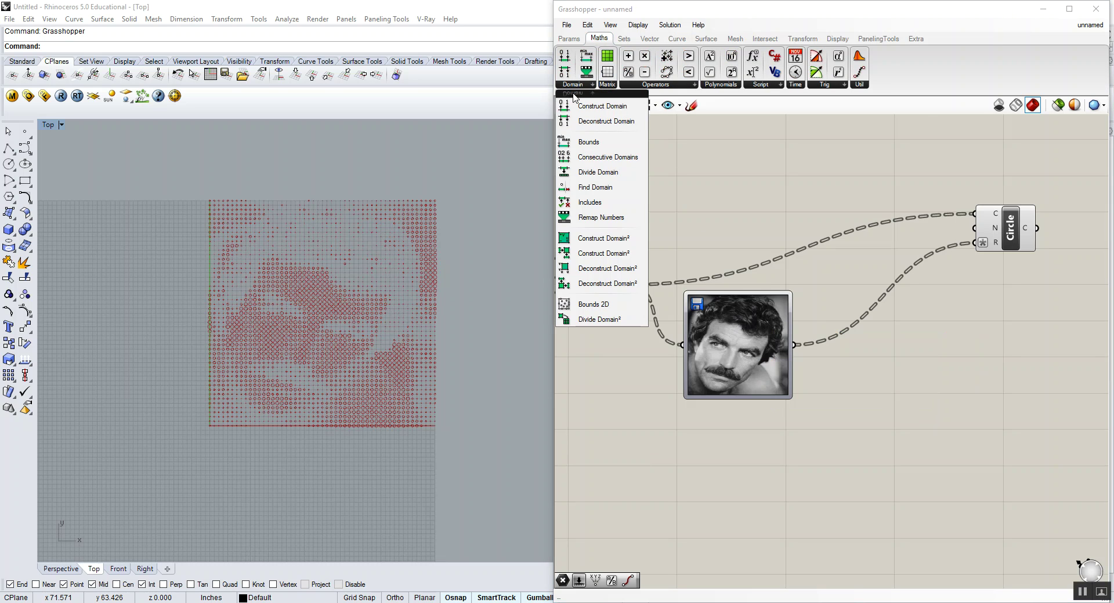
pyautogui.click(601, 217)
pyautogui.click(924, 439)
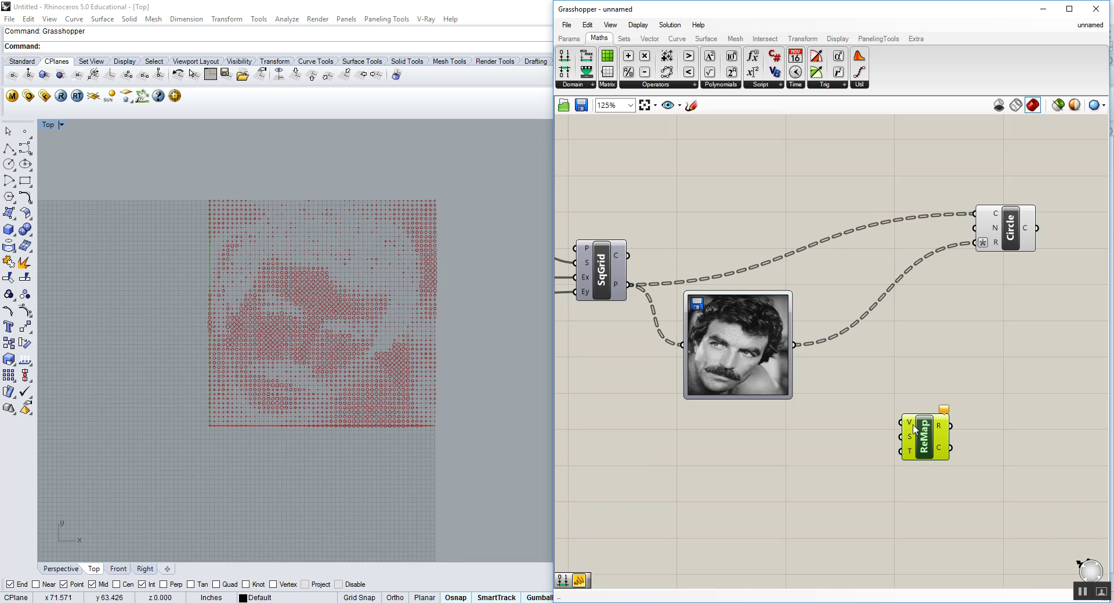
pyautogui.moveTo(735, 337); pyautogui.dragTo(902, 423)
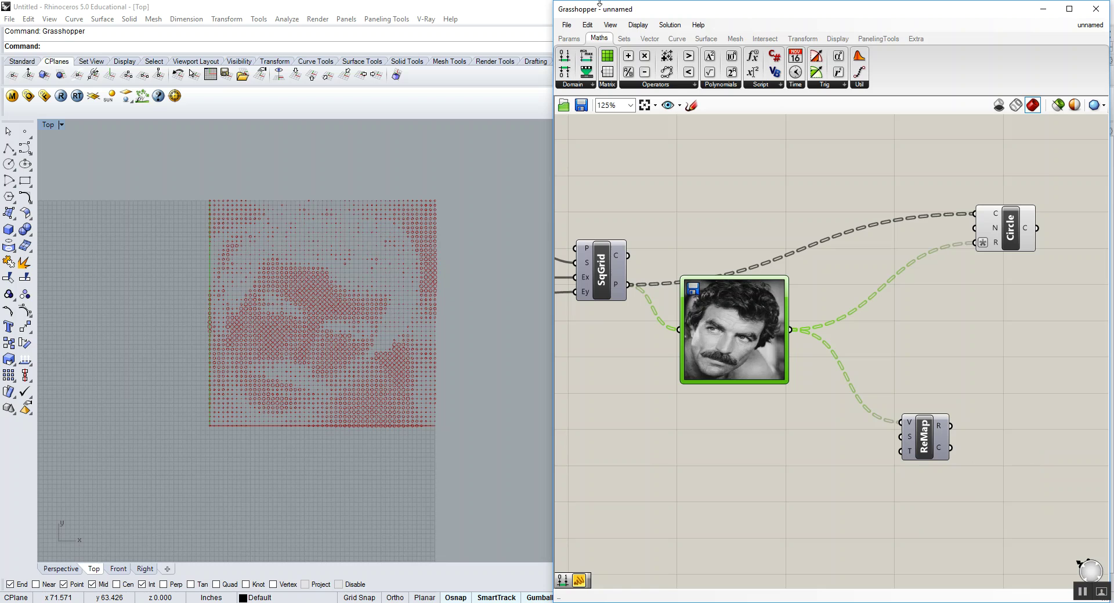
# - Place a Construct Domain component to the left of Remap Numbers
pyautogui.click(592, 84)
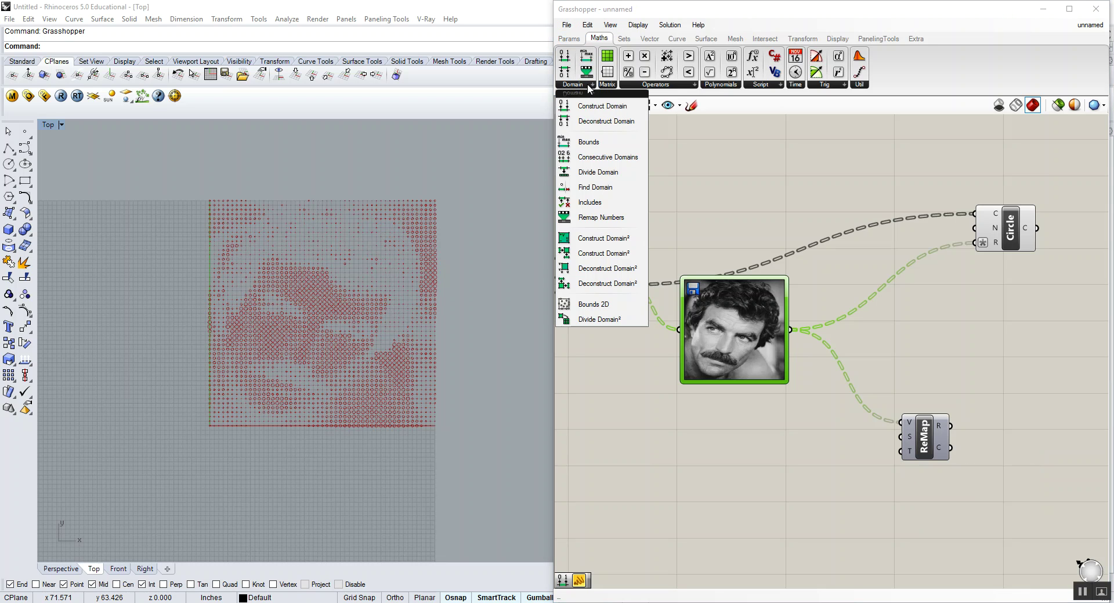
pyautogui.click(586, 104)
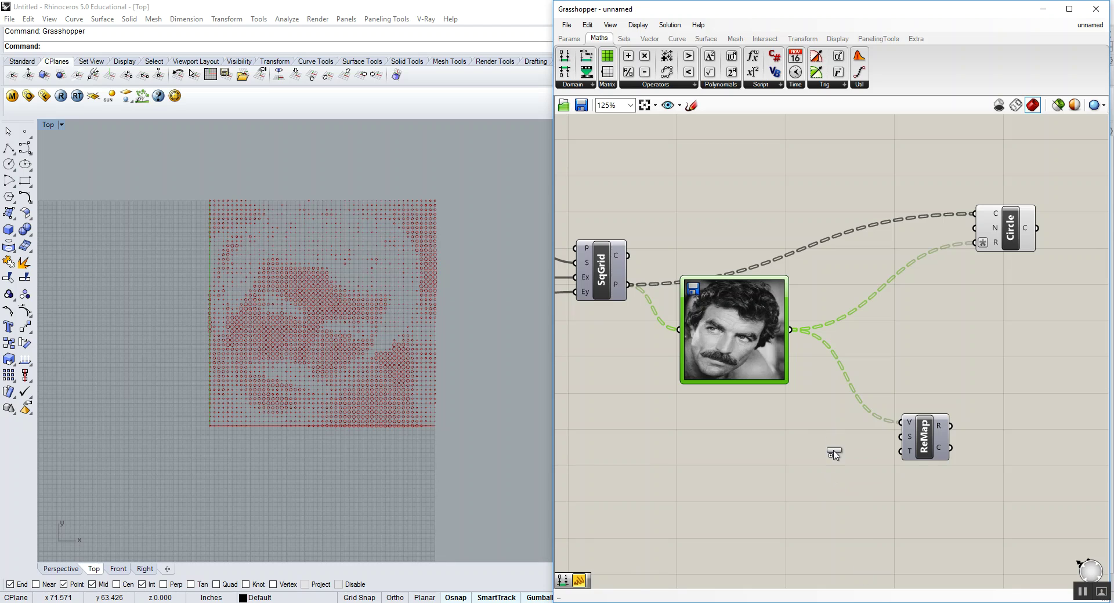
pyautogui.click(834, 443)
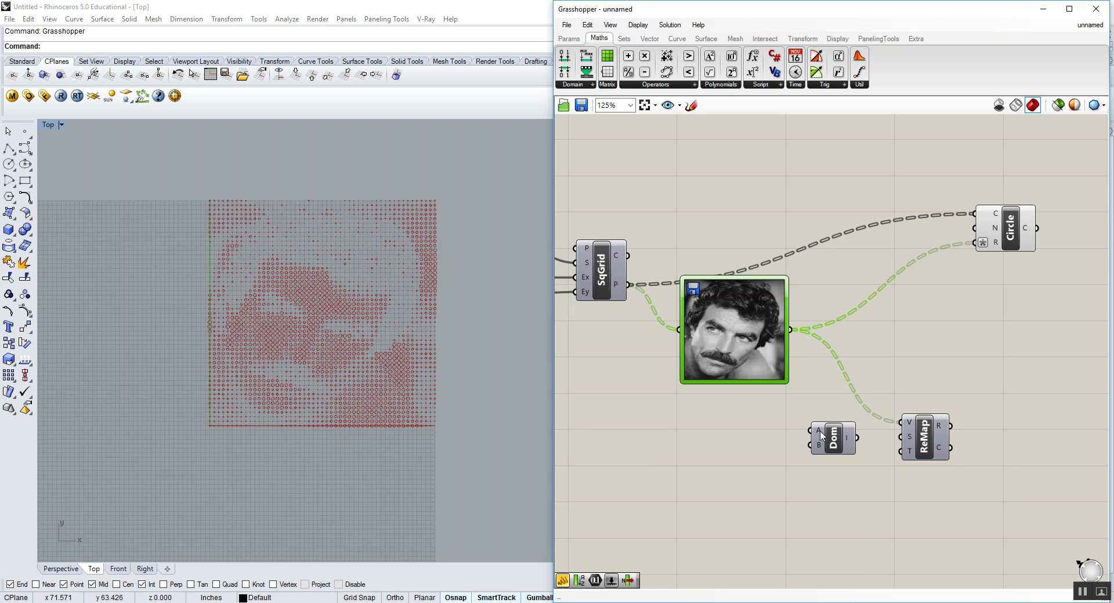
pyautogui.click(569, 38)
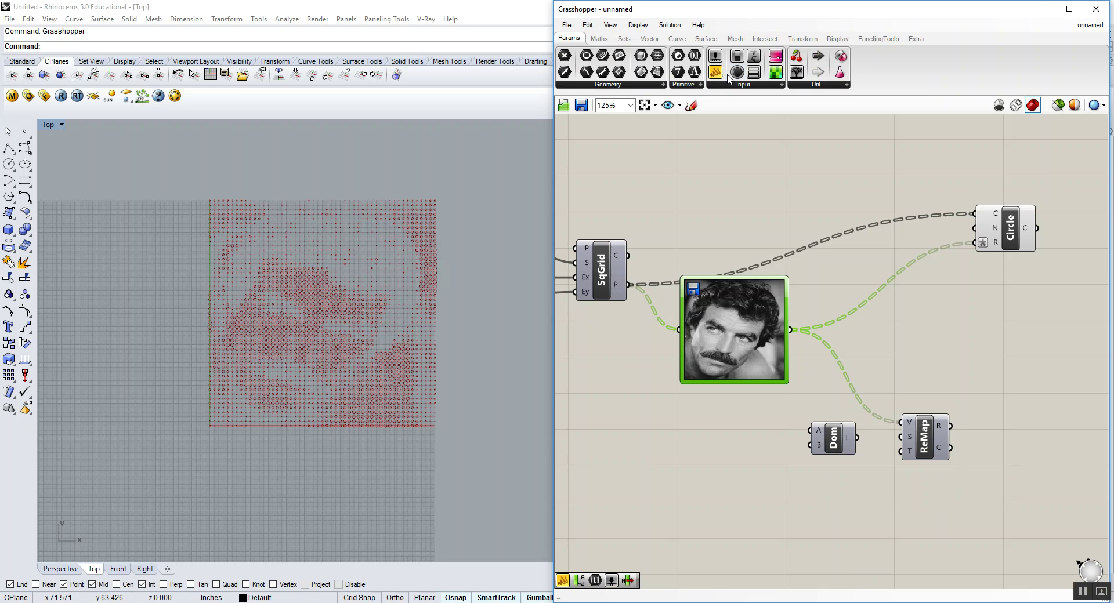
# - Create two small value panels beside Construct Domain, holding 1 and 0
pyautogui.moveTo(716, 72); pyautogui.dragTo(730, 417)
pyautogui.doubleClick(759, 416)
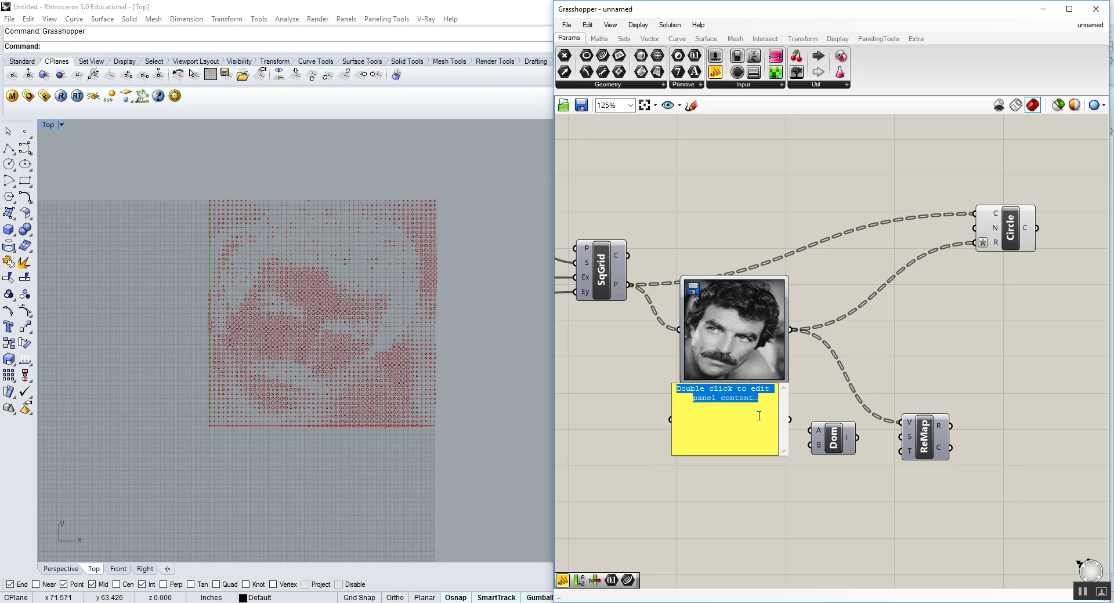
pyautogui.write('1')
pyautogui.click(798, 464)
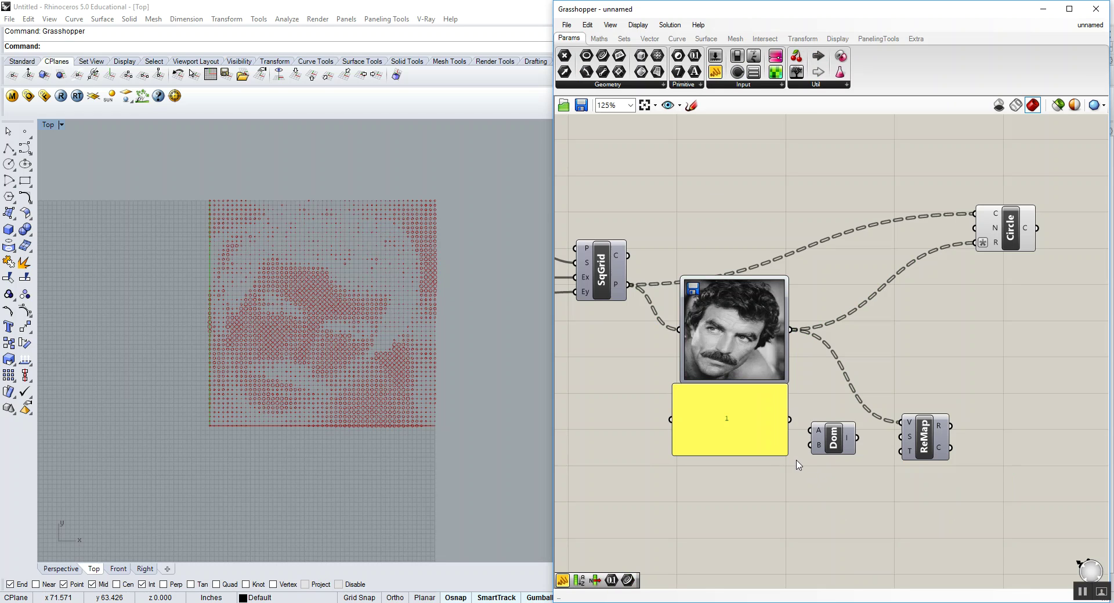
pyautogui.moveTo(783, 456); pyautogui.dragTo(774, 435)
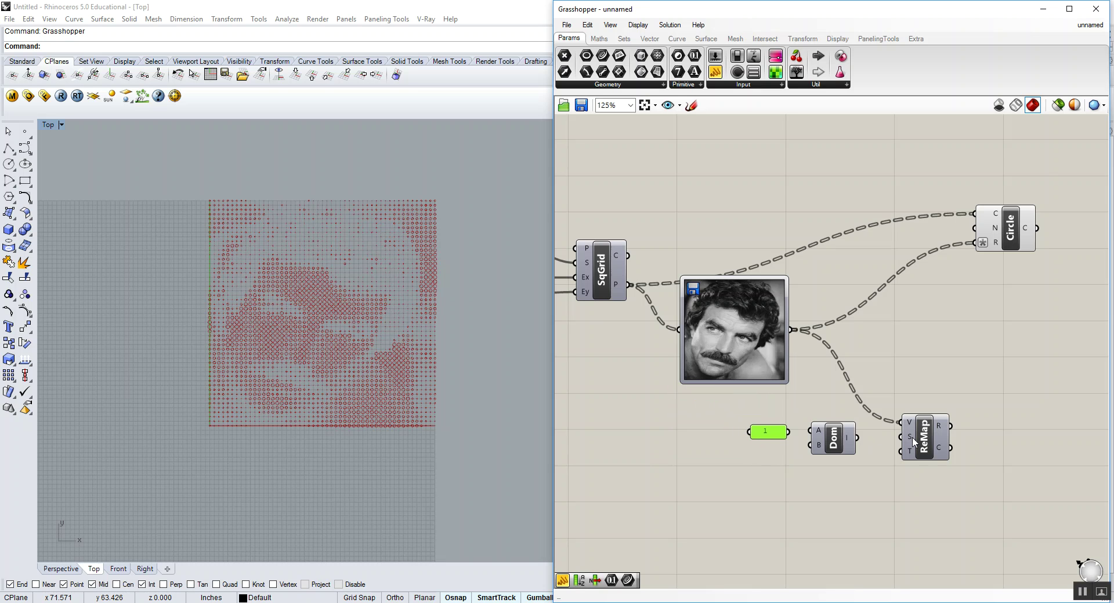
pyautogui.moveTo(914, 443)
pyautogui.keyDown('alt'); pyautogui.moveTo(763, 436); pyautogui.dragTo(774, 457); pyautogui.keyUp('alt')
pyautogui.doubleClick(774, 454)
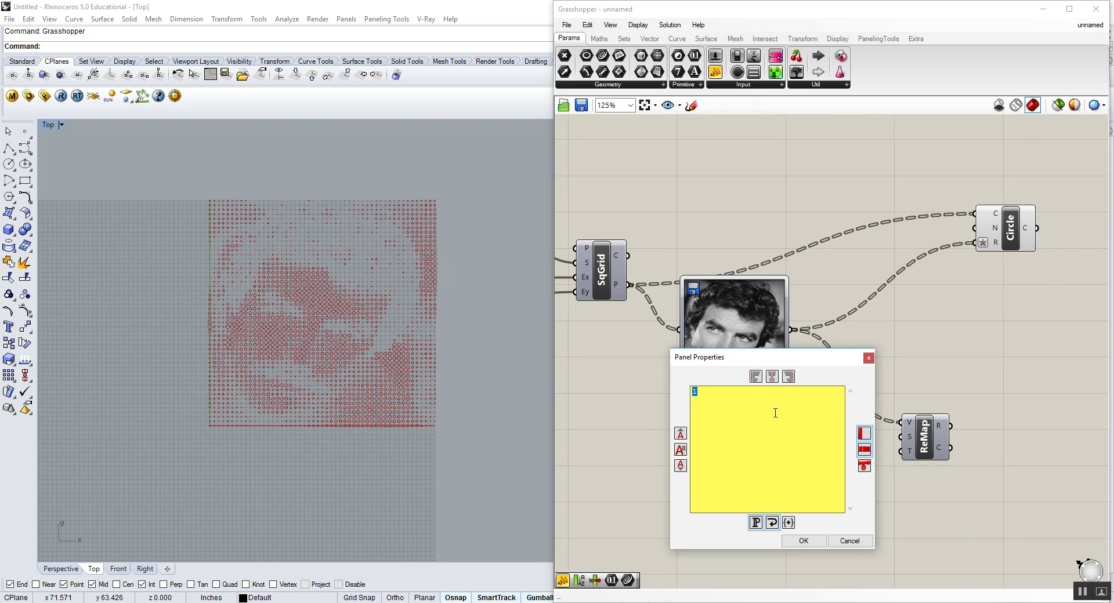
pyautogui.click(797, 544)
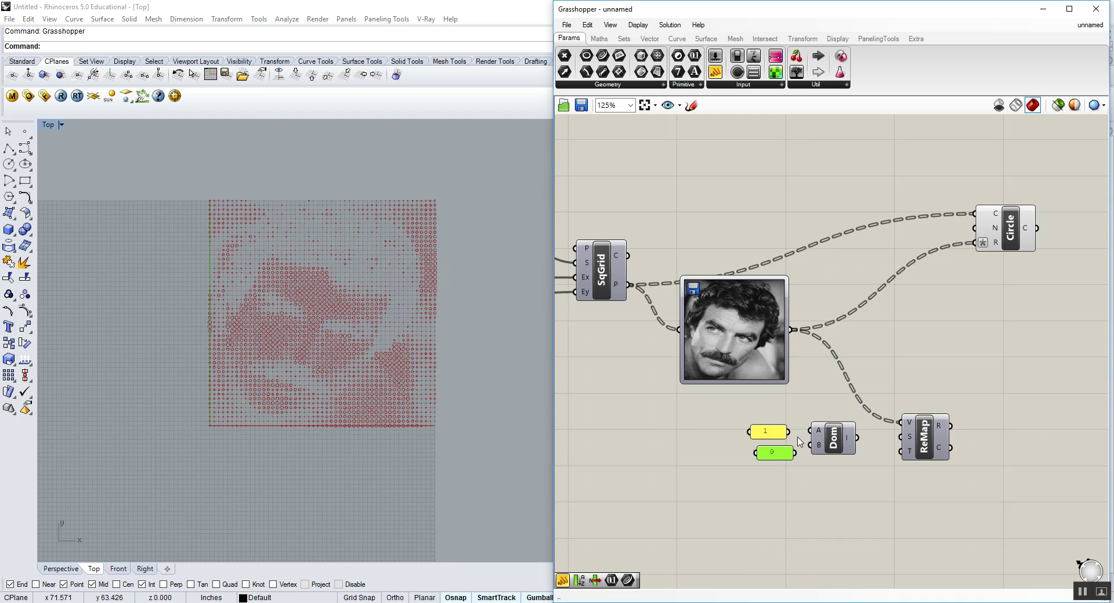
# - Wire the 1 and 0 panels into Construct Domain's A and B, feeding the 1-to-0 domain to Remap's target
pyautogui.scroll(2, 799, 442)
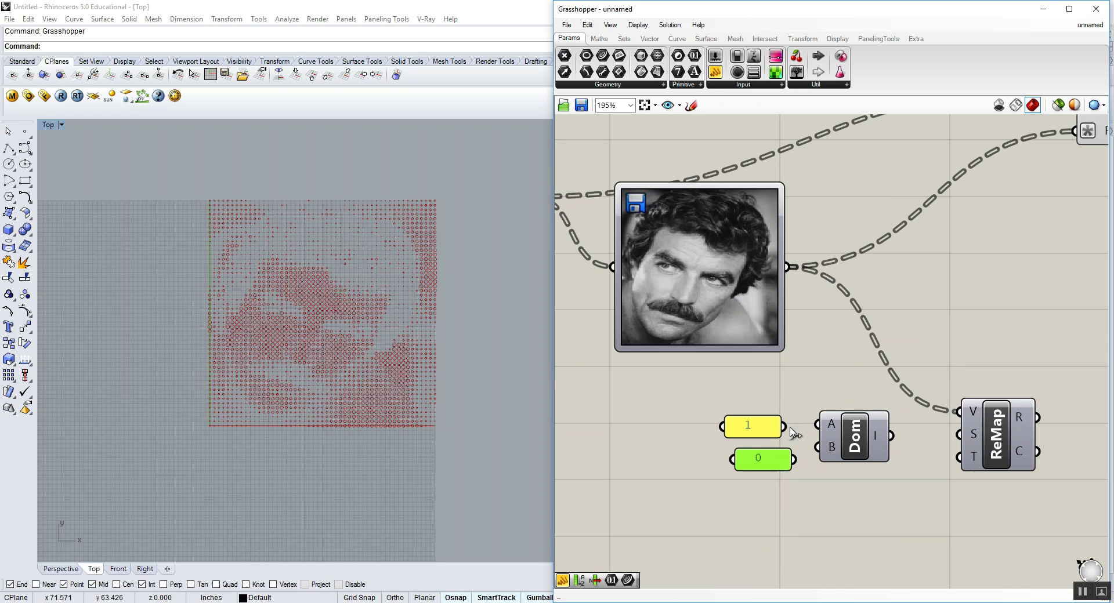
pyautogui.moveTo(789, 430); pyautogui.dragTo(817, 425)
pyautogui.moveTo(794, 460); pyautogui.dragTo(824, 454)
pyautogui.moveTo(879, 441)
pyautogui.moveTo(858, 445); pyautogui.dragTo(950, 459)
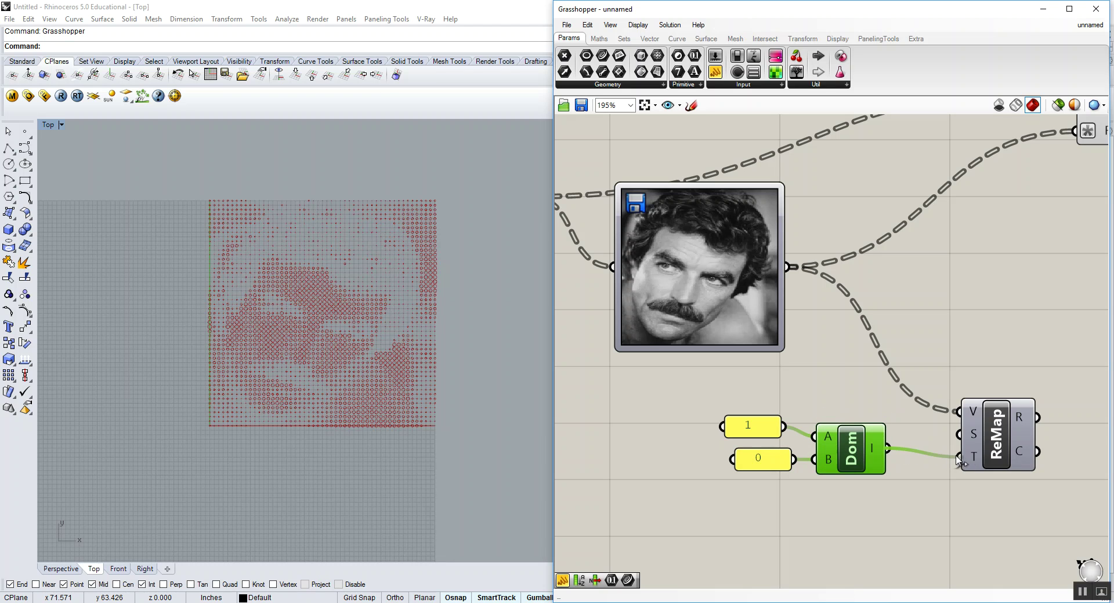
# - Connect Remap's output to the Circle radius input and shift the Circle component slightly right
pyautogui.moveTo(960, 462); pyautogui.dragTo(899, 422, button='right')
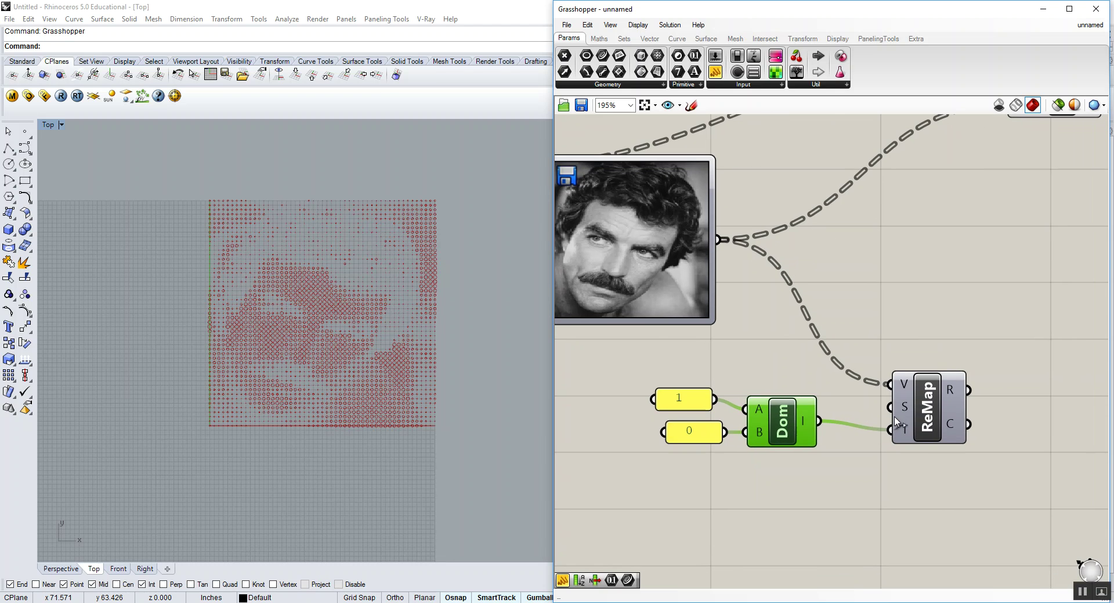
pyautogui.moveTo(908, 412)
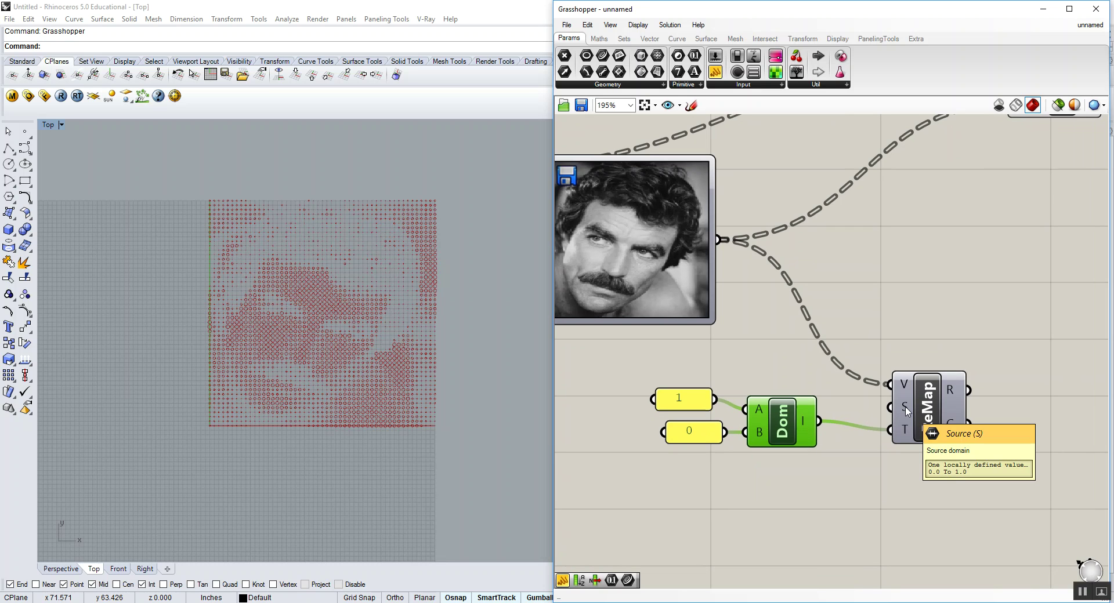
pyautogui.moveTo(906, 434)
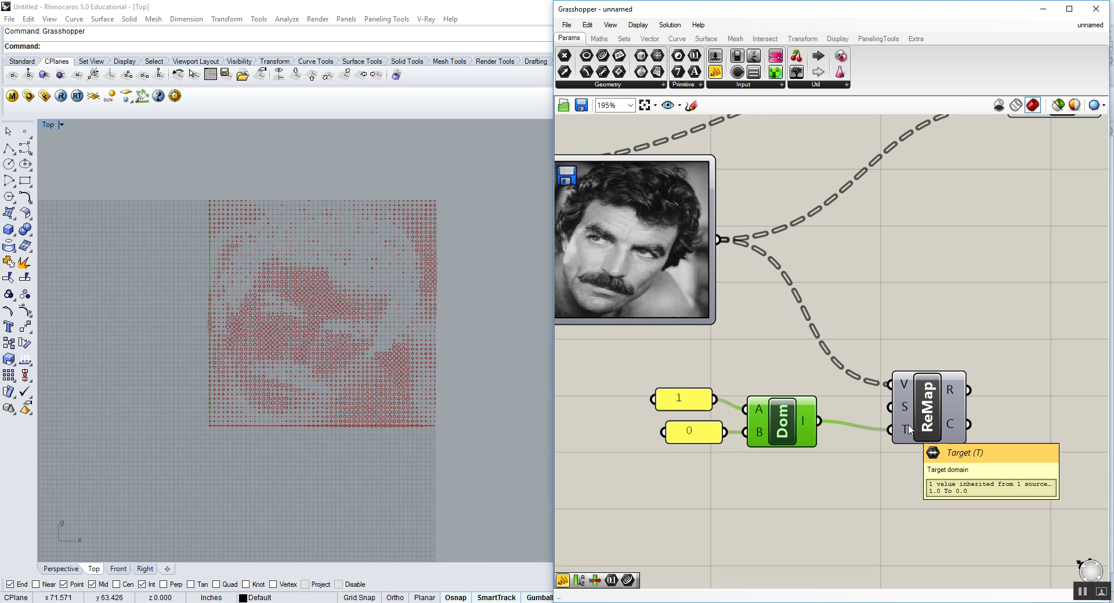
pyautogui.scroll(-3, 871, 426)
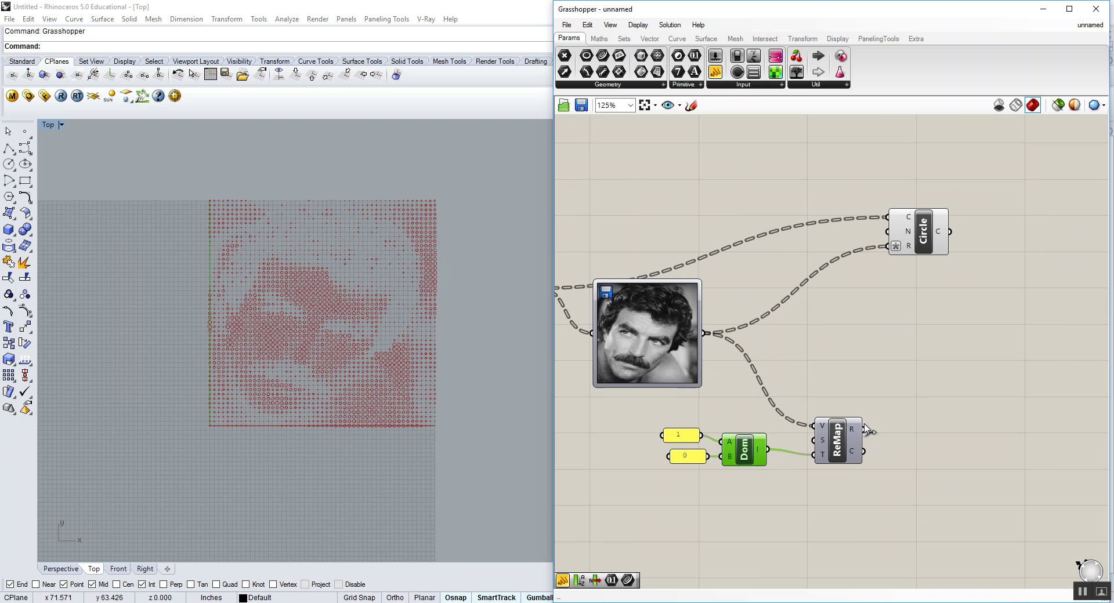
pyautogui.moveTo(866, 430); pyautogui.dragTo(936, 249)
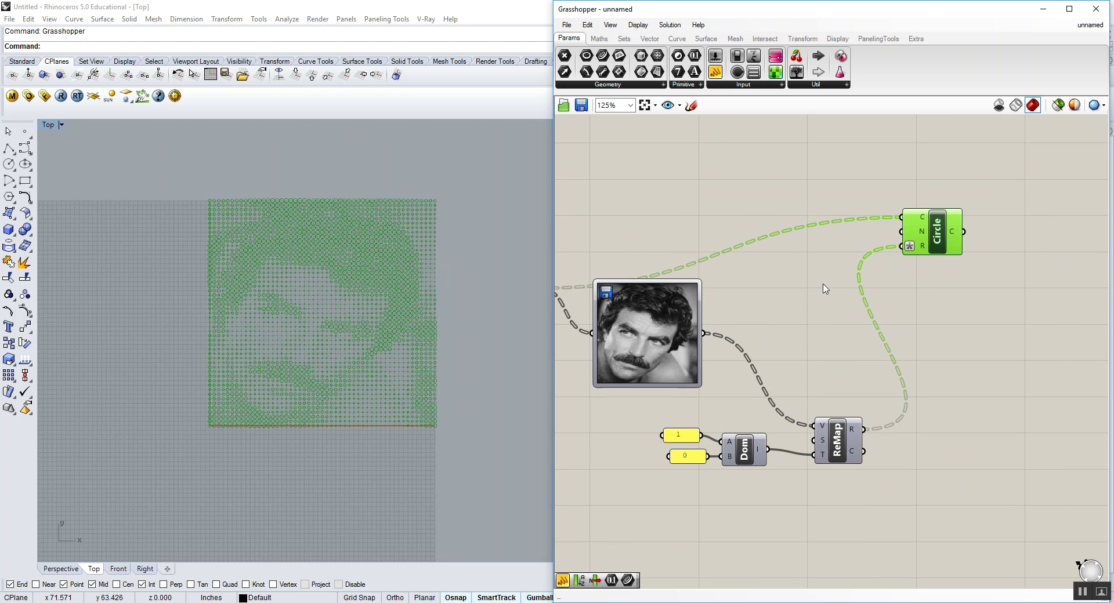
pyautogui.click(825, 289)
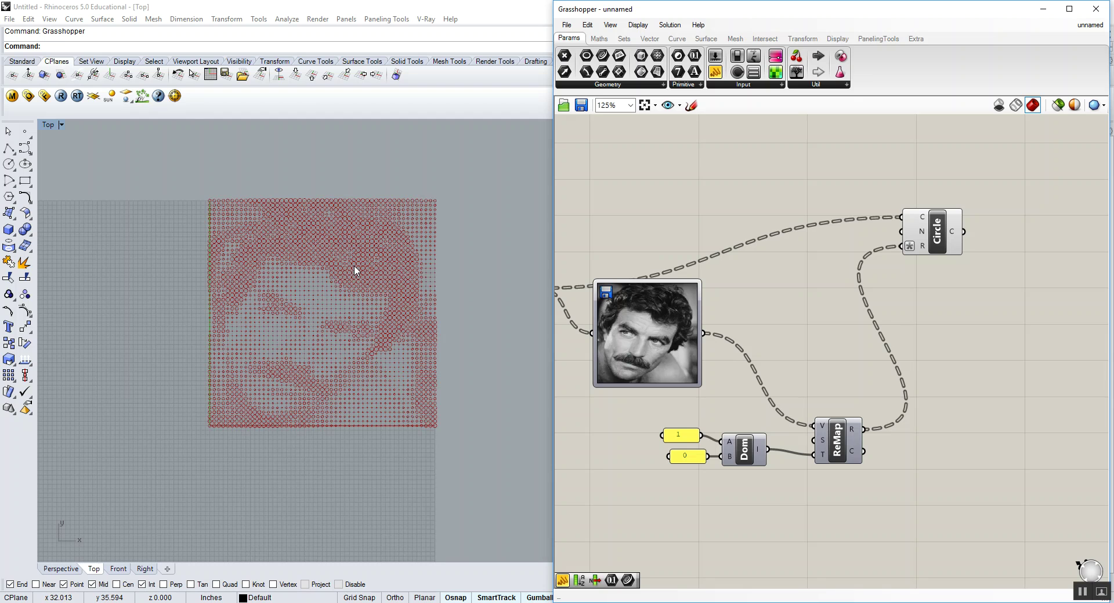
pyautogui.moveTo(956, 223); pyautogui.dragTo(985, 226)
# - Move the Circle component left and down and the Size slider left and down to tidy the layout
pyautogui.moveTo(822, 293); pyautogui.dragTo(886, 297, button='right')
pyautogui.scroll(-1, 886, 297)
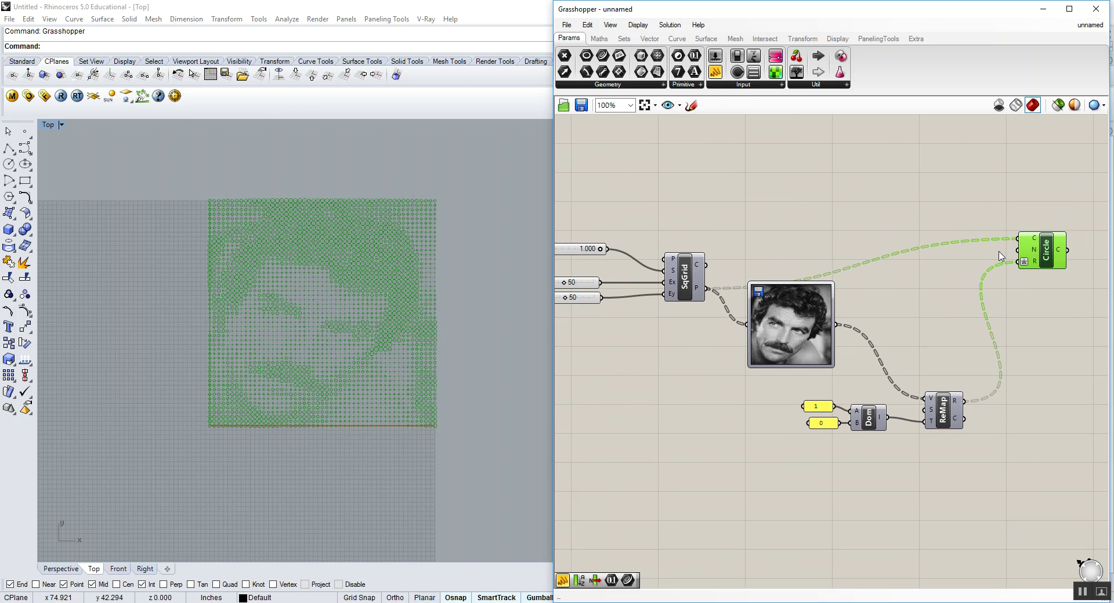
pyautogui.moveTo(1044, 255); pyautogui.dragTo(997, 267)
pyautogui.moveTo(815, 273); pyautogui.dragTo(862, 292, button='right')
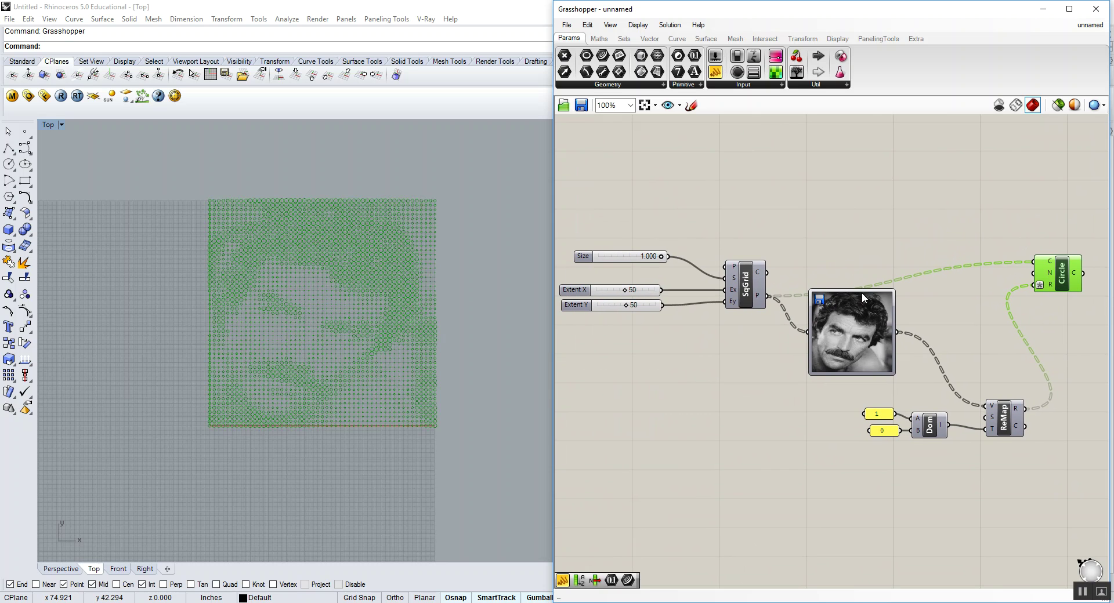
pyautogui.click(640, 226)
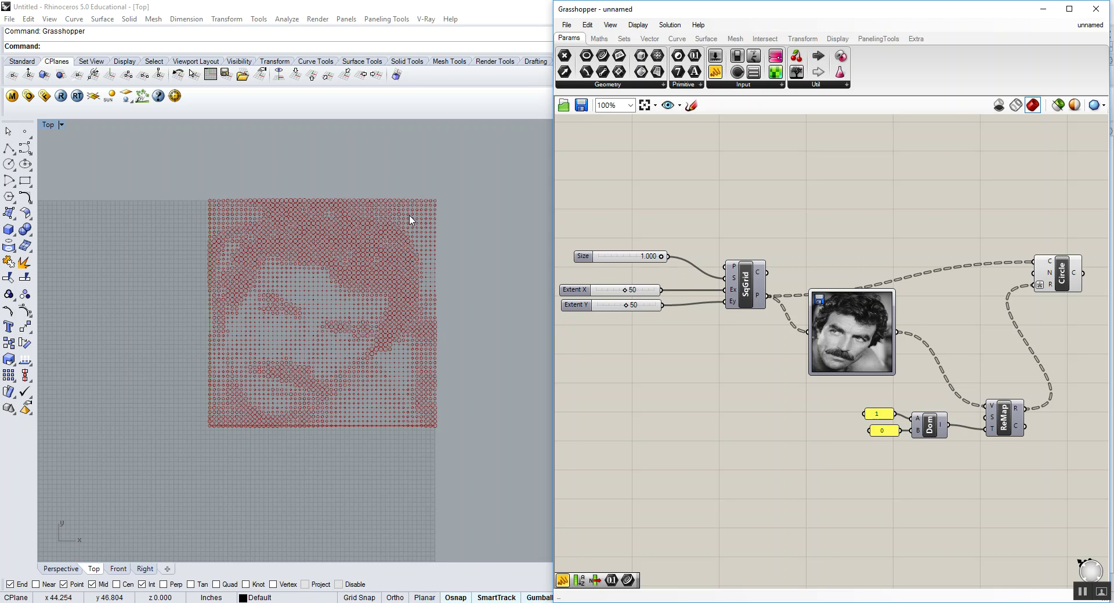
pyautogui.moveTo(623, 257); pyautogui.dragTo(614, 273)
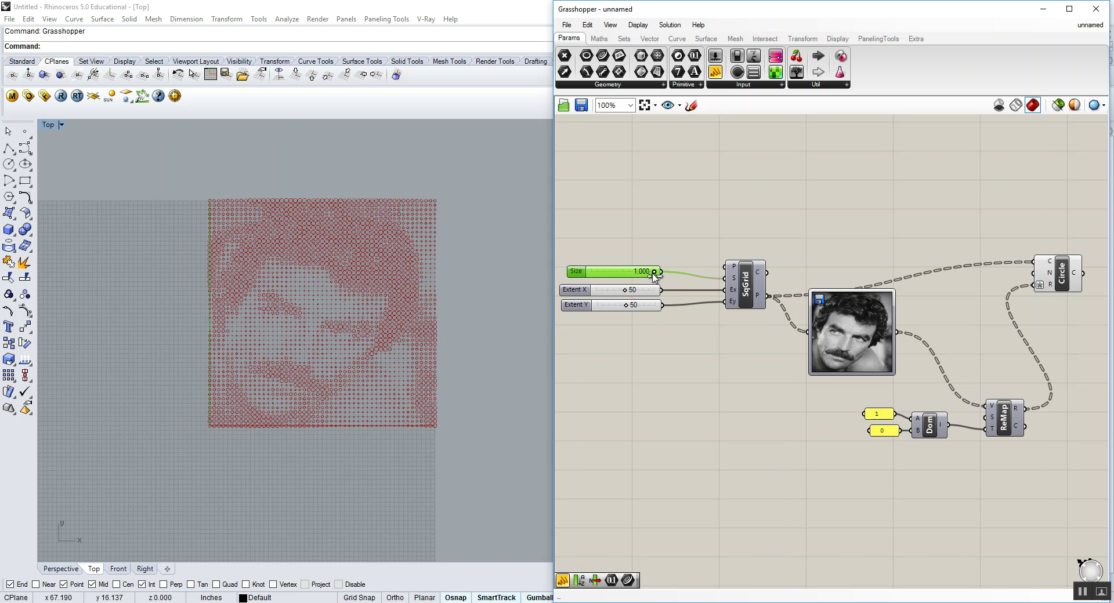
# - Inspect the circles in Rhino and reposition the Size slider up and left on the canvas
pyautogui.click(318, 356)
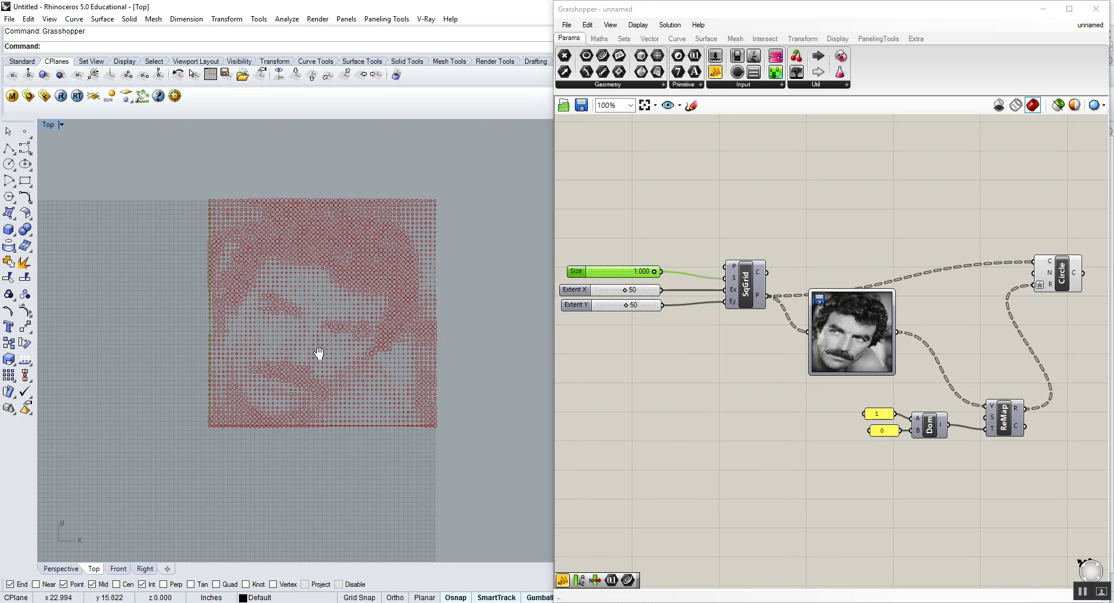
pyautogui.scroll(8, 236, 406)
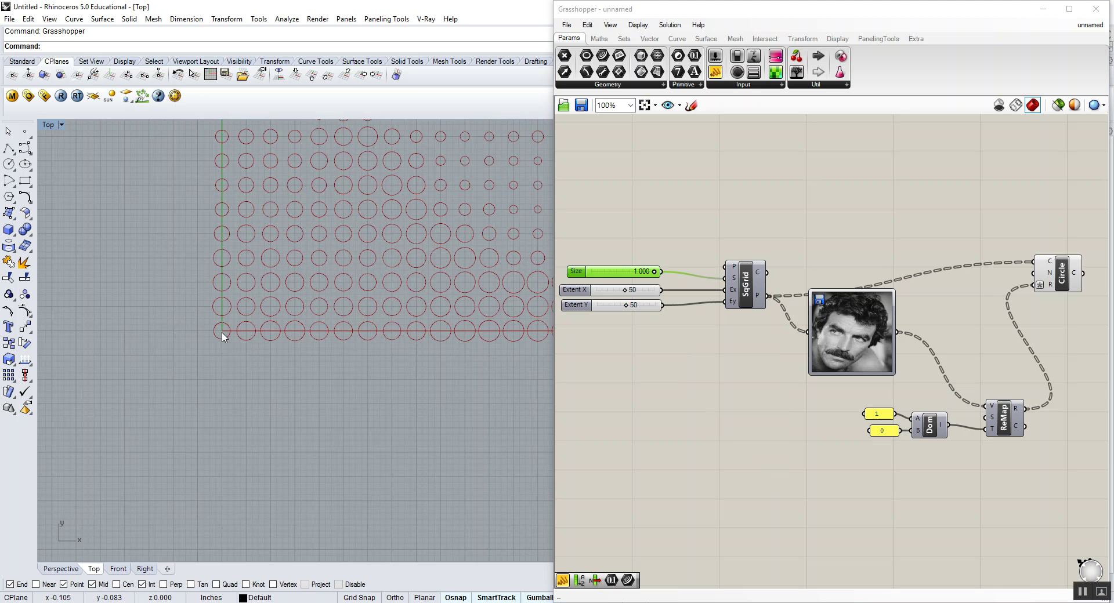
pyautogui.scroll(-3, 273, 336)
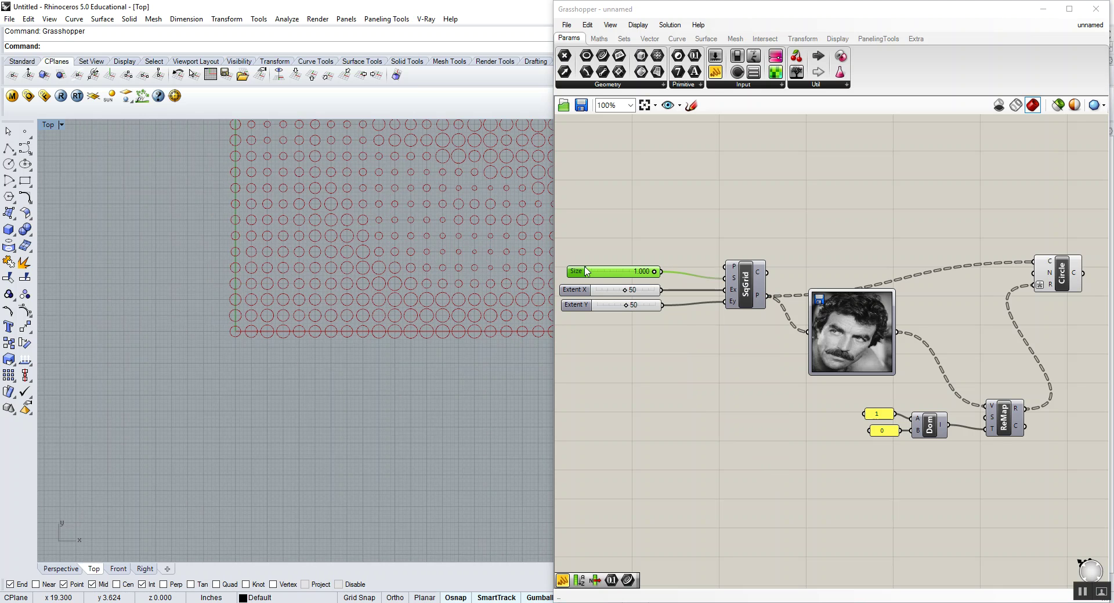
pyautogui.moveTo(718, 263); pyautogui.dragTo(747, 288, button='right')
pyautogui.scroll(-1, 746, 288)
pyautogui.scroll(-2, 276, 310)
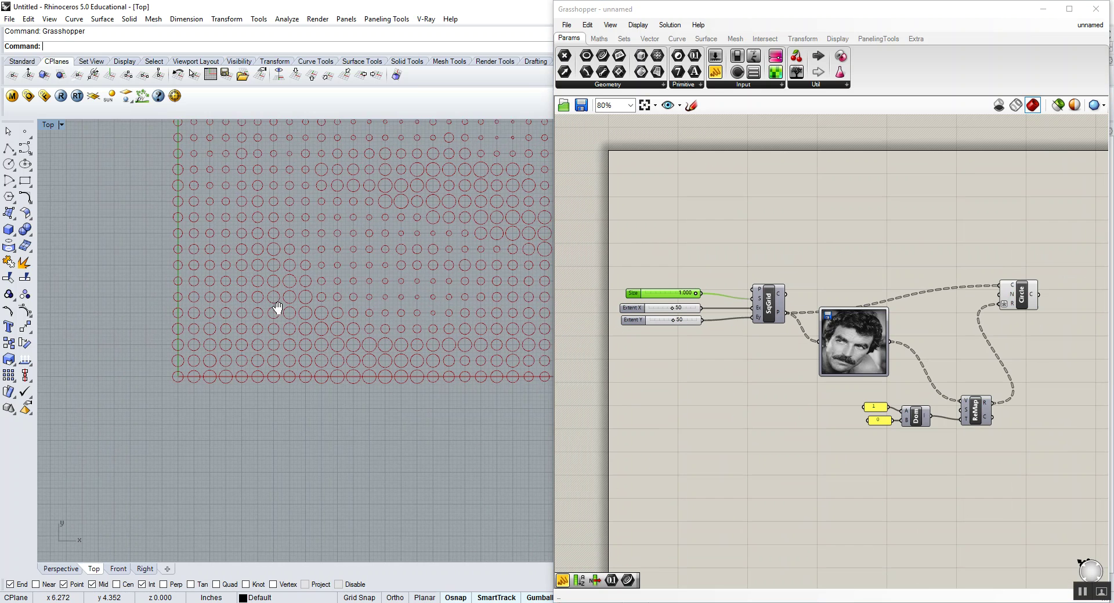
pyautogui.scroll(2, 666, 298)
pyautogui.moveTo(666, 298); pyautogui.dragTo(659, 277)
pyautogui.scroll(-2, 671, 291)
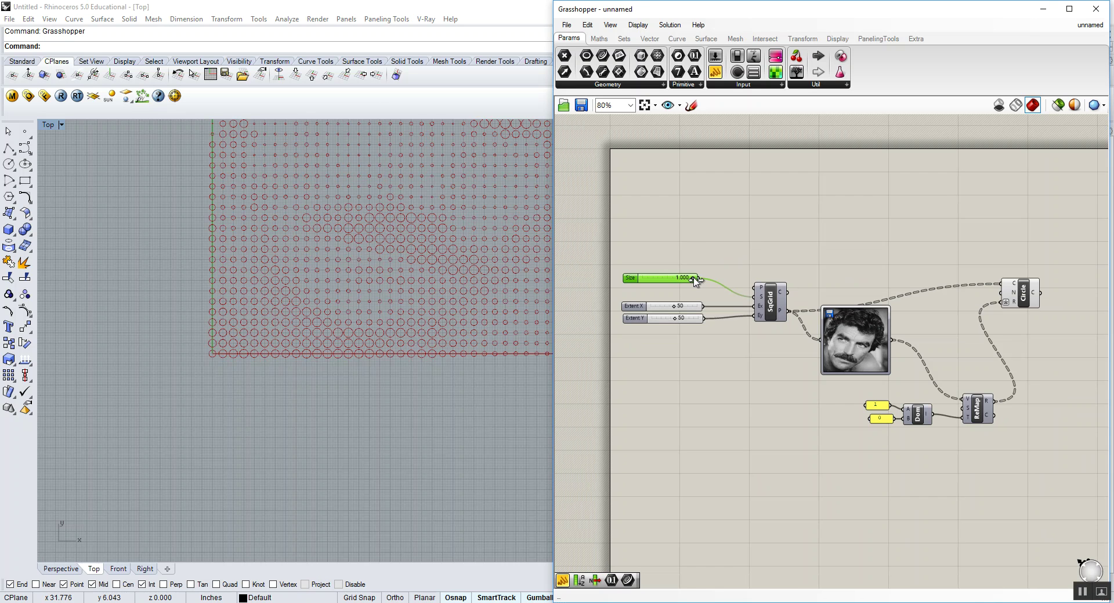
pyautogui.scroll(-3, 430, 319)
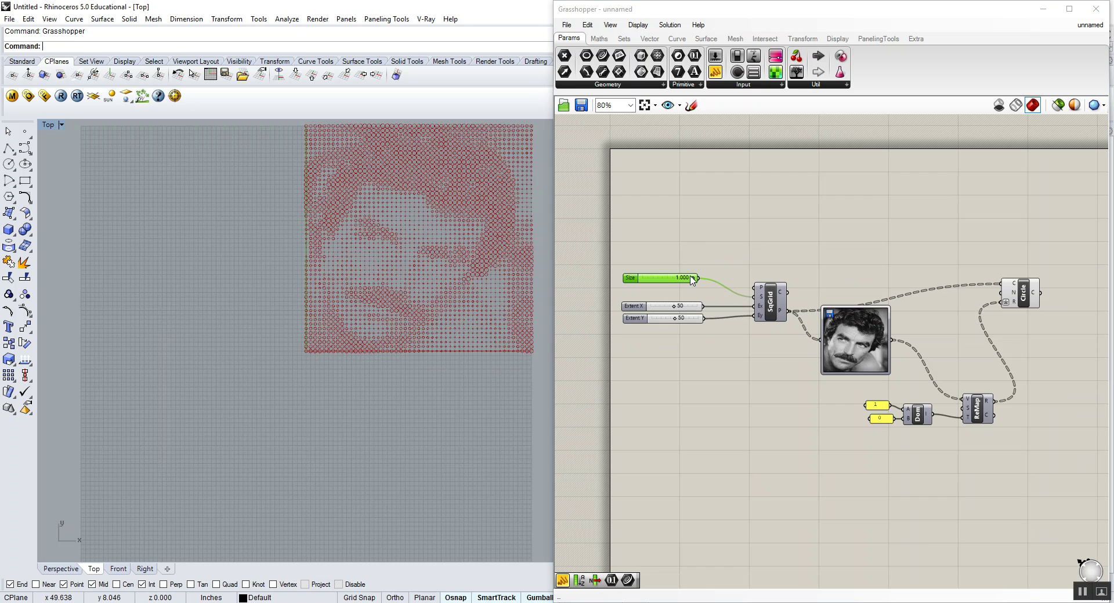
# - Lower the grid Size to about 0.595 and 0.514 while watching Rhino, then restore 1.000
pyautogui.moveTo(695, 282)
pyautogui.mouseDown()
pyautogui.moveTo(664, 290)
pyautogui.moveTo(675, 285)
pyautogui.mouseUp()
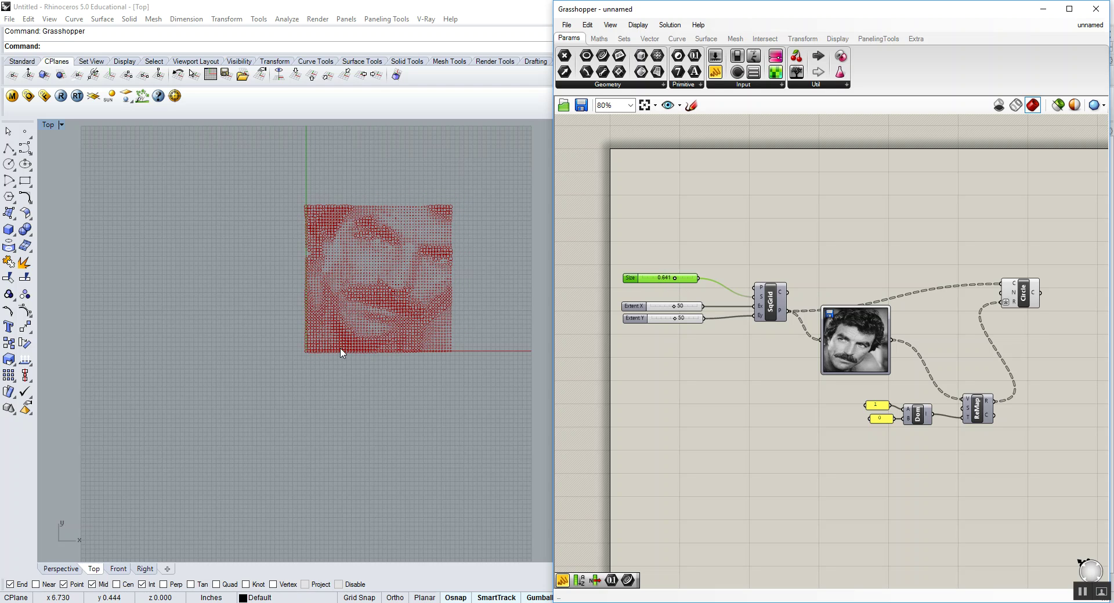
pyautogui.click(450, 355)
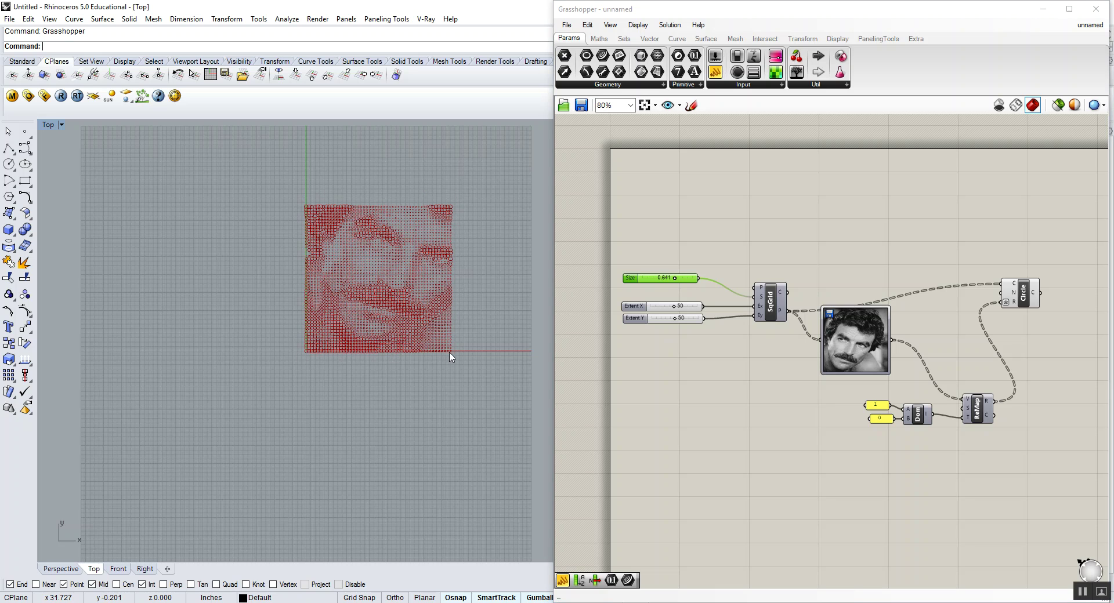
pyautogui.moveTo(676, 281); pyautogui.dragTo(674, 310)
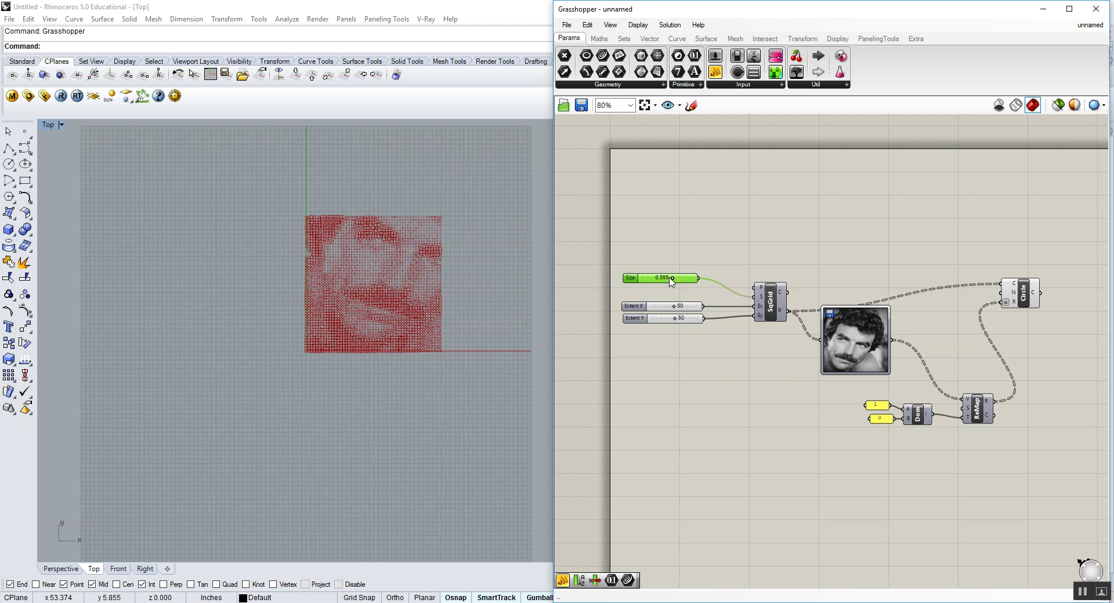
pyautogui.moveTo(673, 279); pyautogui.dragTo(669, 281)
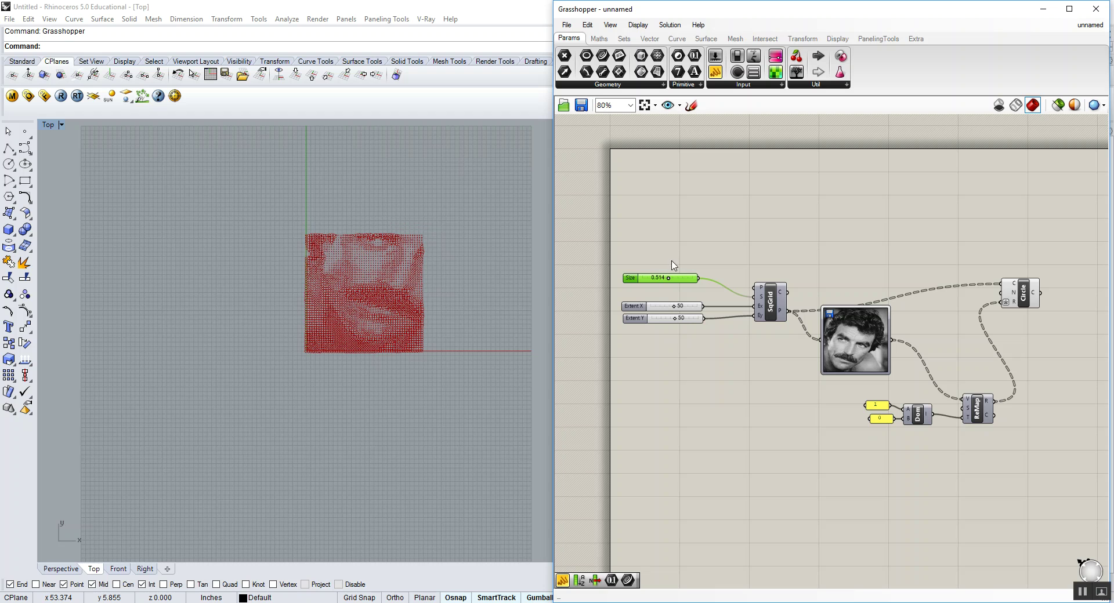
pyautogui.moveTo(671, 281); pyautogui.dragTo(698, 299)
# - Reposition the Size slider up and left and add a new panel to the definition
pyautogui.moveTo(684, 317); pyautogui.dragTo(689, 344, button='right')
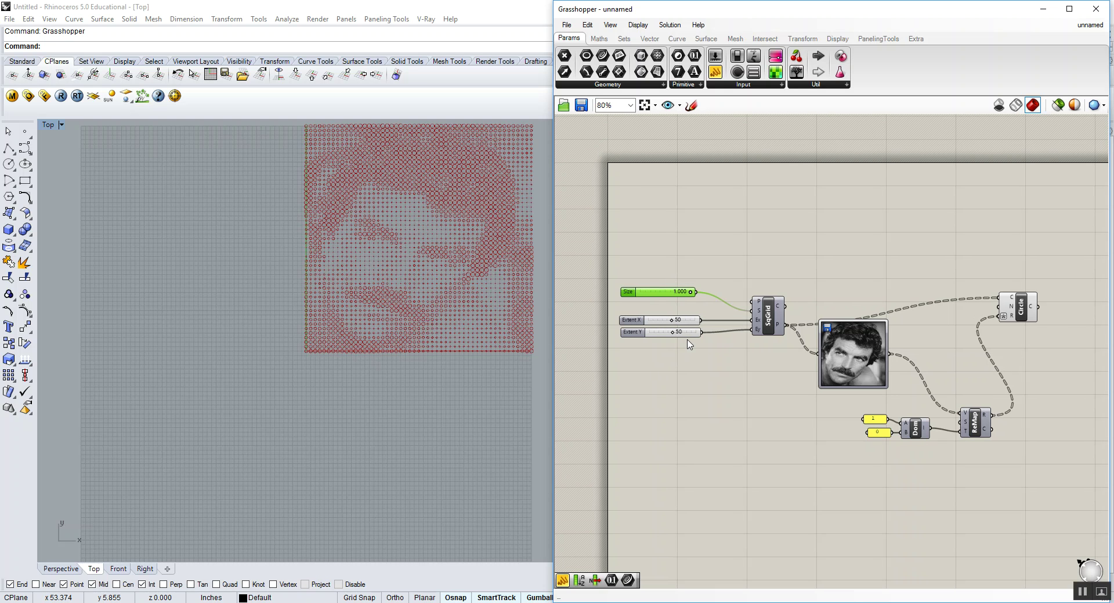
pyautogui.moveTo(648, 297); pyautogui.dragTo(644, 282)
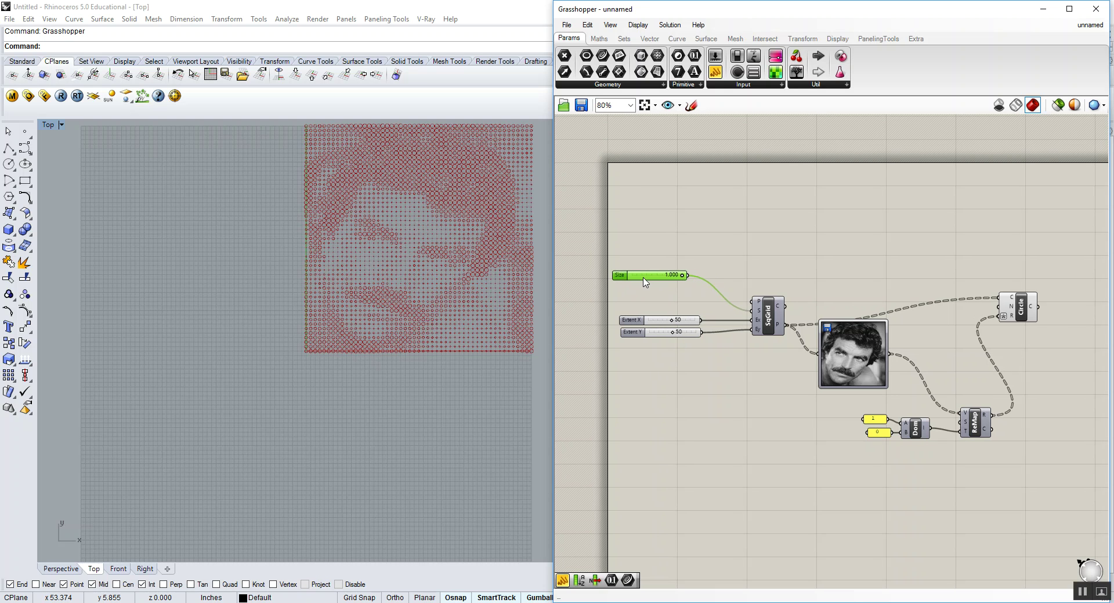
pyautogui.moveTo(724, 77); pyautogui.dragTo(666, 292)
# - Enter 4 in the new panel, name it DPI, and shrink it under the Size slider
pyautogui.doubleClick(666, 291)
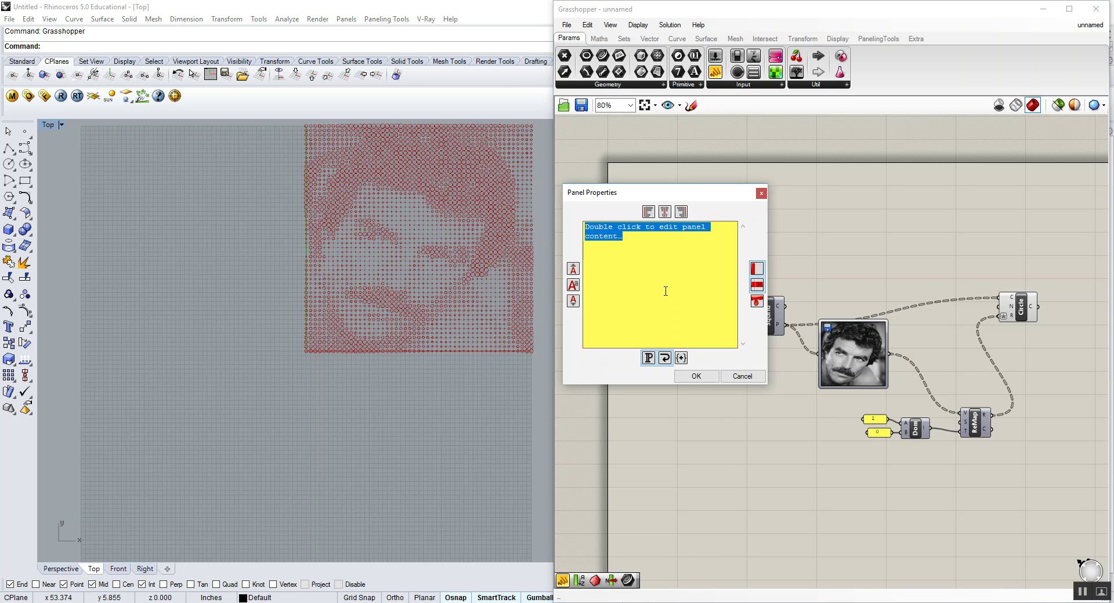
pyautogui.write('4')
pyautogui.click(695, 376)
pyautogui.scroll(3, 671, 286)
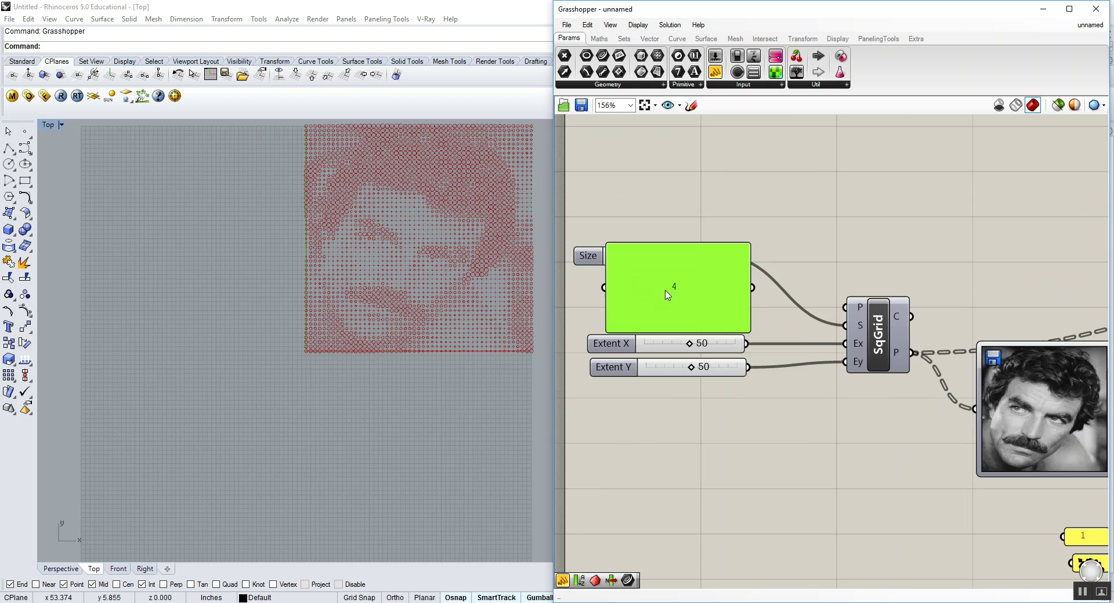
pyautogui.rightClick(702, 282)
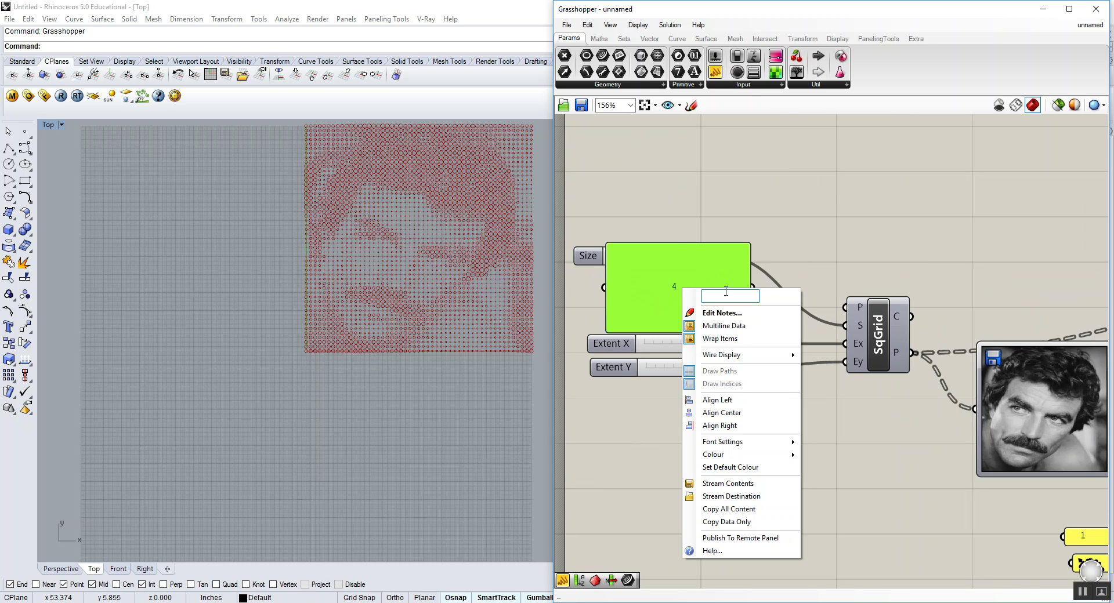
pyautogui.write('DPI')
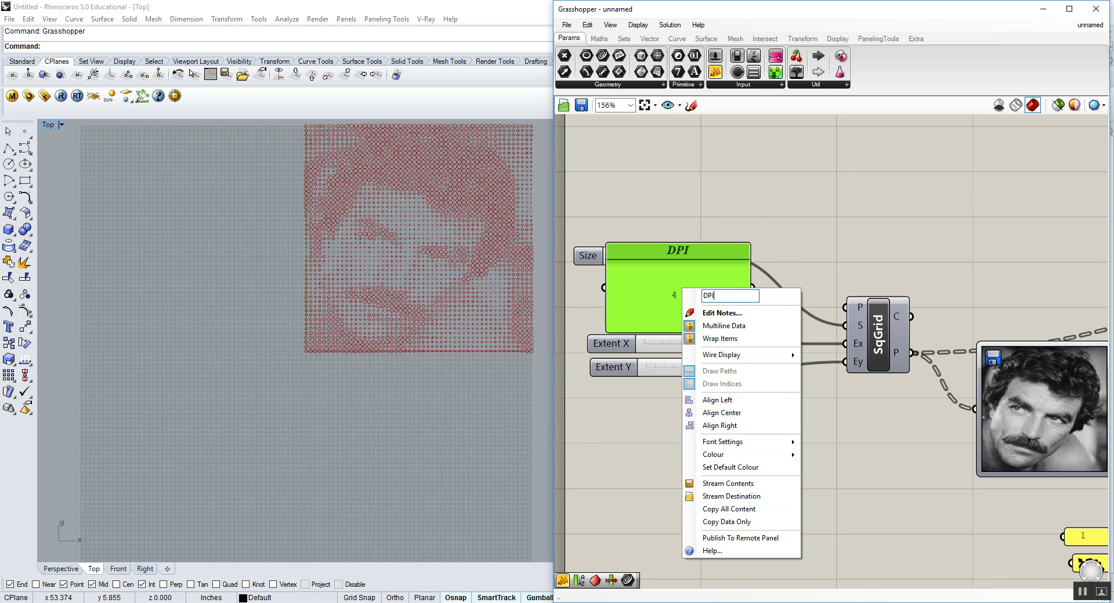
pyautogui.click(760, 215)
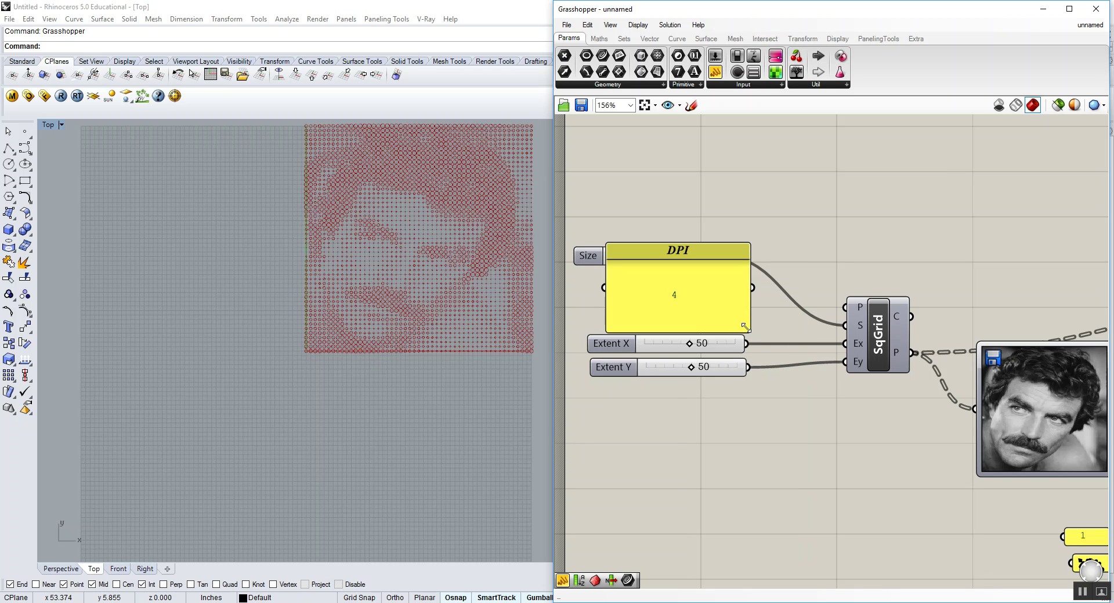
pyautogui.moveTo(739, 328); pyautogui.dragTo(707, 301)
pyautogui.scroll(-5, 706, 302)
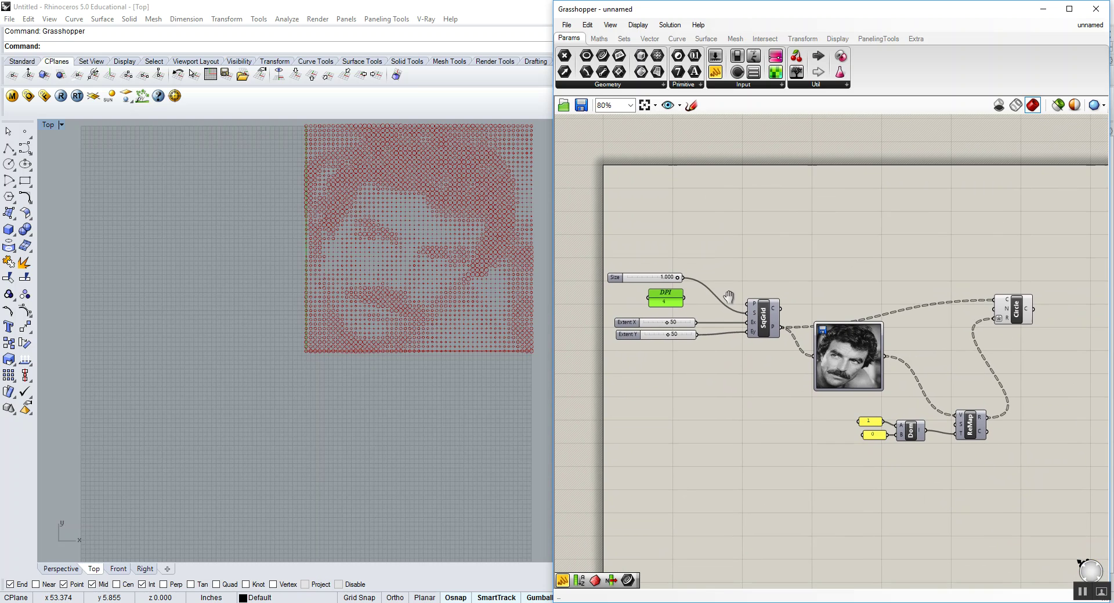
# - Box-select SqGrid, the image sampler and downstream components and shift them right
pyautogui.moveTo(1050, 221); pyautogui.dragTo(744, 451)
pyautogui.moveTo(769, 321); pyautogui.dragTo(879, 331)
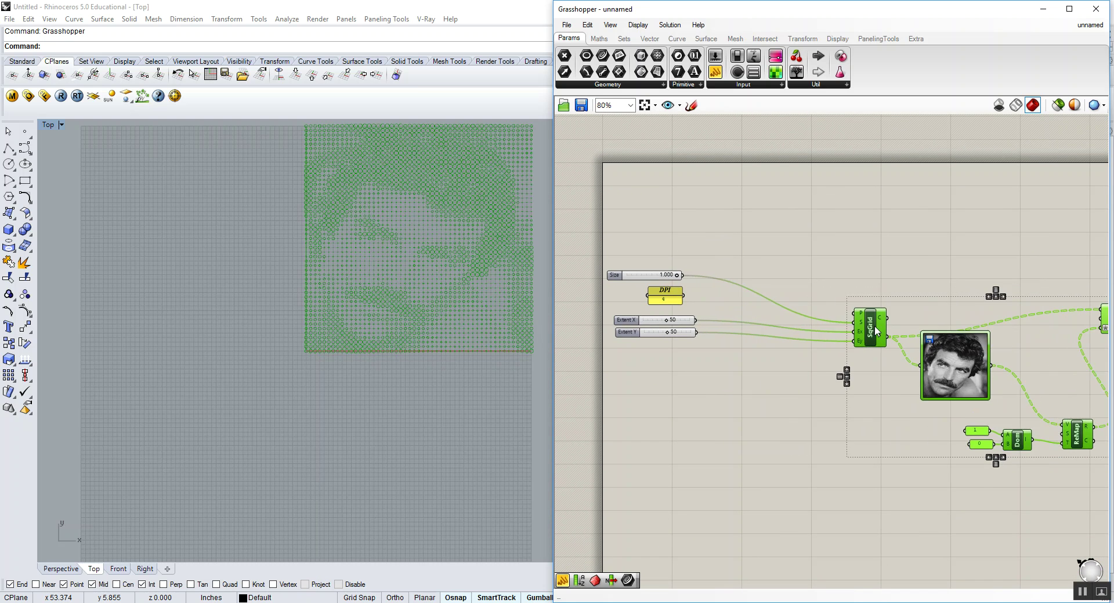
pyautogui.click(799, 272)
pyautogui.scroll(1, 675, 289)
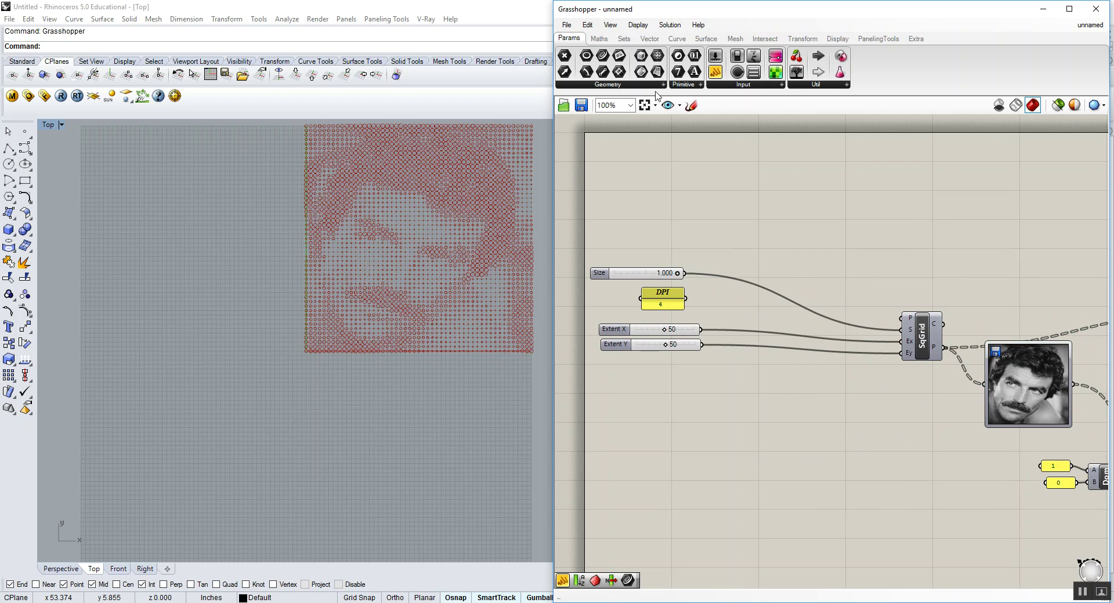
# - Add a Division component with the Size slider as A and the DPI panel as divisor B
pyautogui.click(600, 38)
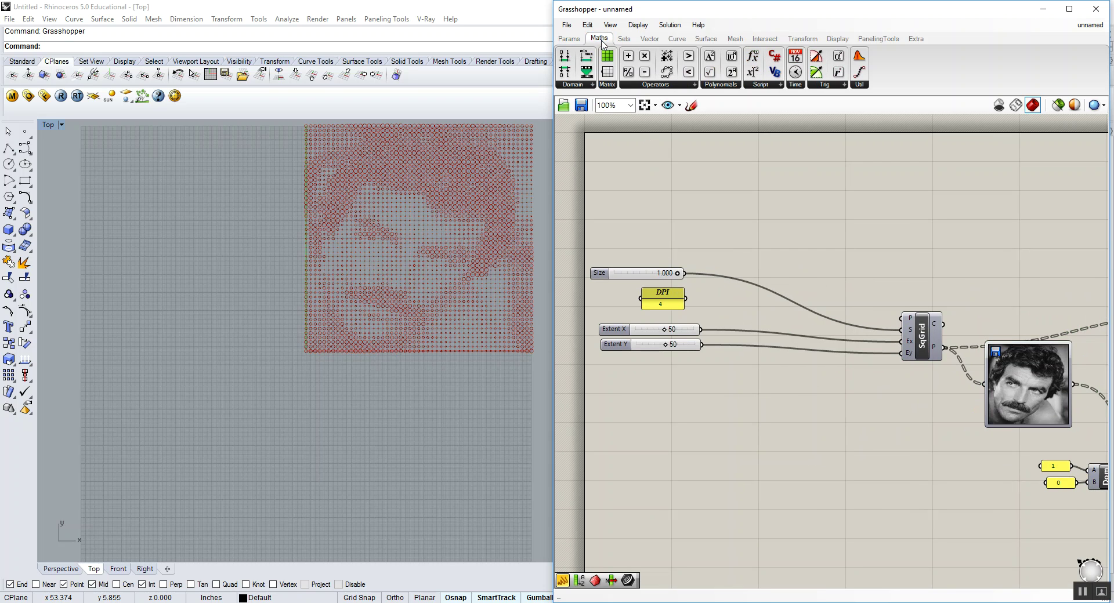
pyautogui.click(654, 86)
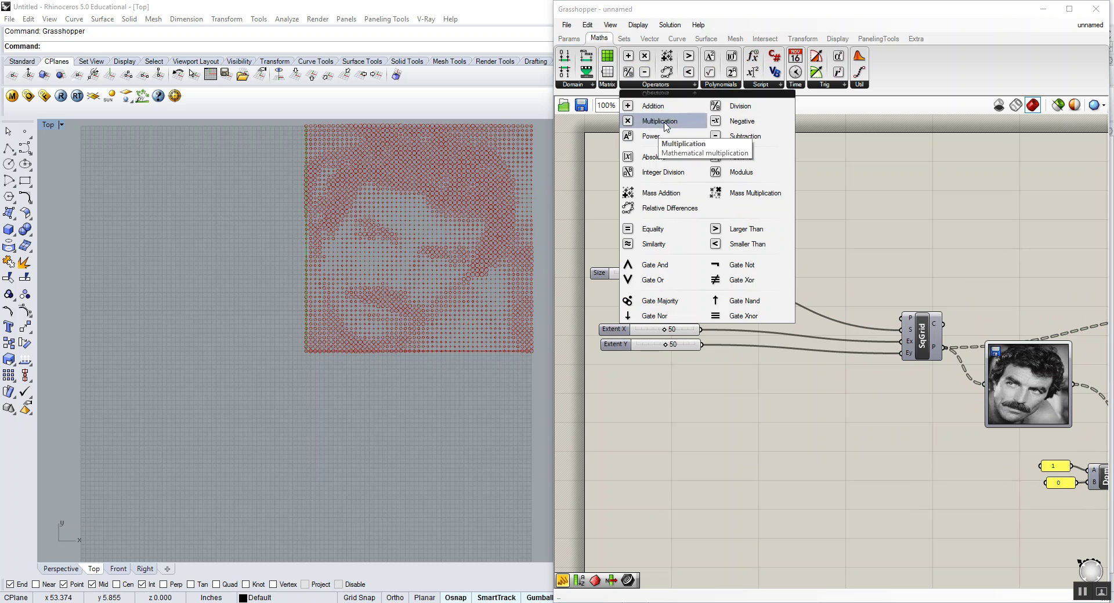
pyautogui.click(740, 106)
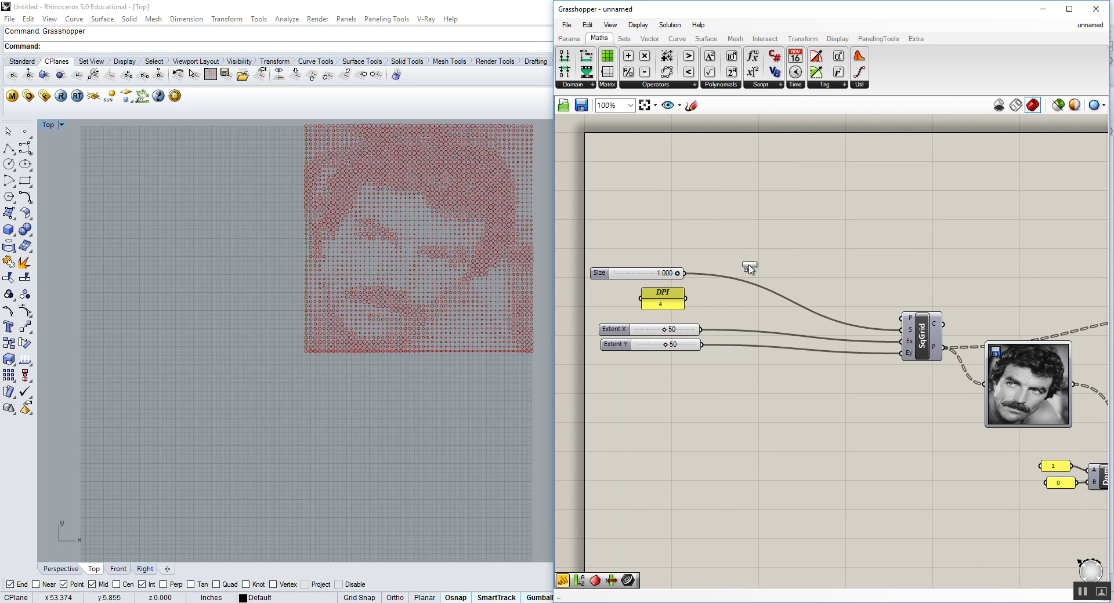
pyautogui.click(732, 270)
pyautogui.scroll(2, 697, 273)
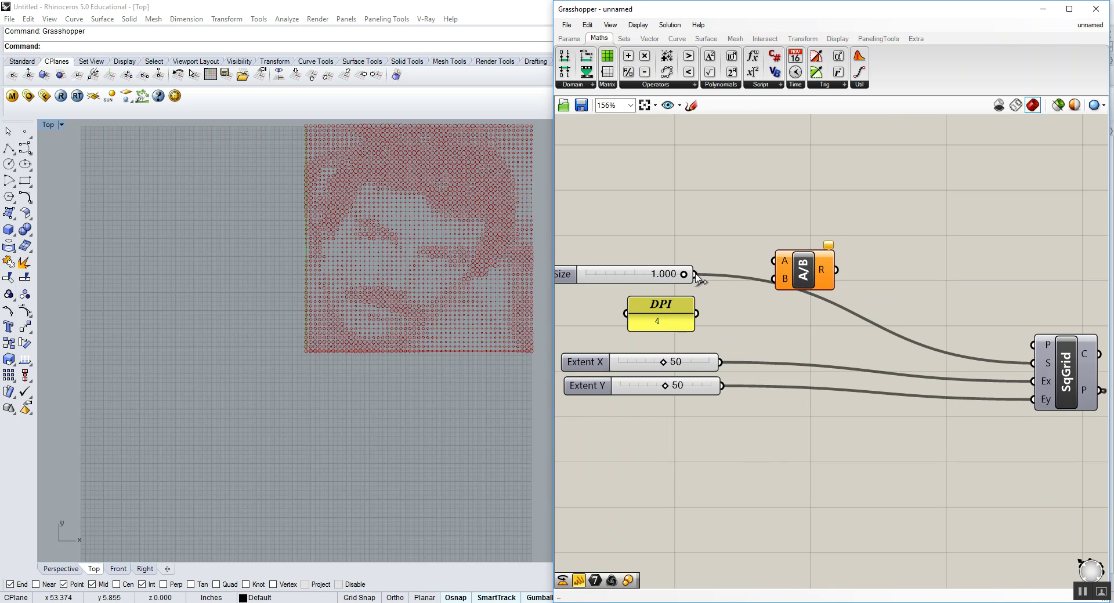
pyautogui.moveTo(696, 275); pyautogui.dragTo(774, 261)
pyautogui.moveTo(697, 314); pyautogui.dragTo(774, 279)
pyautogui.moveTo(638, 319); pyautogui.dragTo(673, 306, button='right')
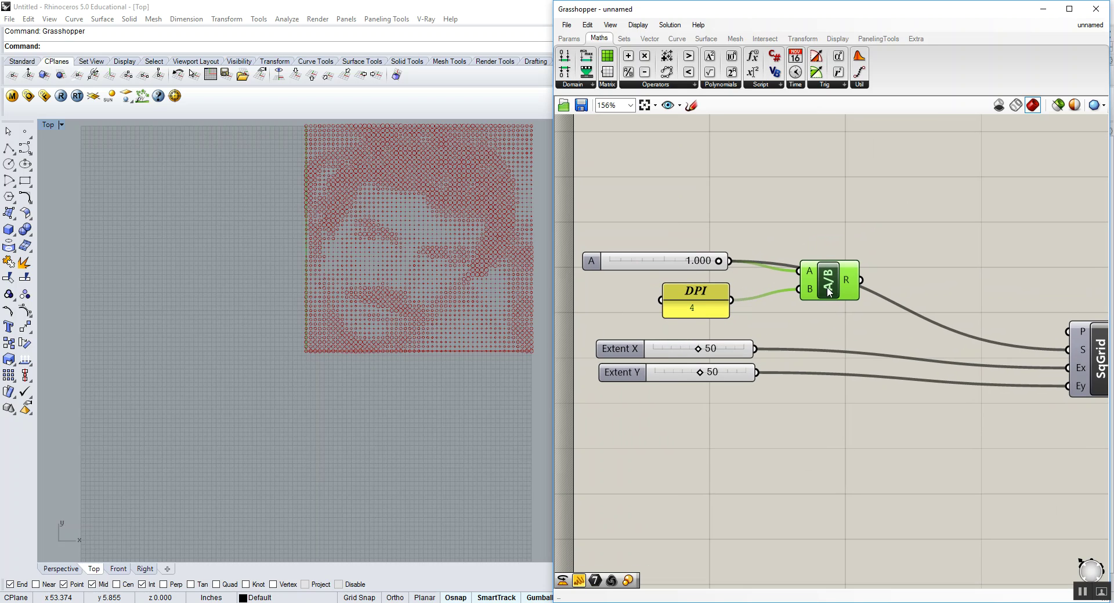
# - Wire the division result into SqGrid's S input as the grid cell size
pyautogui.moveTo(849, 284)
pyautogui.moveTo(850, 284); pyautogui.dragTo(1068, 350)
pyautogui.scroll(5, 318, 325)
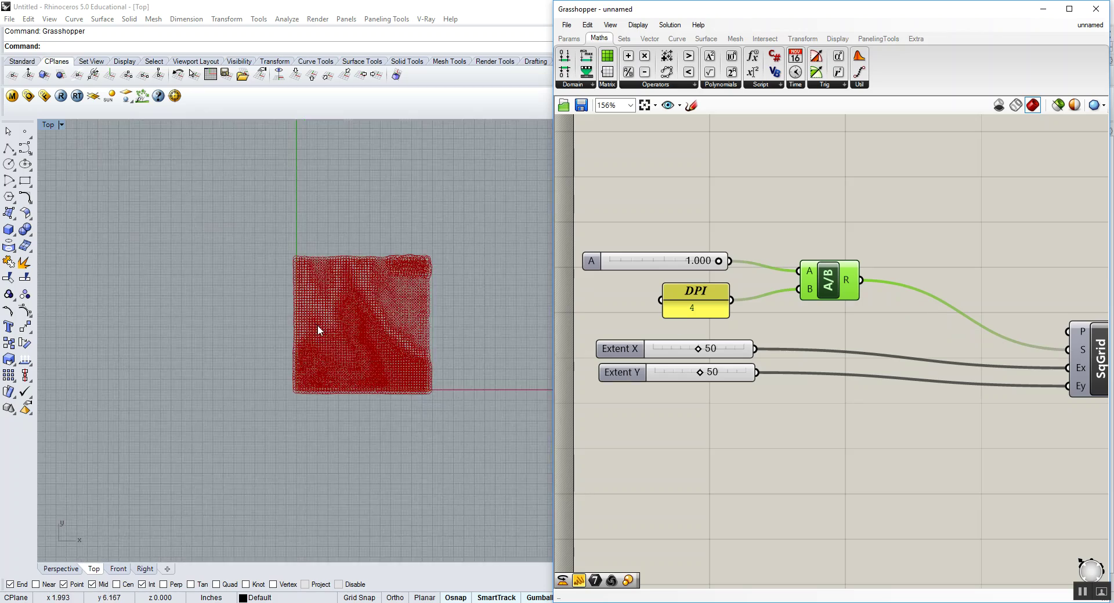
pyautogui.scroll(-2, 261, 318)
pyautogui.scroll(2, 264, 308)
pyautogui.scroll(-3, 264, 307)
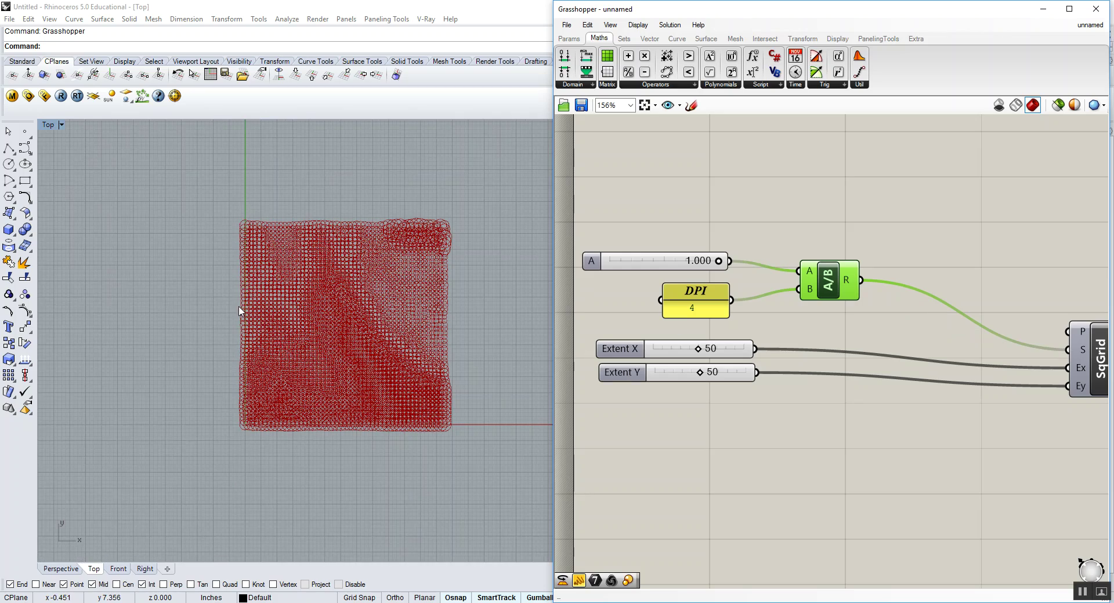
pyautogui.scroll(3, 388, 308)
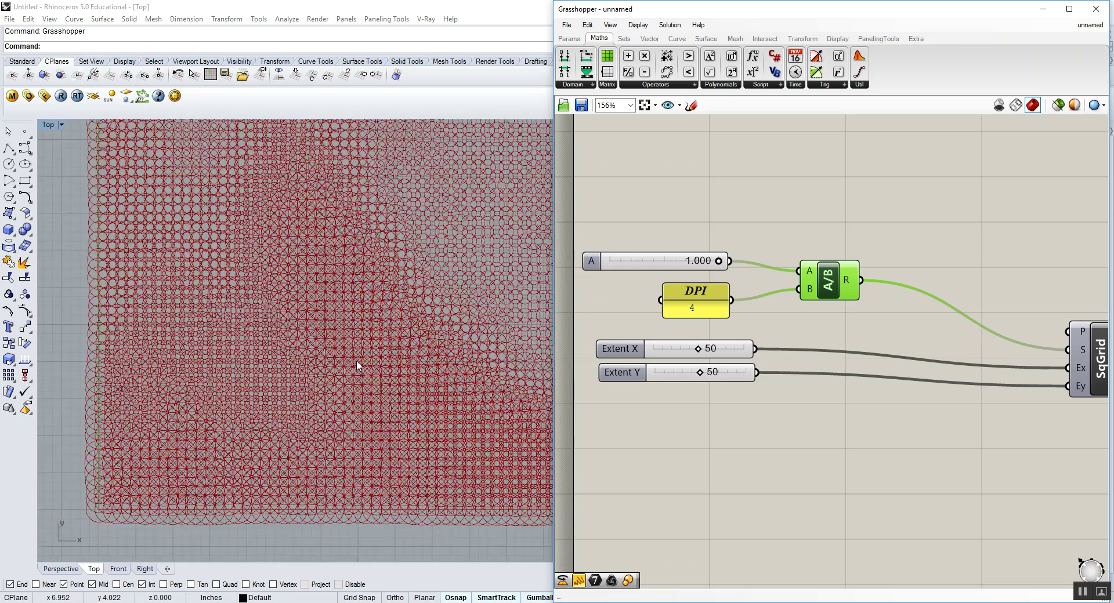
pyautogui.scroll(-3, 355, 367)
# - Nudge the Division component left and select the Size and Extent X/Y sliders
pyautogui.moveTo(666, 272); pyautogui.dragTo(665, 277)
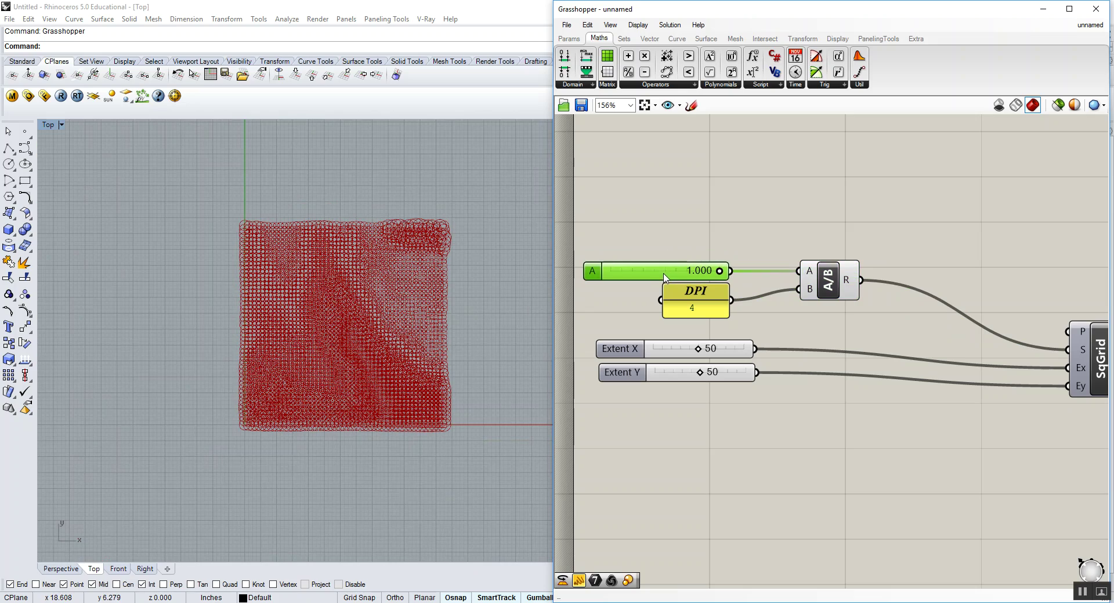
pyautogui.scroll(-4, 748, 357)
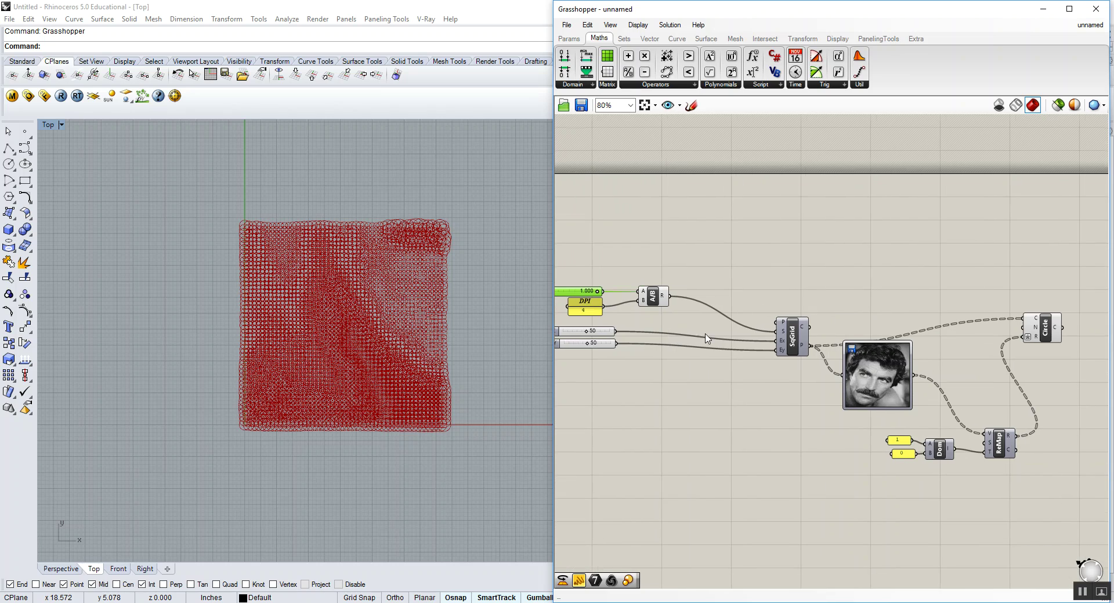
pyautogui.scroll(4, 618, 323)
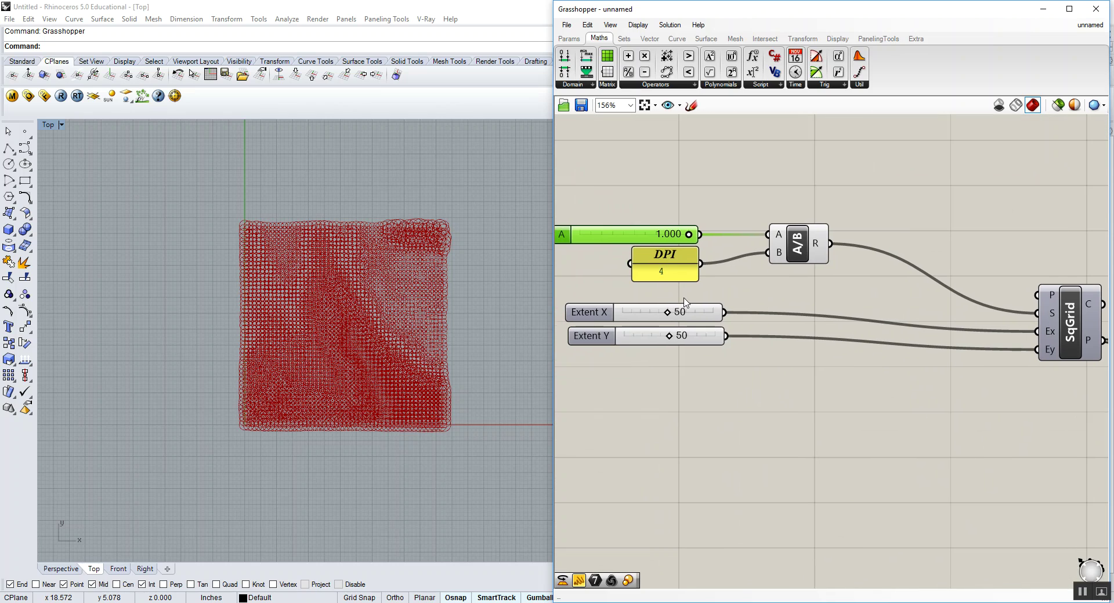
pyautogui.scroll(3, 410, 324)
pyautogui.scroll(-3, 144, 286)
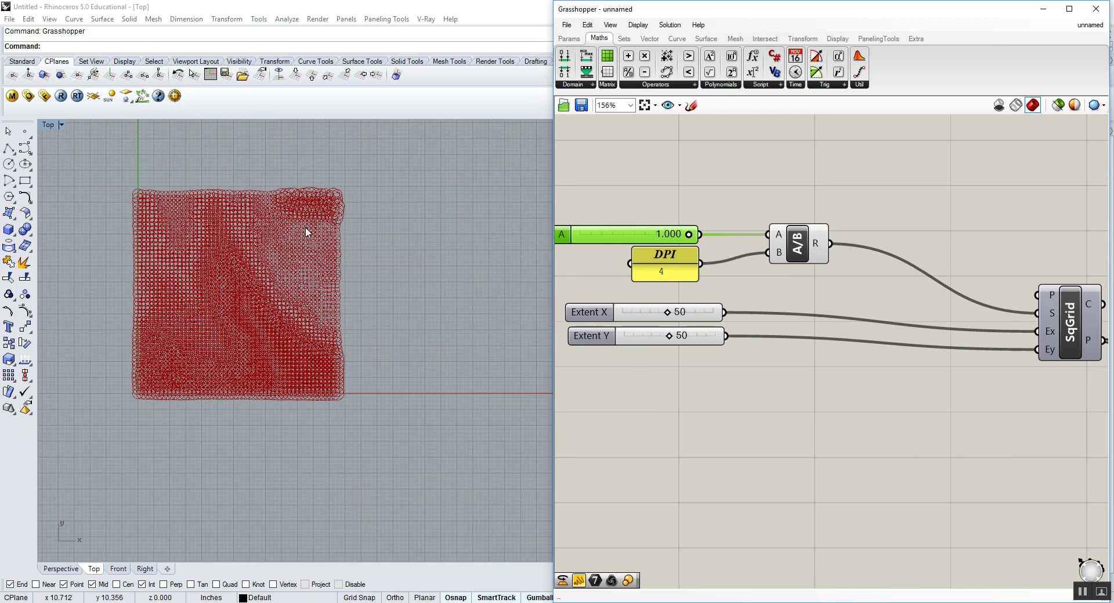
pyautogui.scroll(-3, 132, 307)
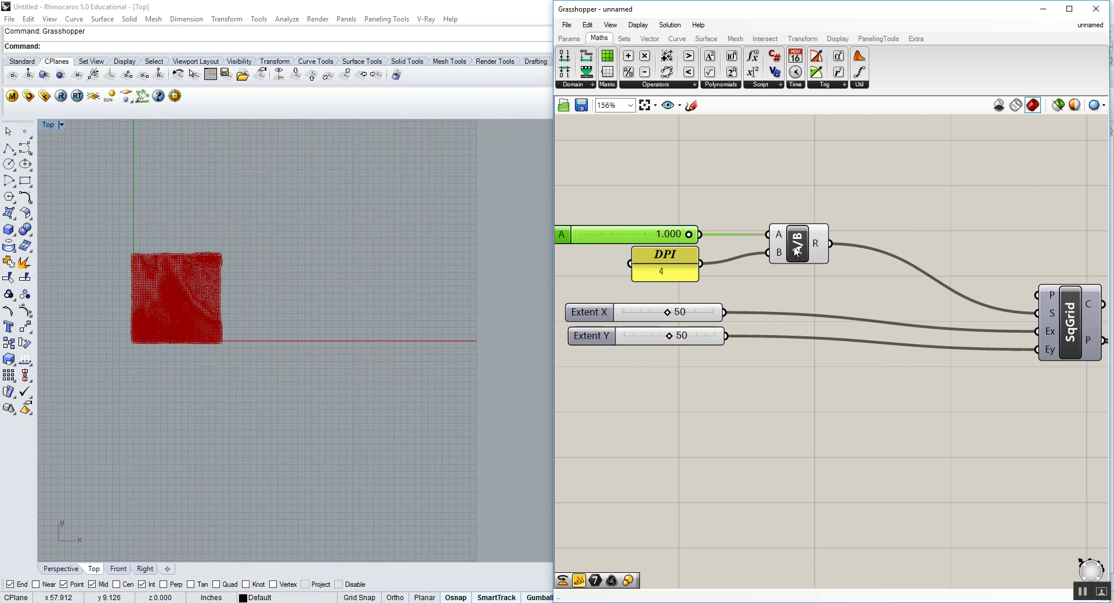
pyautogui.moveTo(797, 250)
pyautogui.mouseDown()
pyautogui.moveTo(777, 252)
pyautogui.moveTo(789, 253)
pyautogui.mouseUp()
pyautogui.click(704, 310)
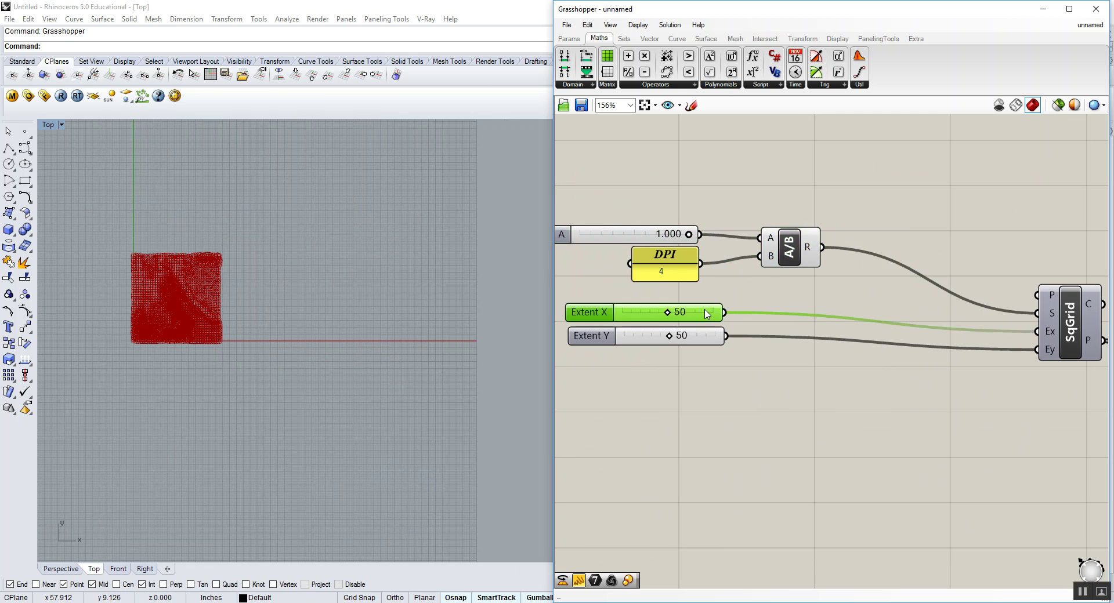
pyautogui.scroll(-2, 704, 308)
pyautogui.click(704, 329)
pyautogui.click(718, 350)
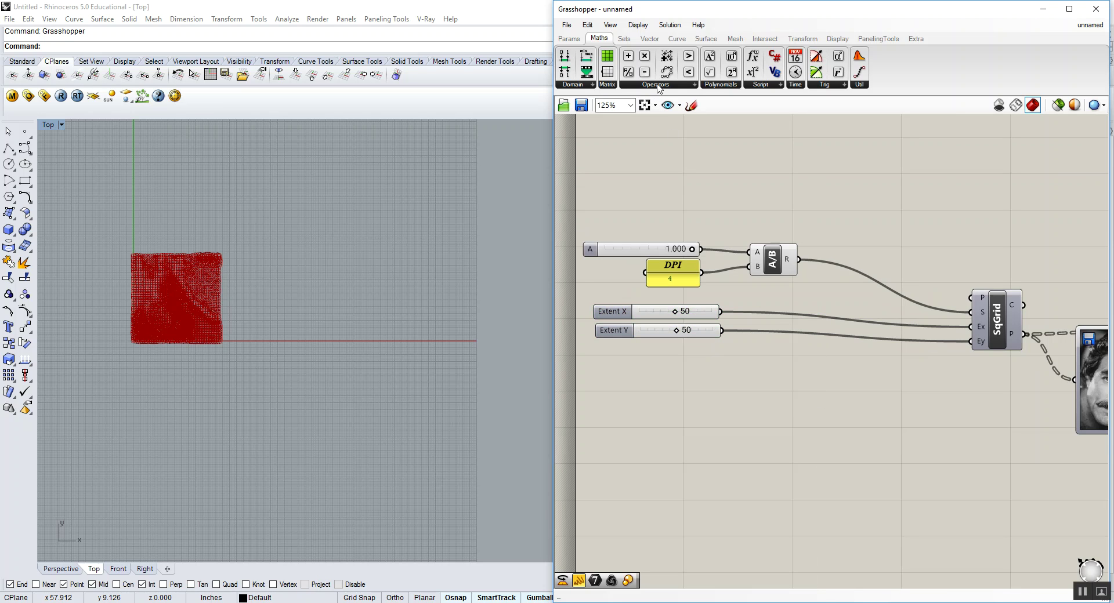
# - Add Multiplication components multiplying DPI by the 50 extent sliders to drive SqGrid's Ex and Ey
pyautogui.moveTo(644, 56); pyautogui.dragTo(773, 299)
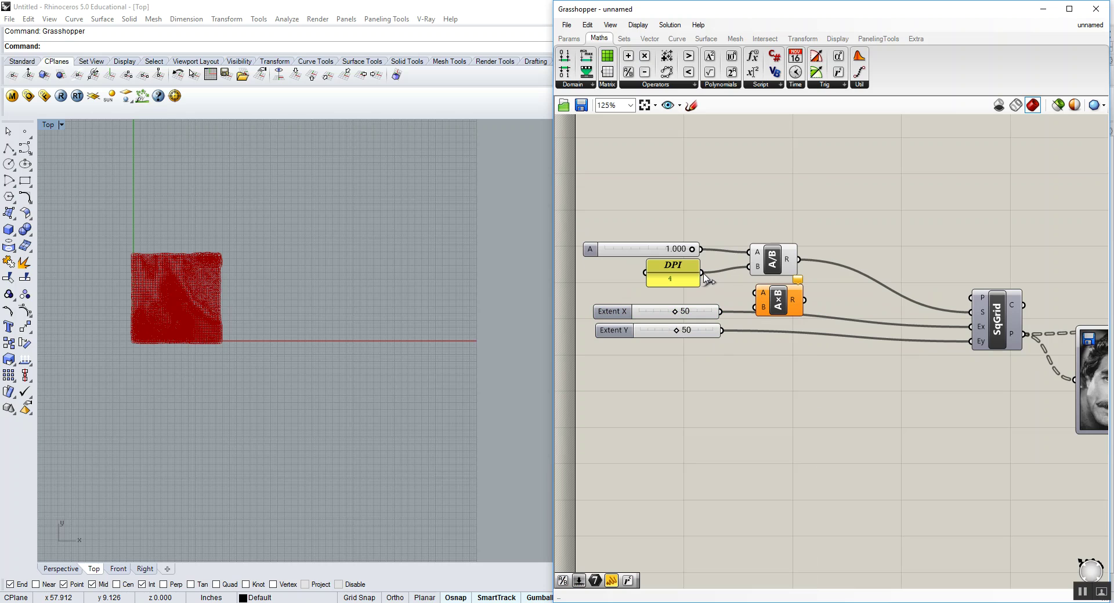
pyautogui.moveTo(703, 274); pyautogui.dragTo(962, 328)
pyautogui.click(772, 301)
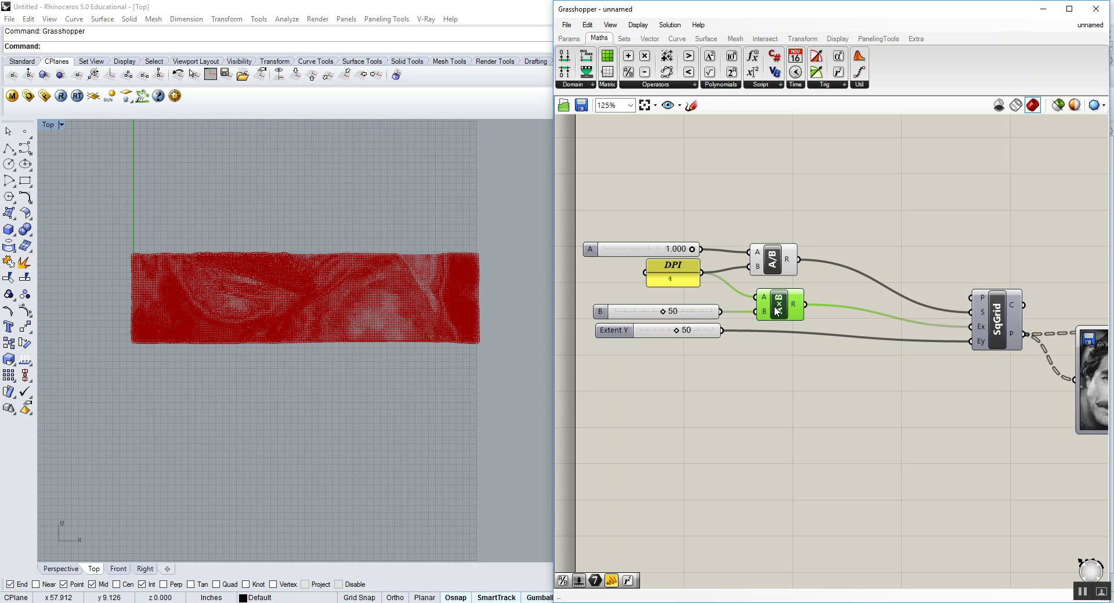
pyautogui.moveTo(699, 316); pyautogui.dragTo(701, 315)
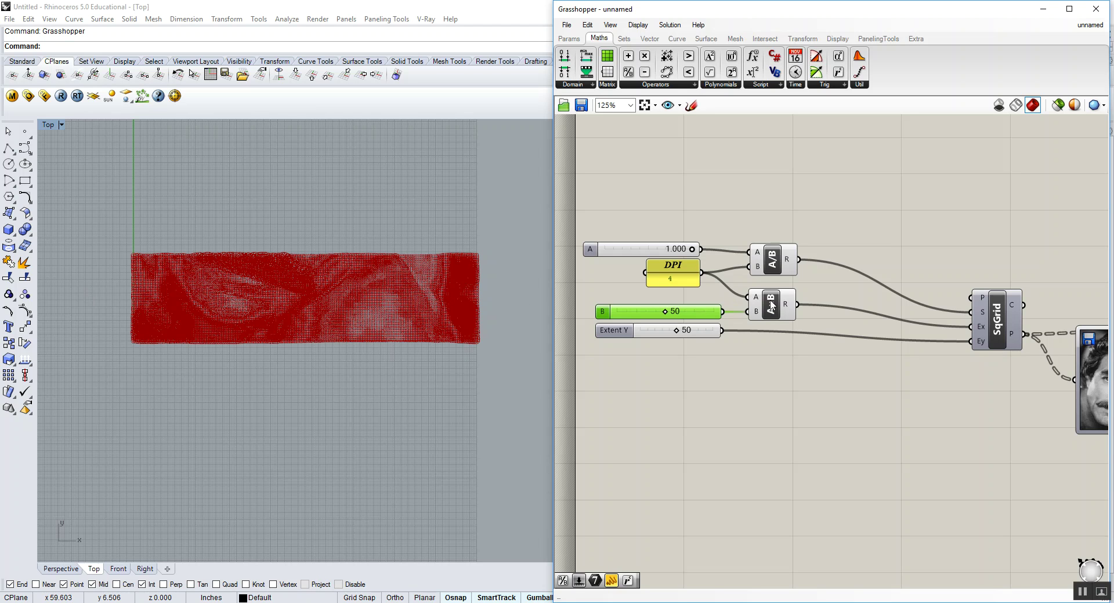
pyautogui.moveTo(771, 305); pyautogui.dragTo(964, 344)
pyautogui.moveTo(662, 336); pyautogui.dragTo(721, 372, button='right')
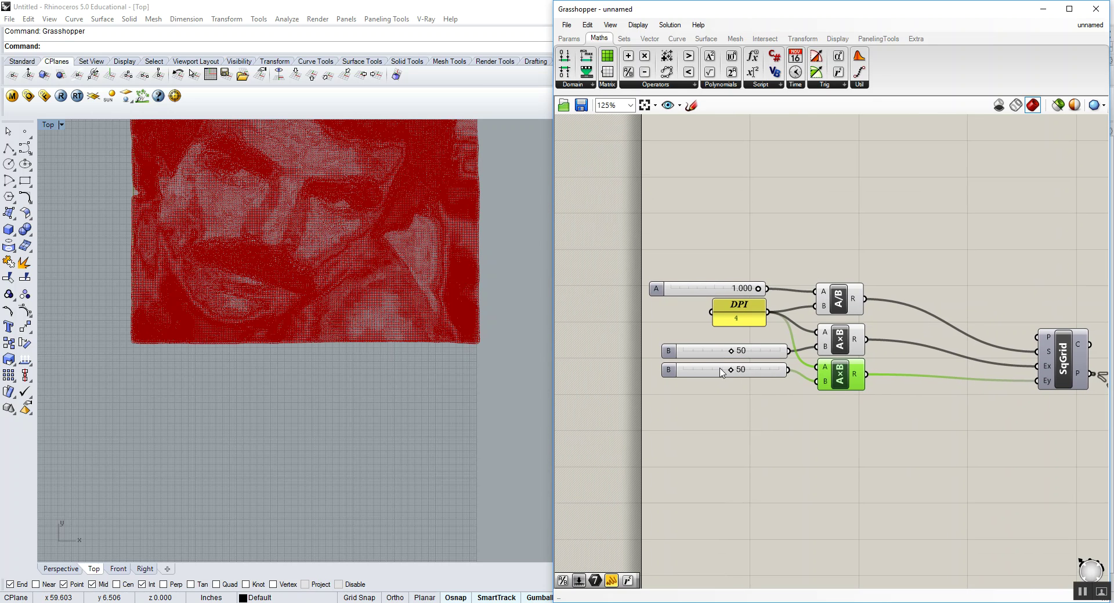
# - Rename the size slider CellSize, the width slider ImageWidth (in) and the height slider ImageHeight (in)
pyautogui.rightClick(679, 294)
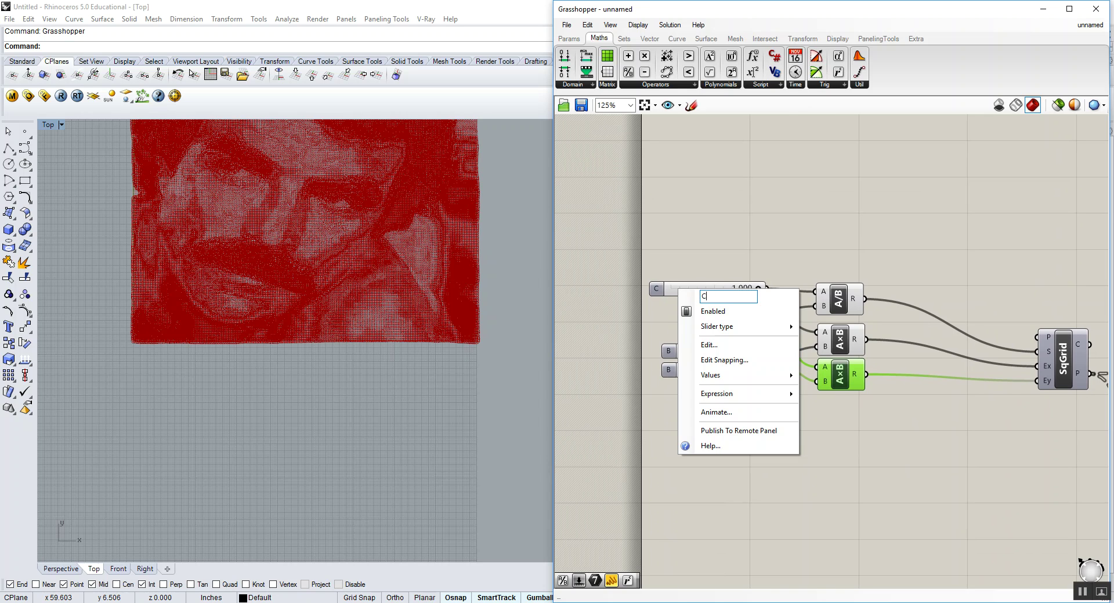
pyautogui.write('CellSize')
pyautogui.click(751, 262)
pyautogui.rightClick(677, 352)
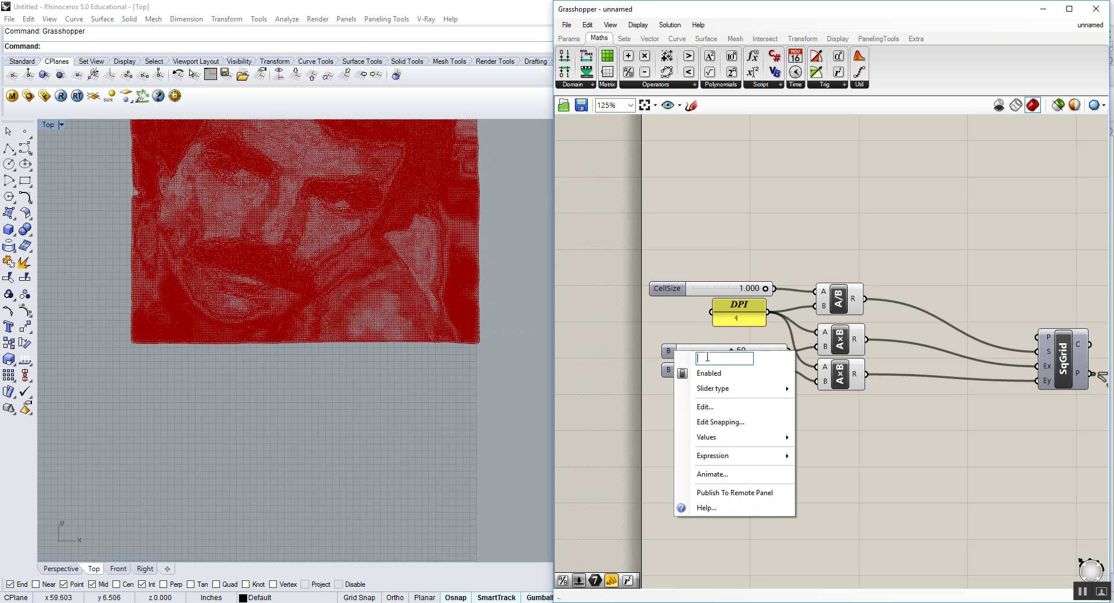
pyautogui.write('ImageWidth')
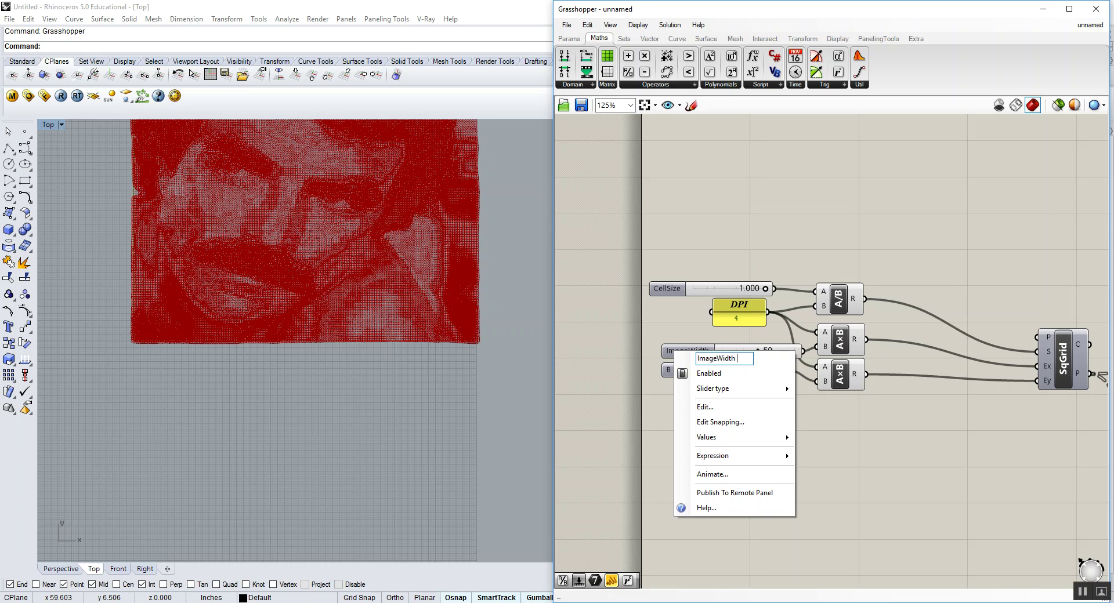
pyautogui.write(' (in')
pyautogui.click(709, 257)
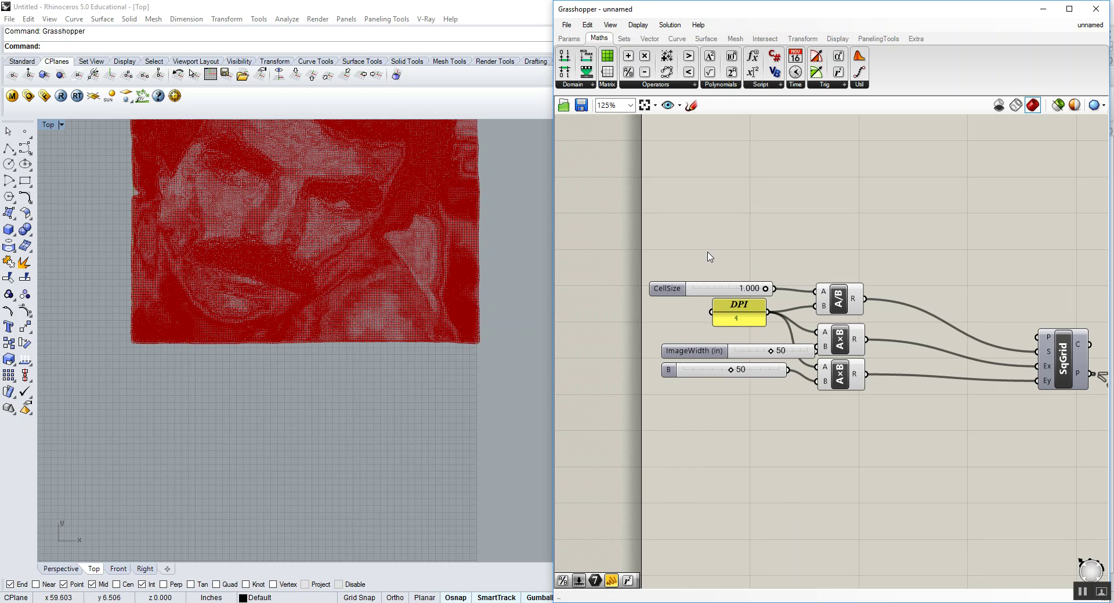
pyautogui.rightClick(719, 369)
pyautogui.write('Im')
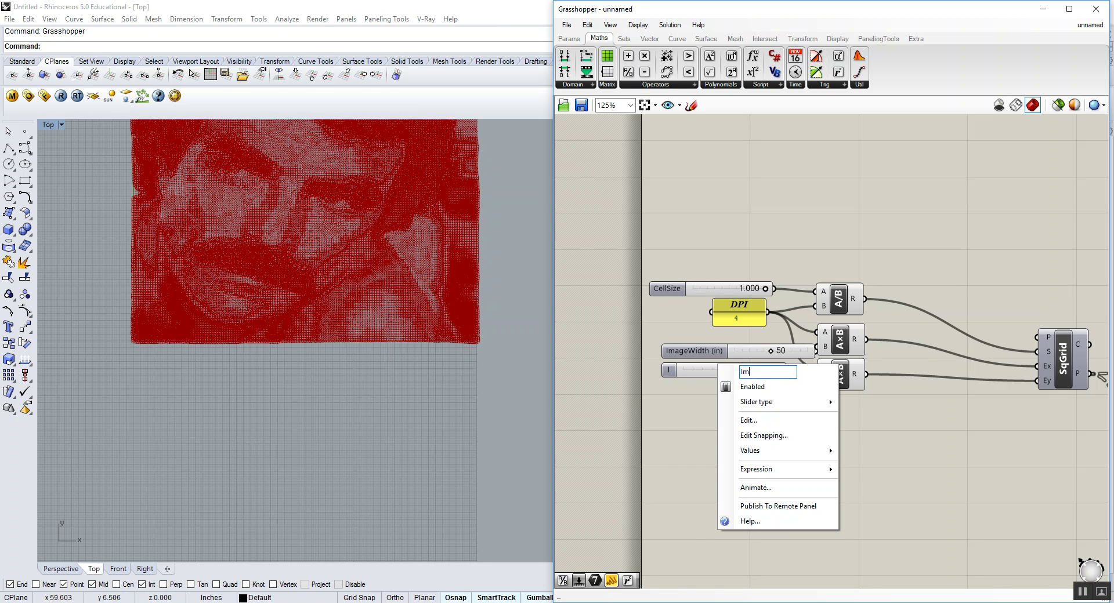
pyautogui.write('ageHeight (in')
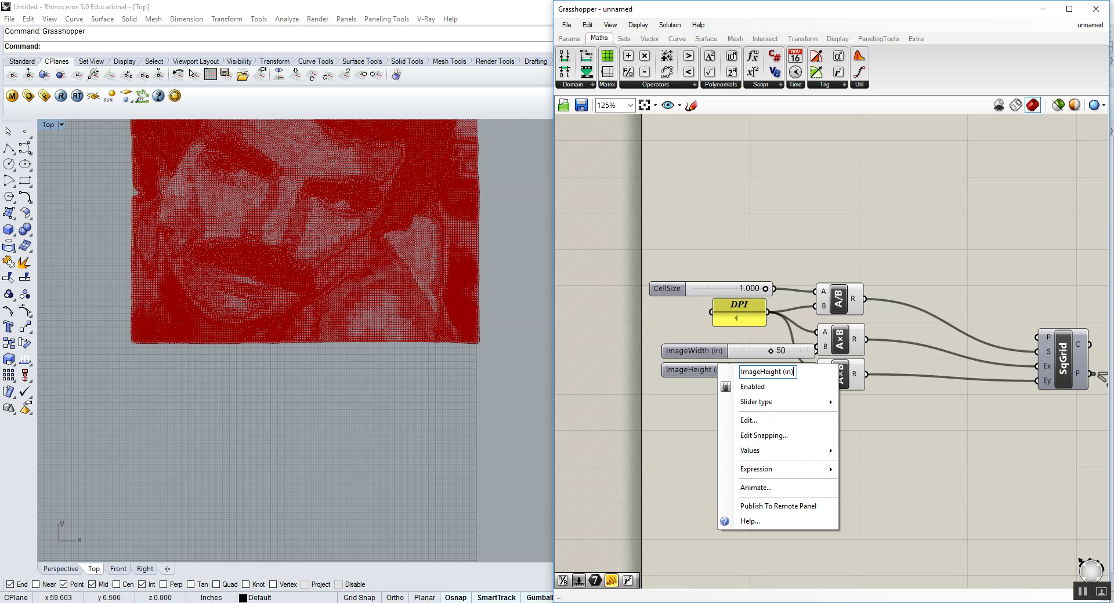
pyautogui.press('Return')
pyautogui.moveTo(870, 215); pyautogui.dragTo(901, 340)
# - Bring the image, Circle and ReMap components into view and select the Circle and division components
pyautogui.scroll(5, 324, 278)
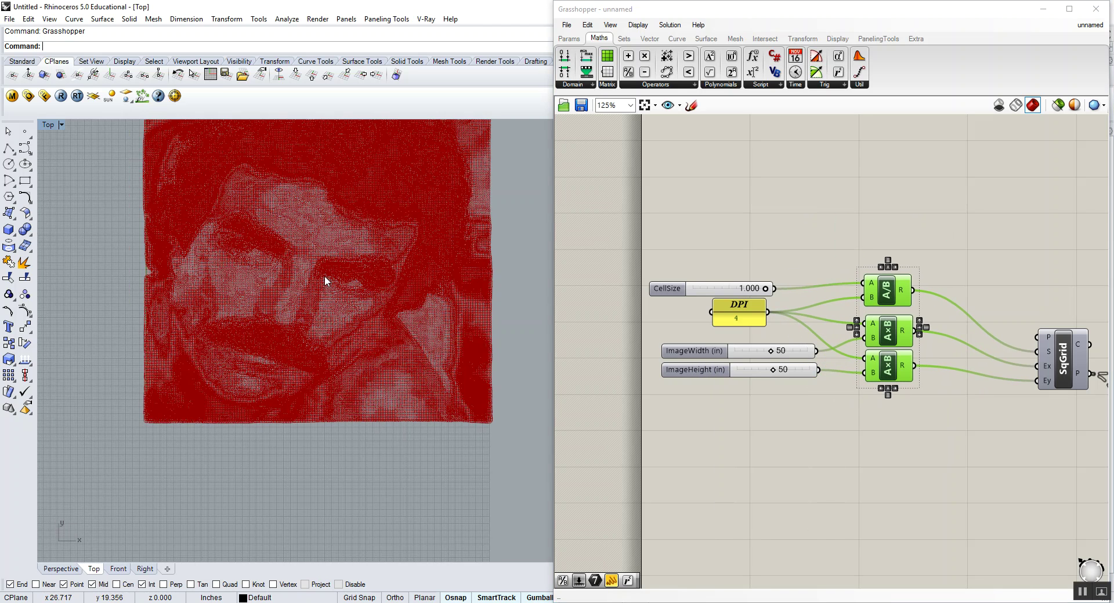
pyautogui.scroll(2, 302, 273)
pyautogui.scroll(-4, 288, 278)
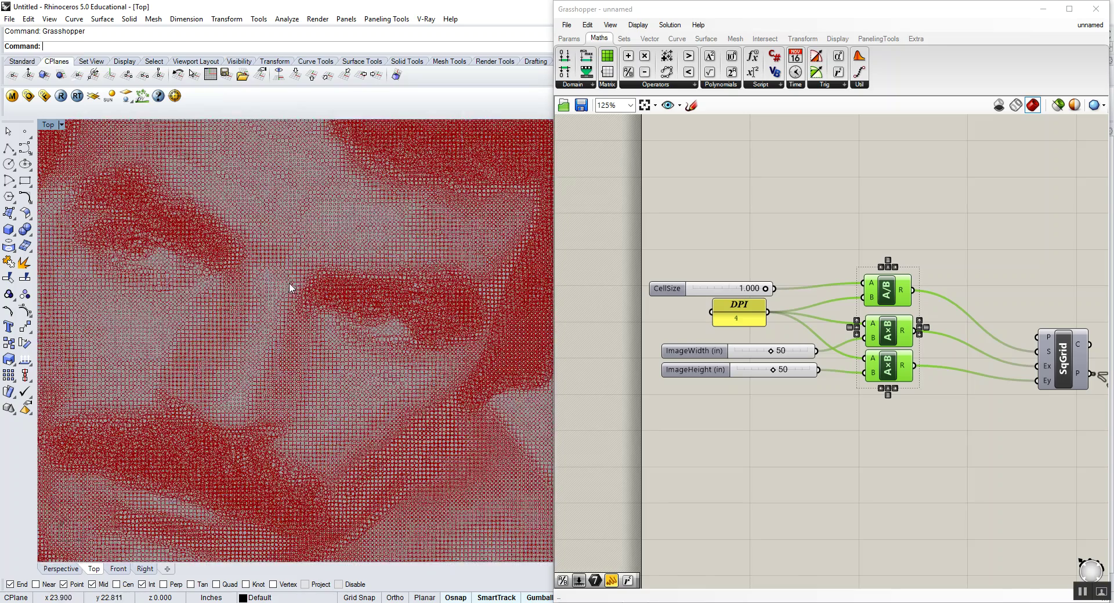
pyautogui.scroll(5, 295, 296)
pyautogui.scroll(3, 299, 302)
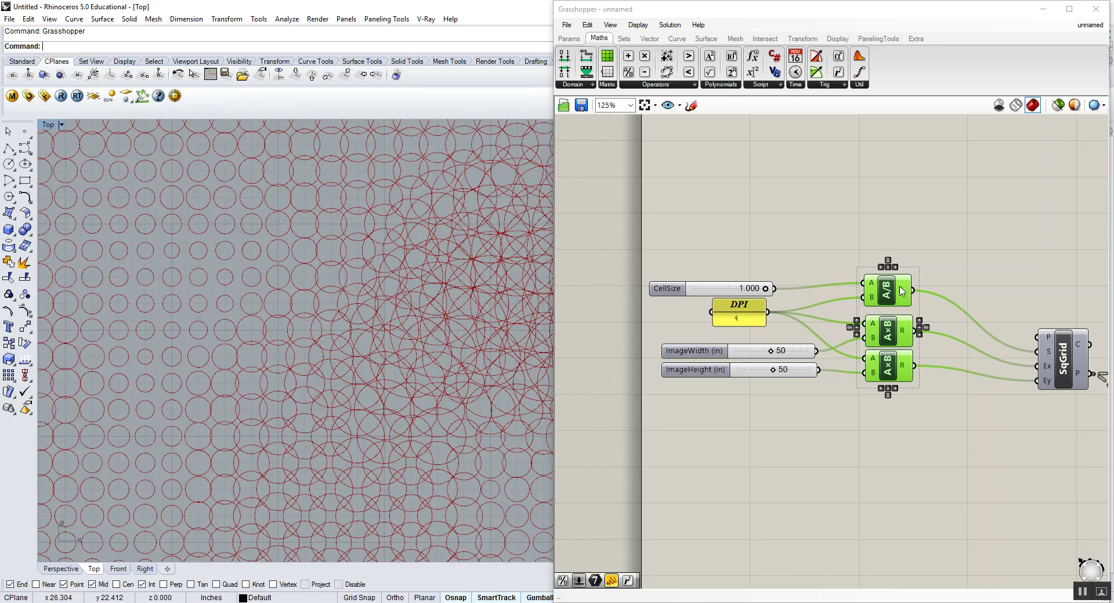
pyautogui.moveTo(902, 292)
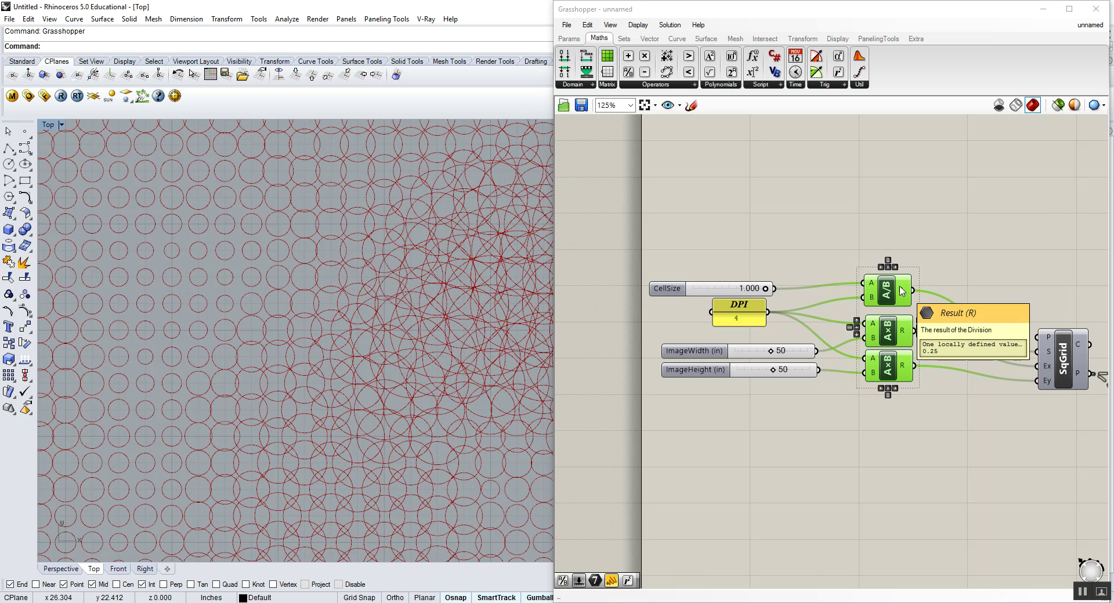
pyautogui.scroll(-3, 903, 291)
pyautogui.moveTo(902, 291); pyautogui.dragTo(812, 301, button='right')
pyautogui.scroll(-2, 870, 325)
pyautogui.scroll(5, 991, 328)
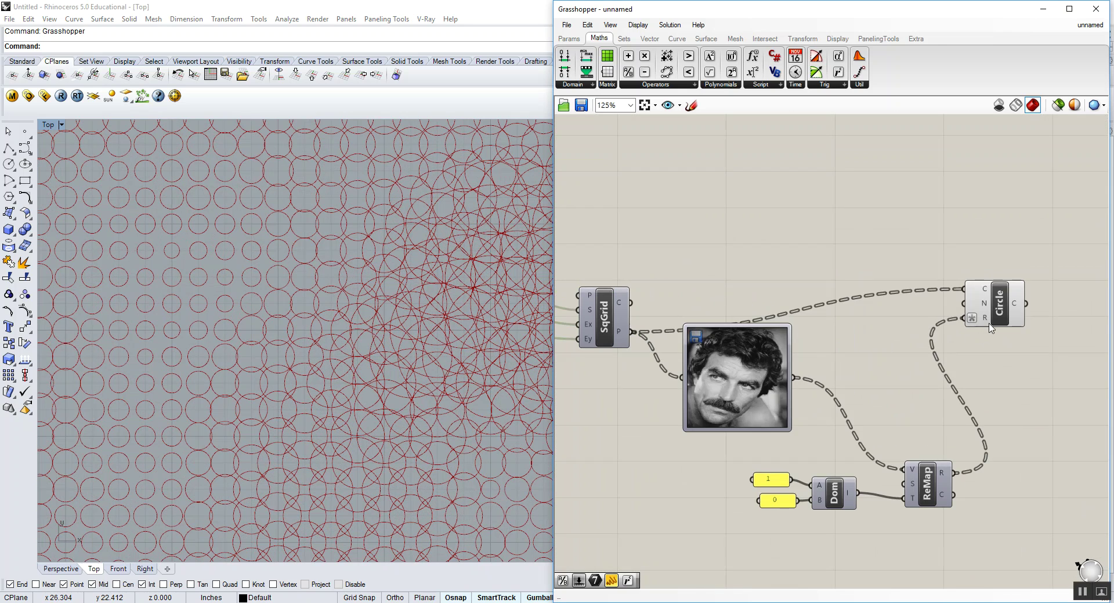
pyautogui.click(991, 329)
pyautogui.scroll(-3, 993, 325)
pyautogui.moveTo(1002, 326)
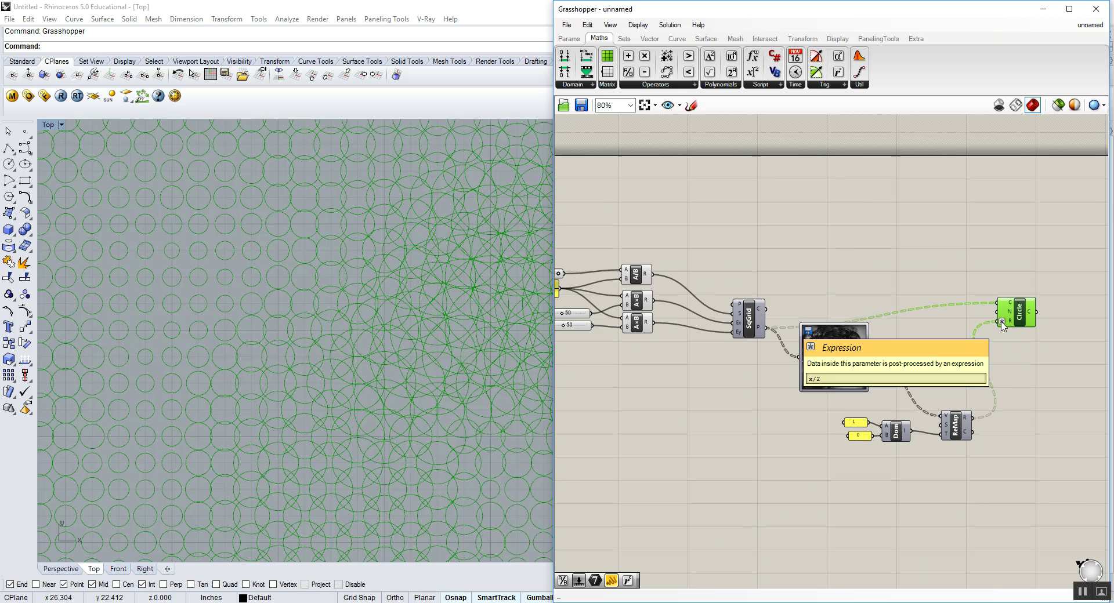
pyautogui.click(636, 274)
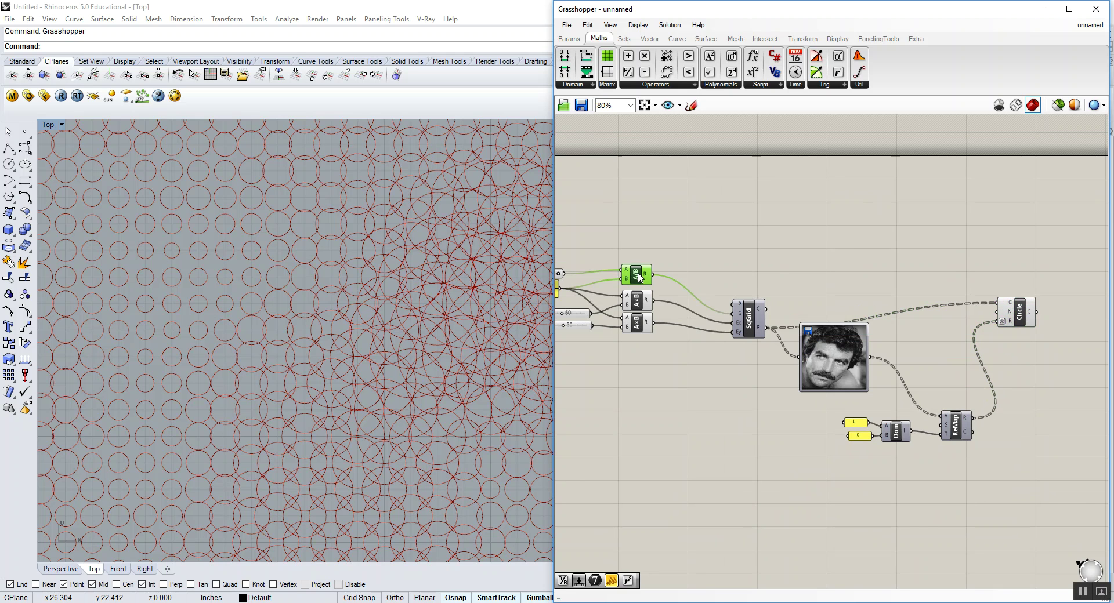
pyautogui.scroll(-3, 754, 302)
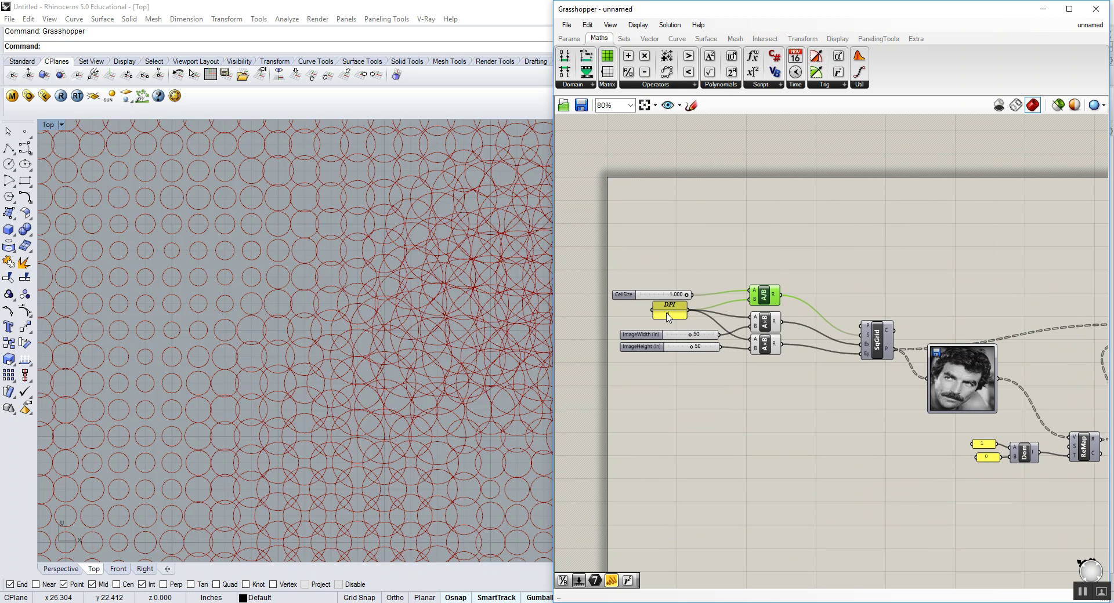
pyautogui.scroll(8, 991, 341)
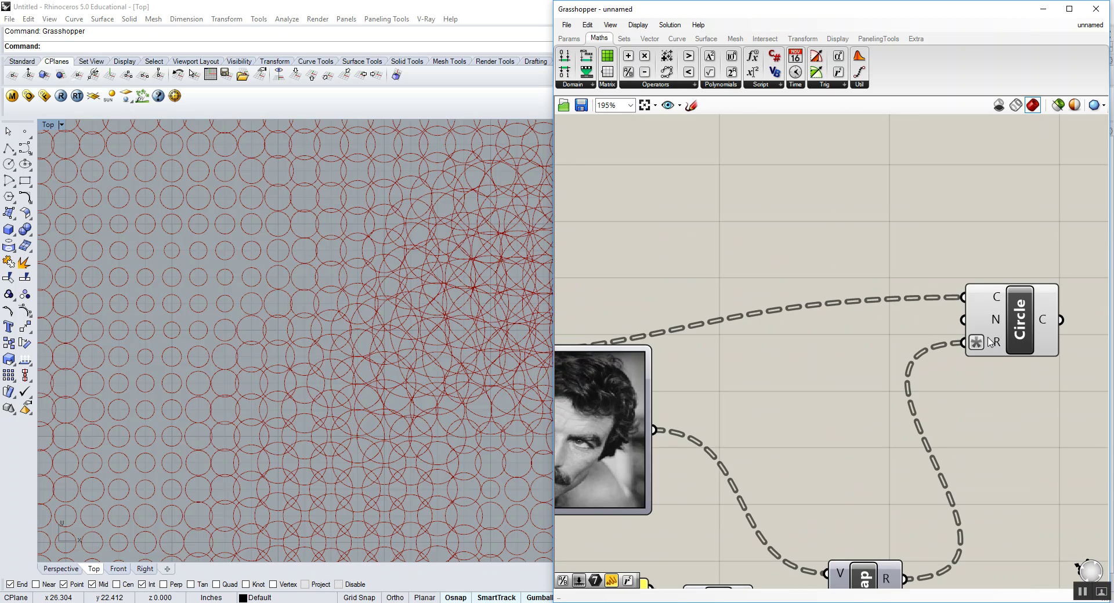
pyautogui.scroll(-3, 995, 346)
# - Set the Circle's R input expression to x/8 so the radii shrink to an eighth
pyautogui.rightClick(986, 343)
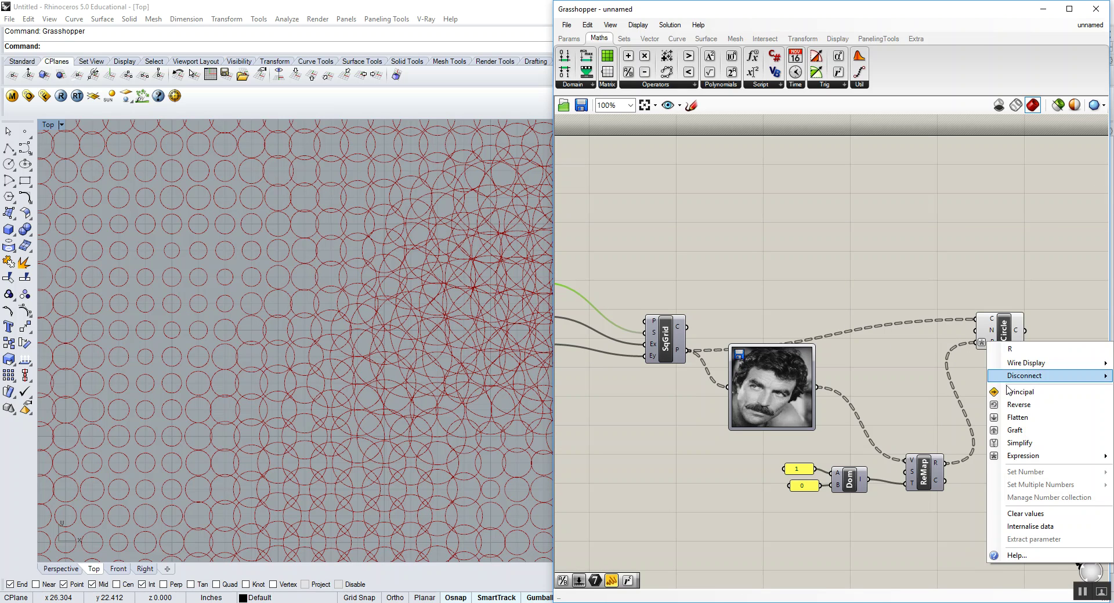
pyautogui.moveTo(1014, 458)
pyautogui.click(868, 471)
pyautogui.write('x/2')
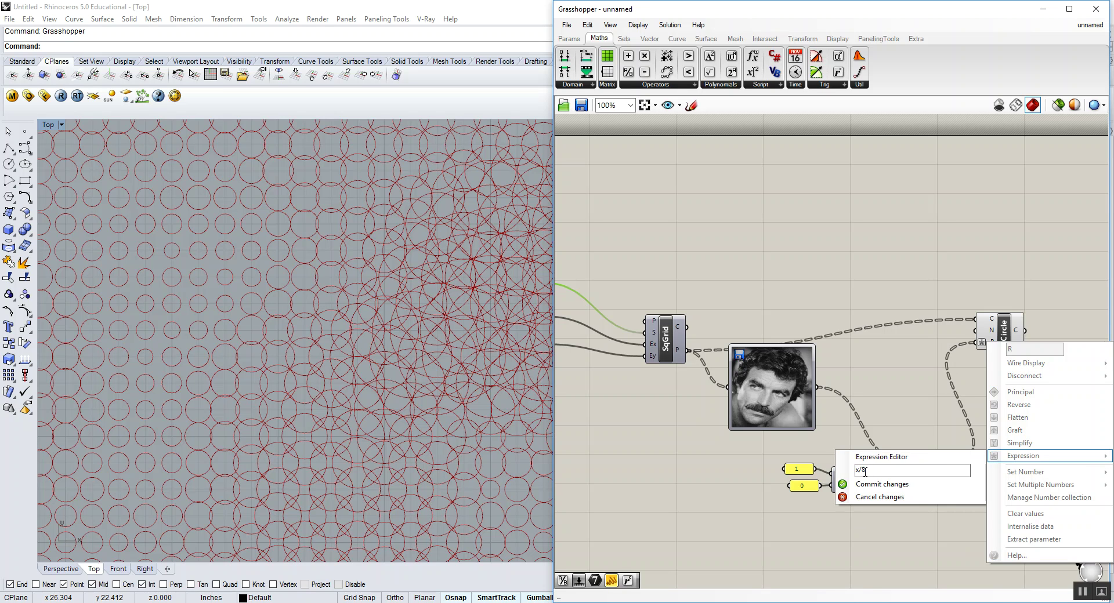
pyautogui.click(879, 484)
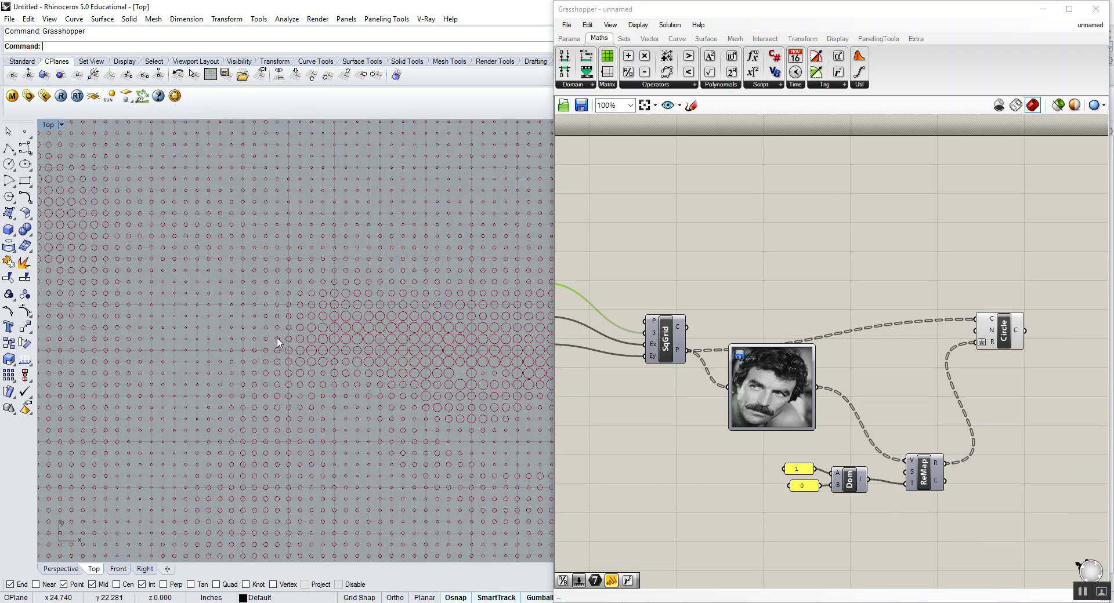
# - Pan to the sliders, division components and DPI panel, then reopen the radius input options
pyautogui.scroll(-6, 277, 342)
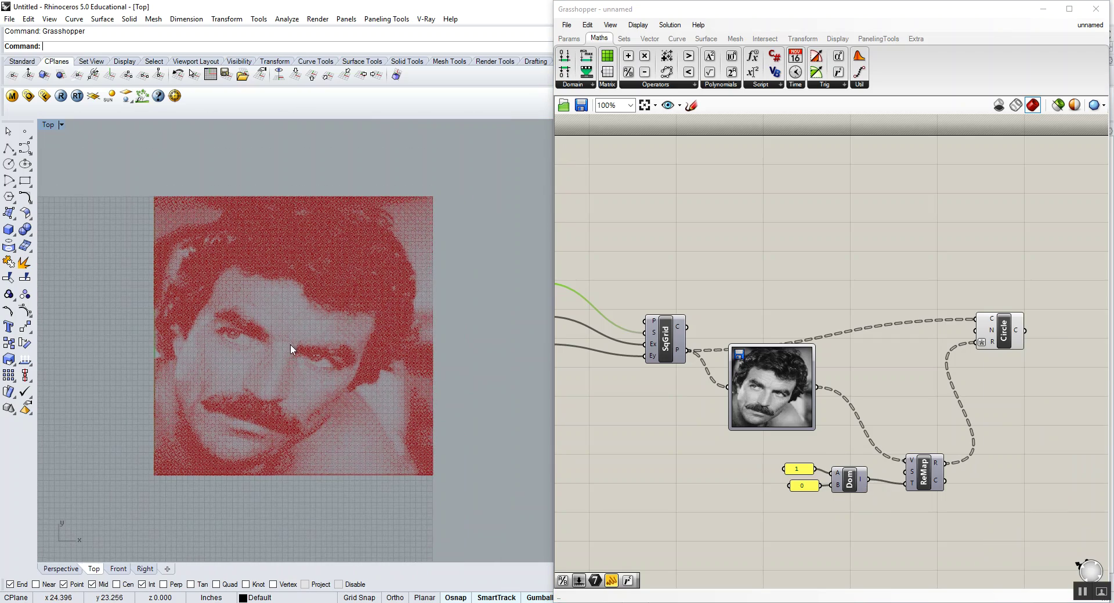
pyautogui.moveTo(607, 409); pyautogui.dragTo(752, 403, button='right')
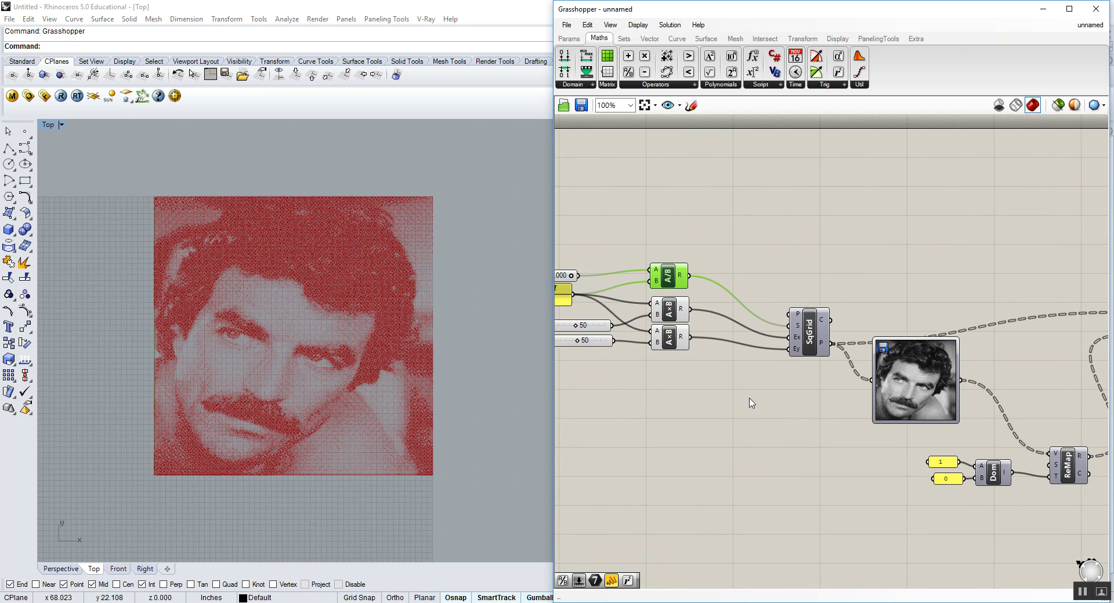
pyautogui.moveTo(706, 330); pyautogui.dragTo(757, 326, button='right')
pyautogui.scroll(-2, 638, 302)
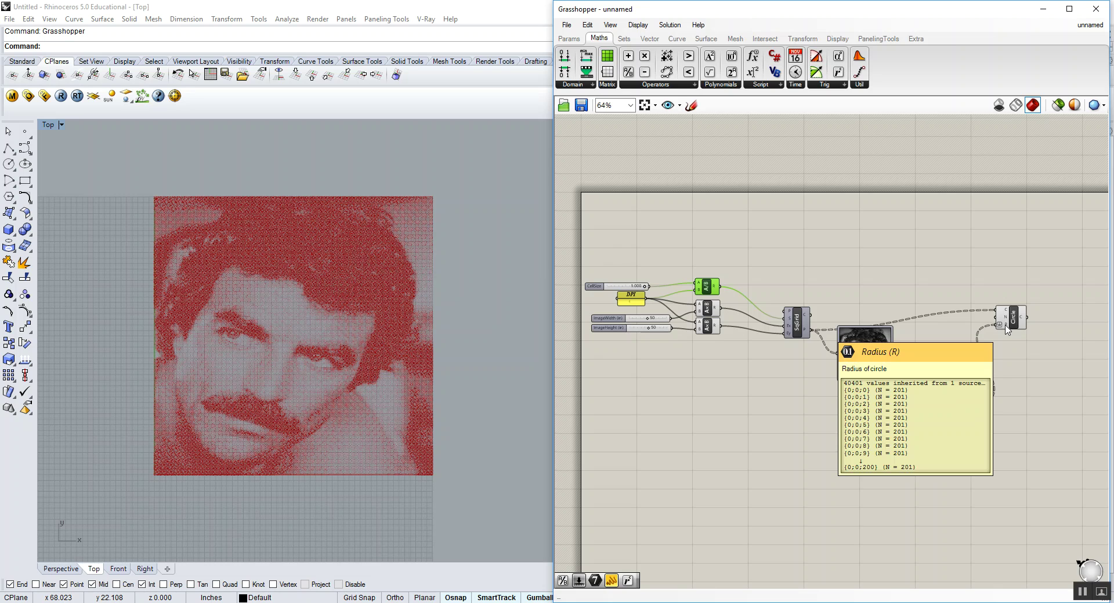
pyautogui.scroll(5, 1007, 330)
pyautogui.scroll(-2, 993, 302)
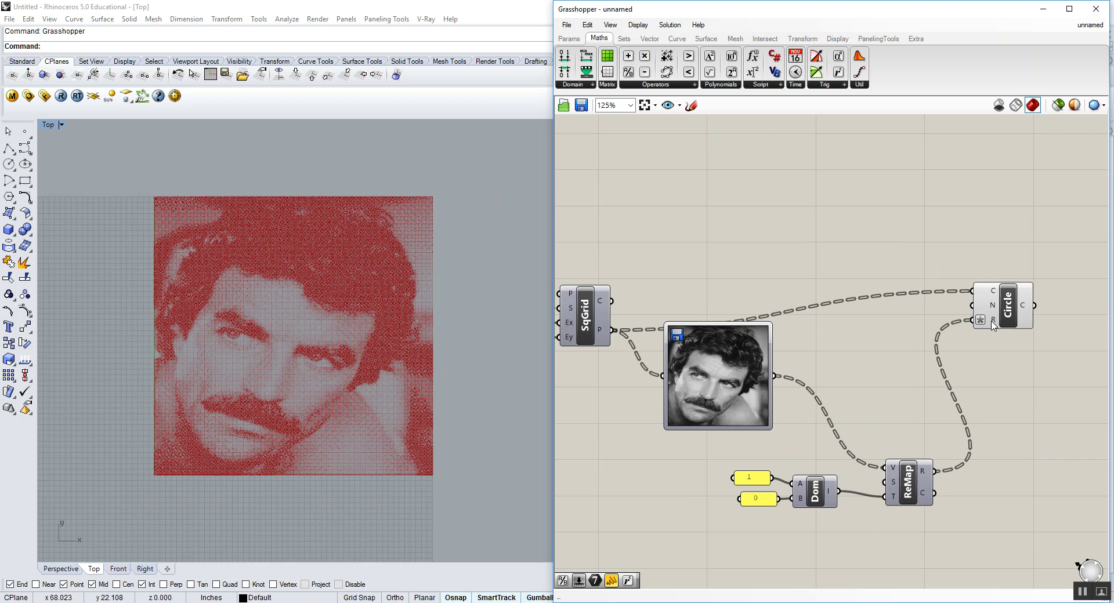
pyautogui.rightClick(993, 325)
# - Change the Circle's R input expression from x/8 to x/4
pyautogui.moveTo(1022, 435)
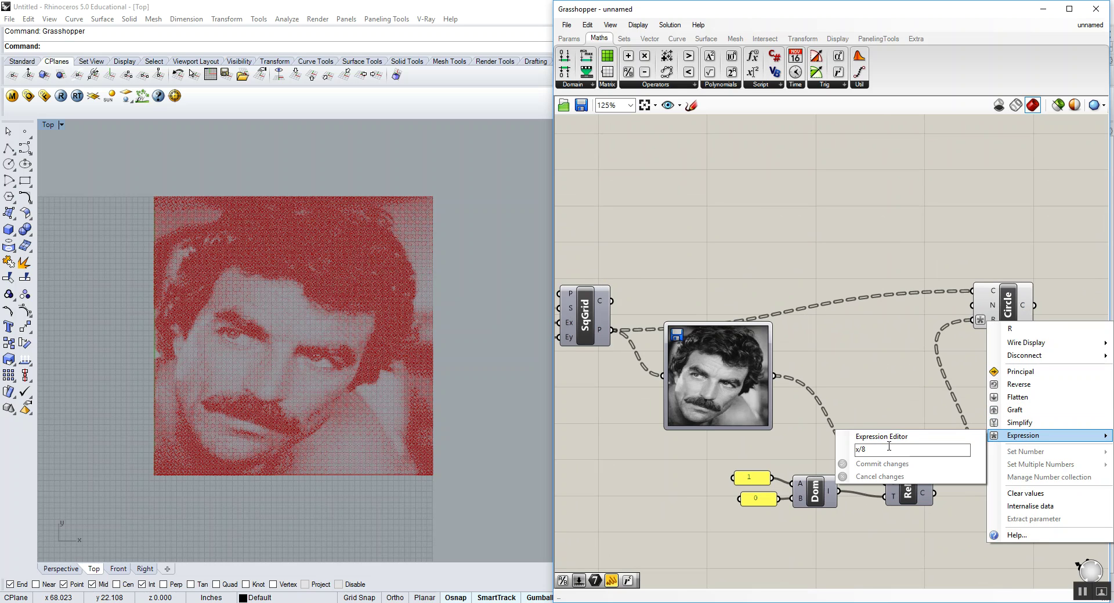
pyautogui.moveTo(889, 447); pyautogui.dragTo(819, 453)
pyautogui.write('x/4')
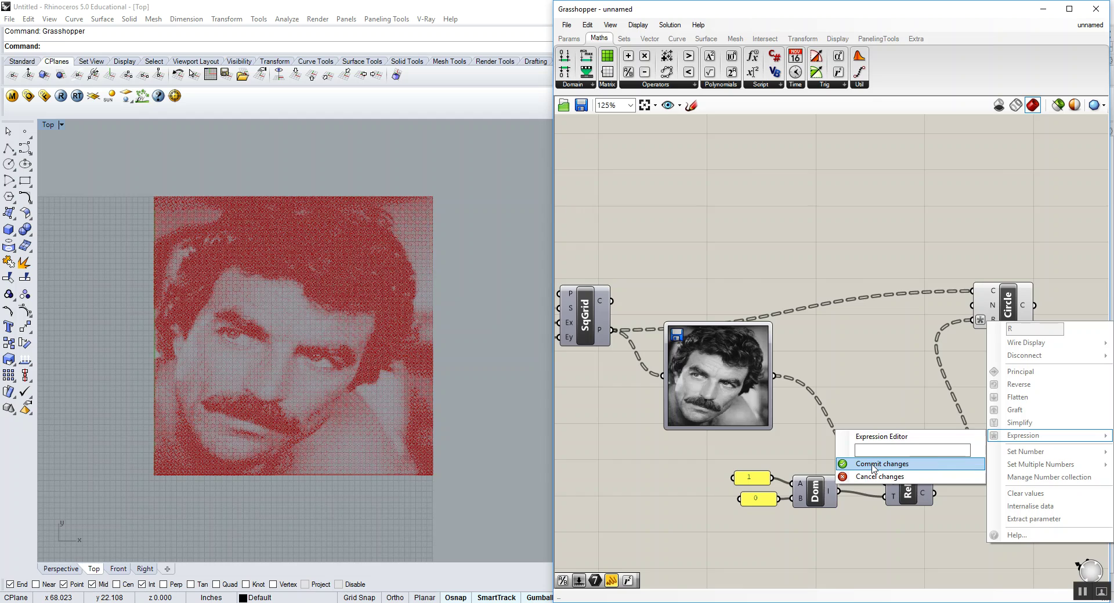
pyautogui.click(879, 464)
# - Move the Circle component right and place an Expression component from Maths > Script
pyautogui.scroll(-4, 961, 351)
pyautogui.moveTo(988, 331); pyautogui.dragTo(1027, 333)
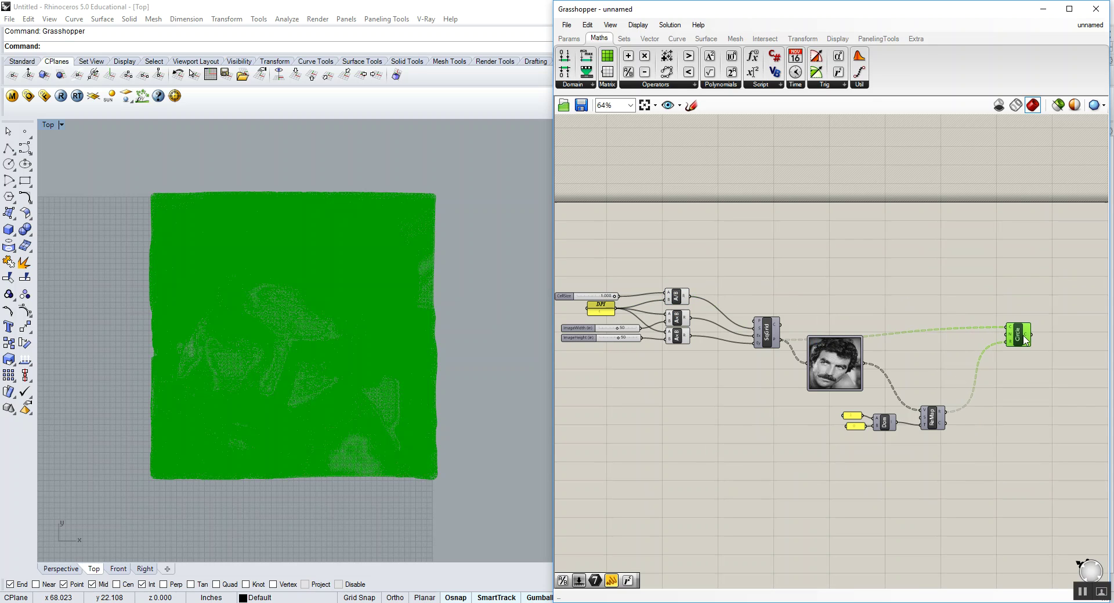
pyautogui.click(946, 339)
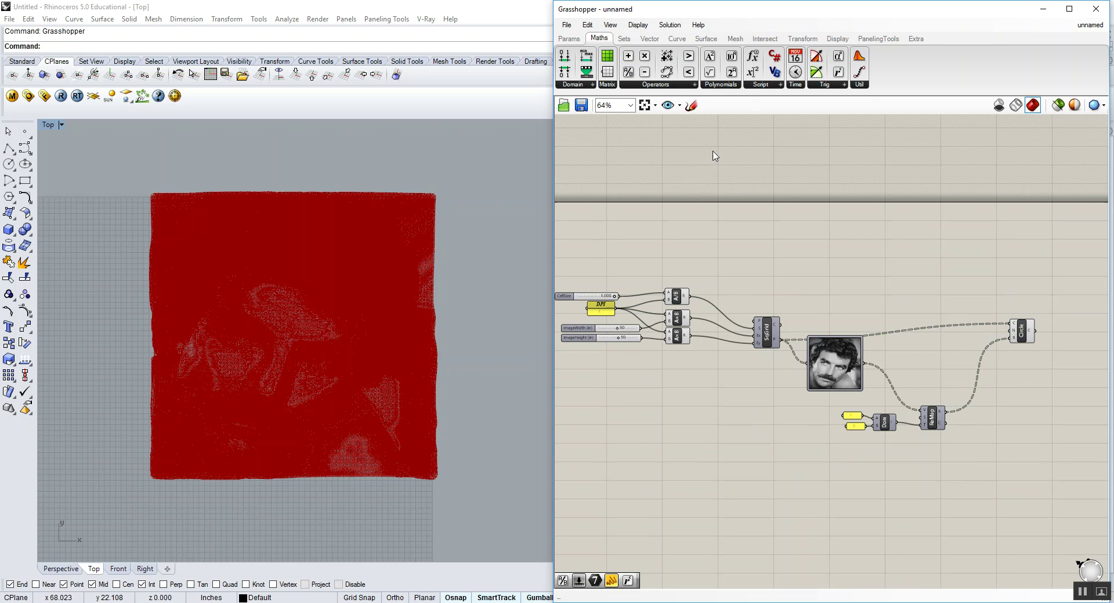
pyautogui.click(707, 86)
pyautogui.click(670, 86)
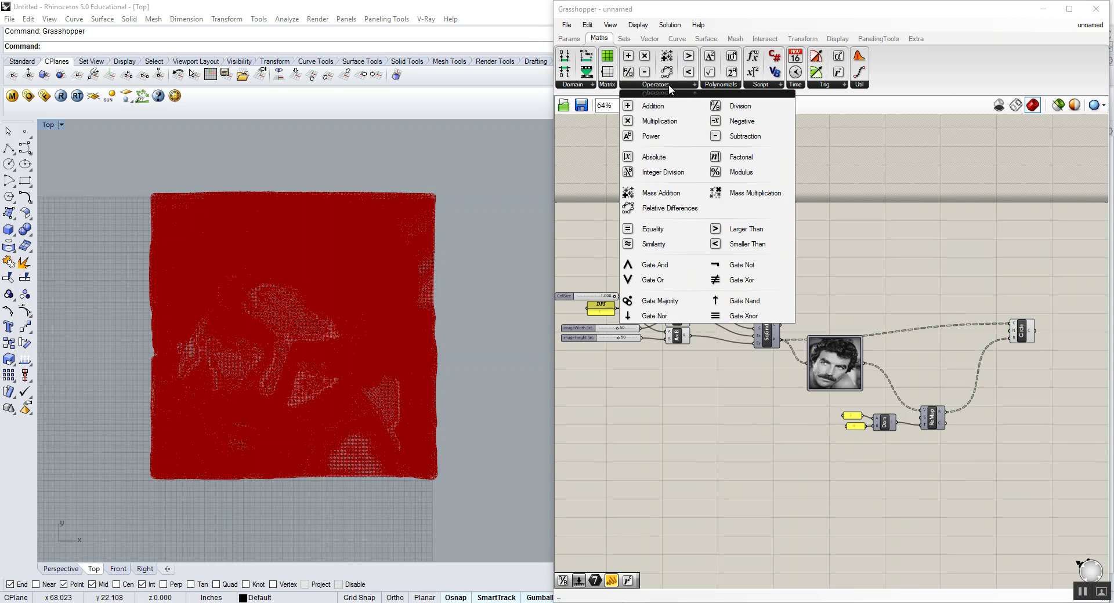
pyautogui.click(771, 86)
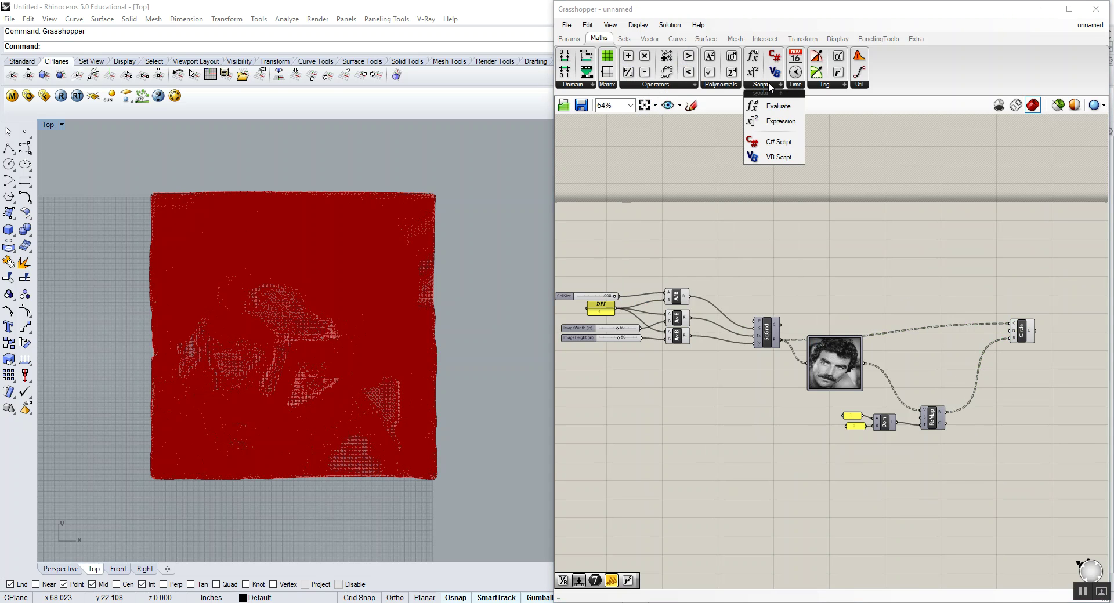
pyautogui.moveTo(780, 122); pyautogui.dragTo(955, 380)
# - Wire the ReMap result into the Expression's y input and DPI into x
pyautogui.scroll(3, 957, 328)
pyautogui.scroll(-2, 954, 375)
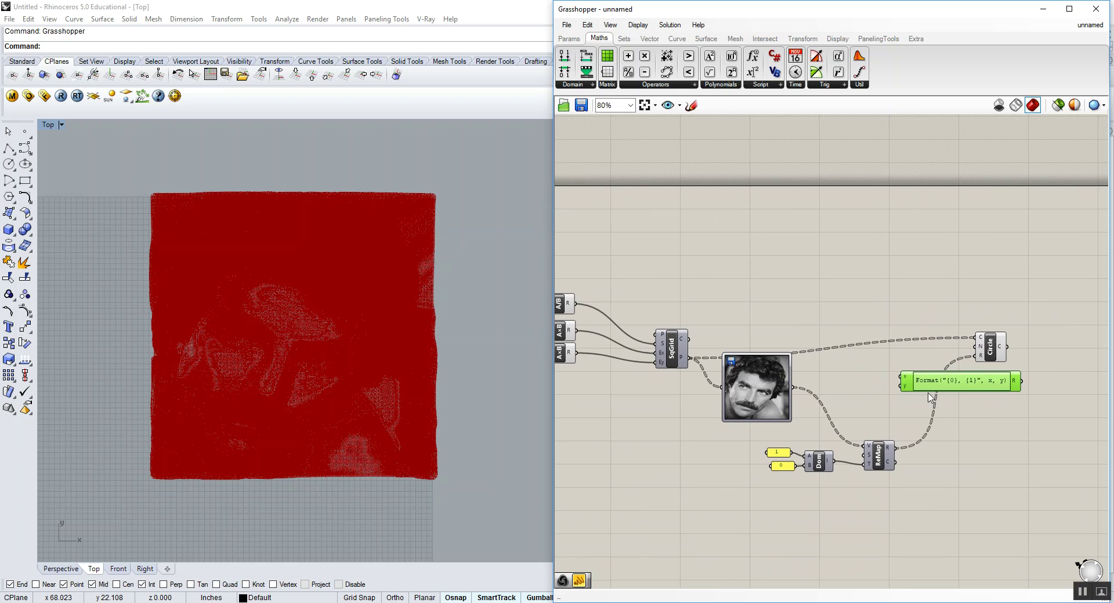
pyautogui.moveTo(895, 448); pyautogui.dragTo(903, 388)
pyautogui.moveTo(628, 355); pyautogui.dragTo(720, 342, button='right')
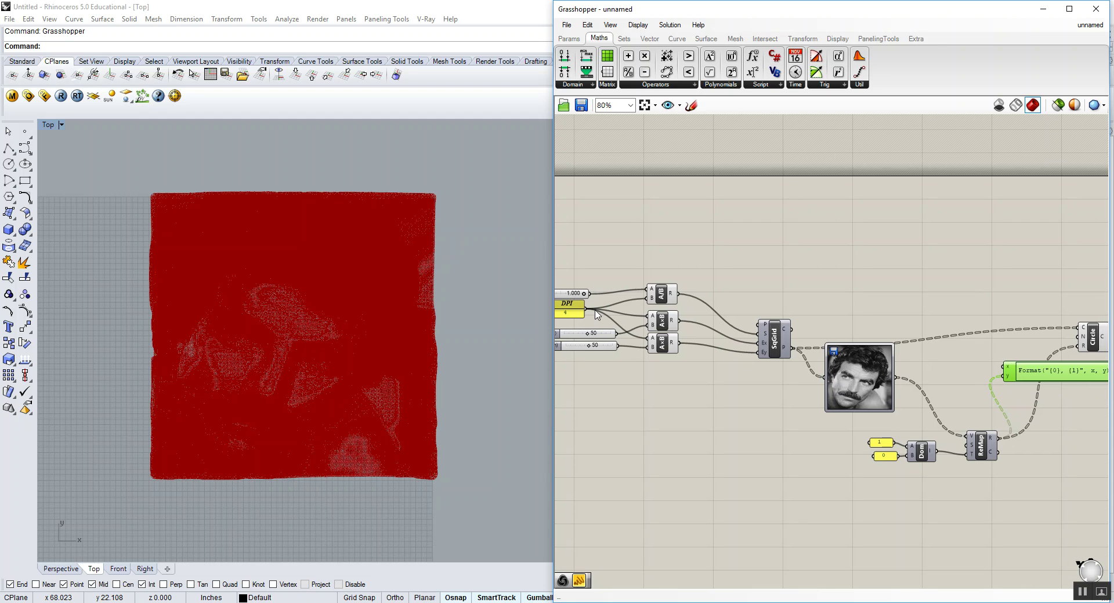
pyautogui.moveTo(587, 310); pyautogui.dragTo(1011, 375)
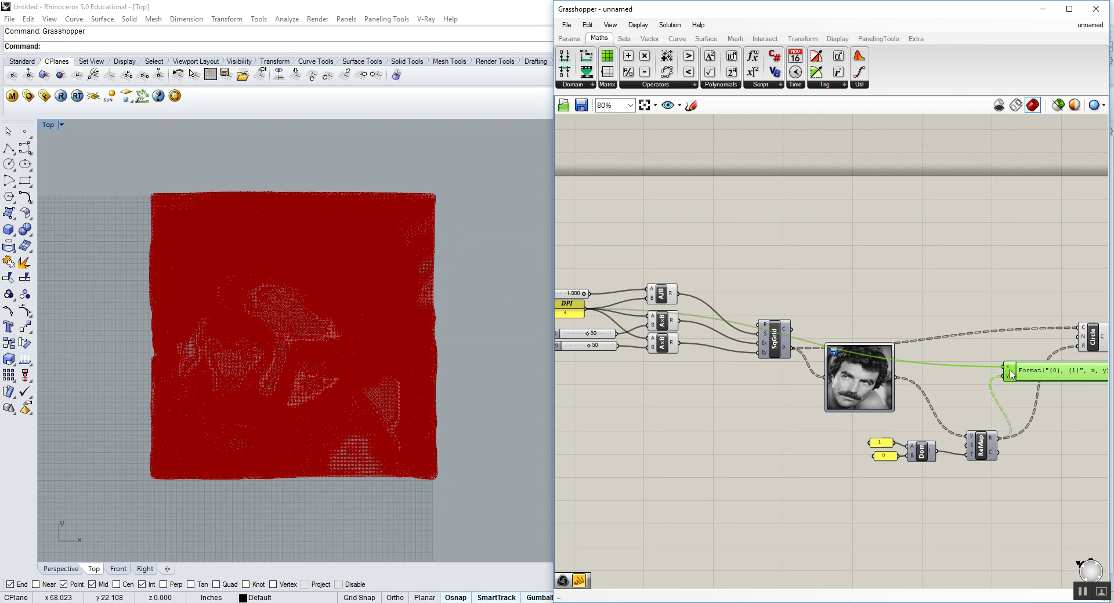
pyautogui.moveTo(1010, 374); pyautogui.dragTo(903, 371, button='right')
# - Replace the Expression component's formula with y/(2*x)
pyautogui.scroll(5, 903, 371)
pyautogui.doubleClick(904, 372)
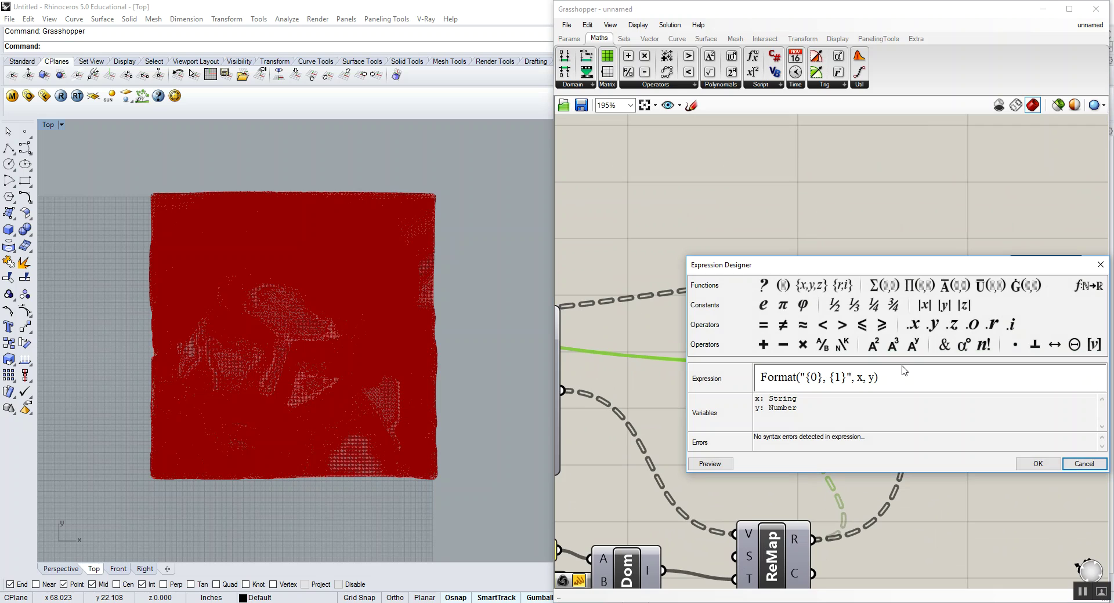
pyautogui.moveTo(908, 379); pyautogui.dragTo(741, 382)
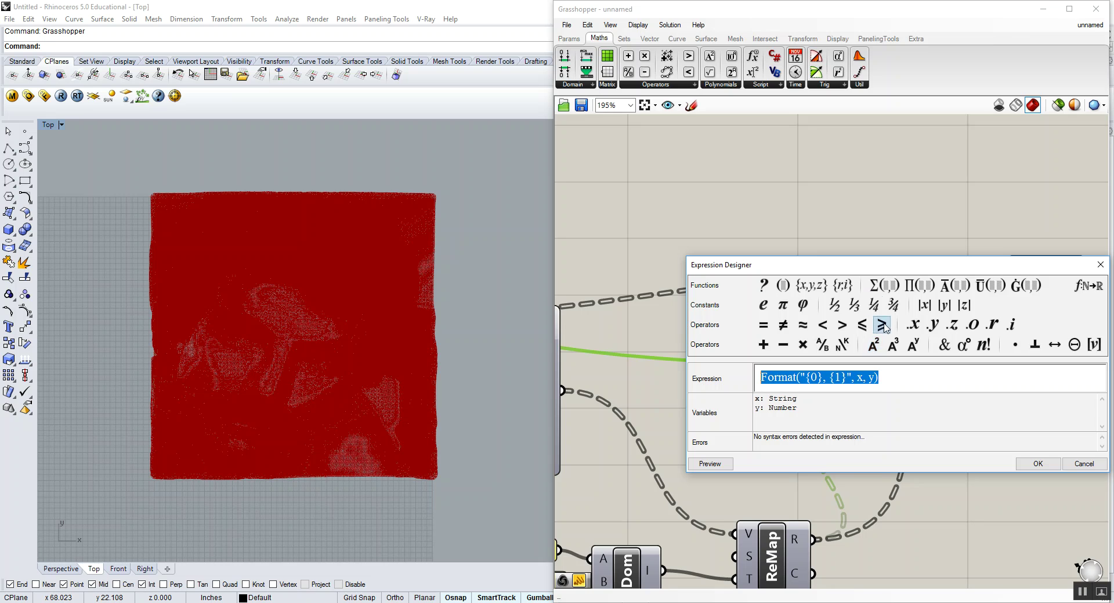
pyautogui.moveTo(880, 268); pyautogui.dragTo(804, 120)
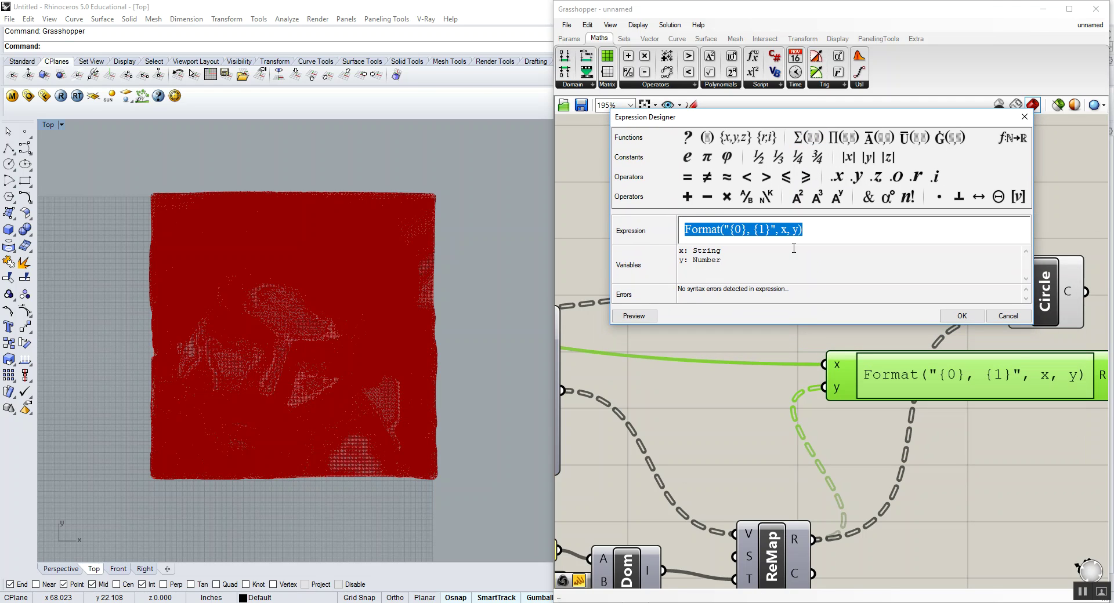
pyautogui.write('y/2')
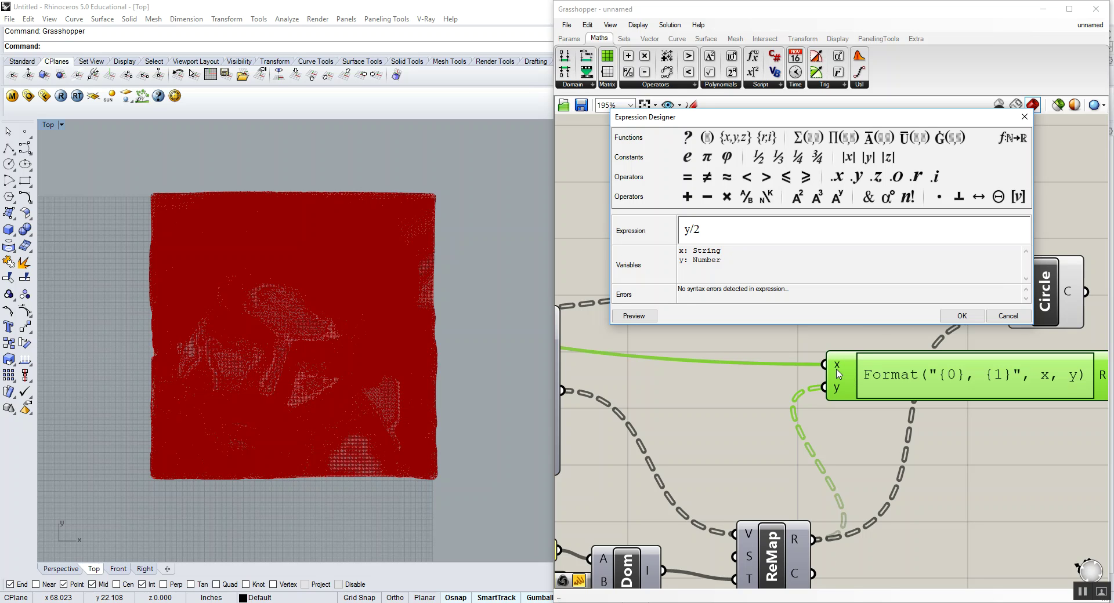
pyautogui.write('*')
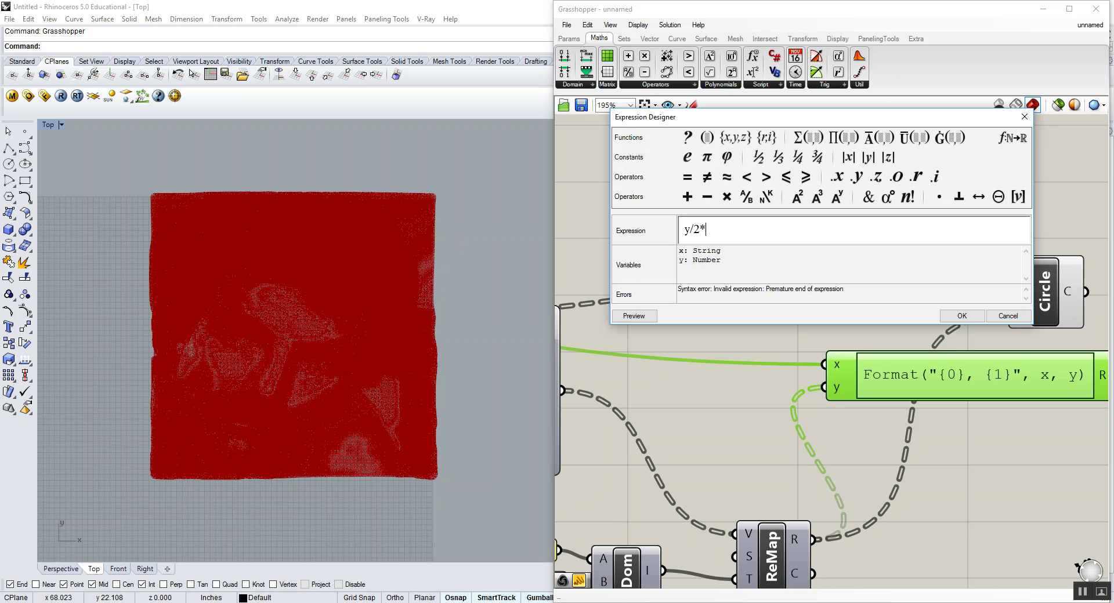
pyautogui.write('x')
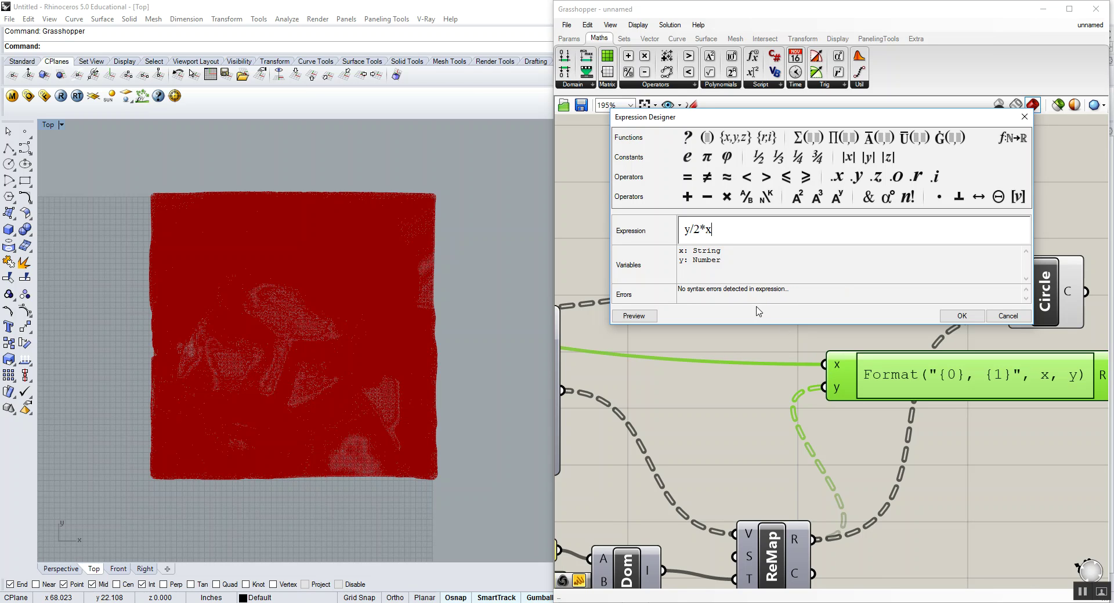
pyautogui.click(697, 232)
pyautogui.write('(2*x')
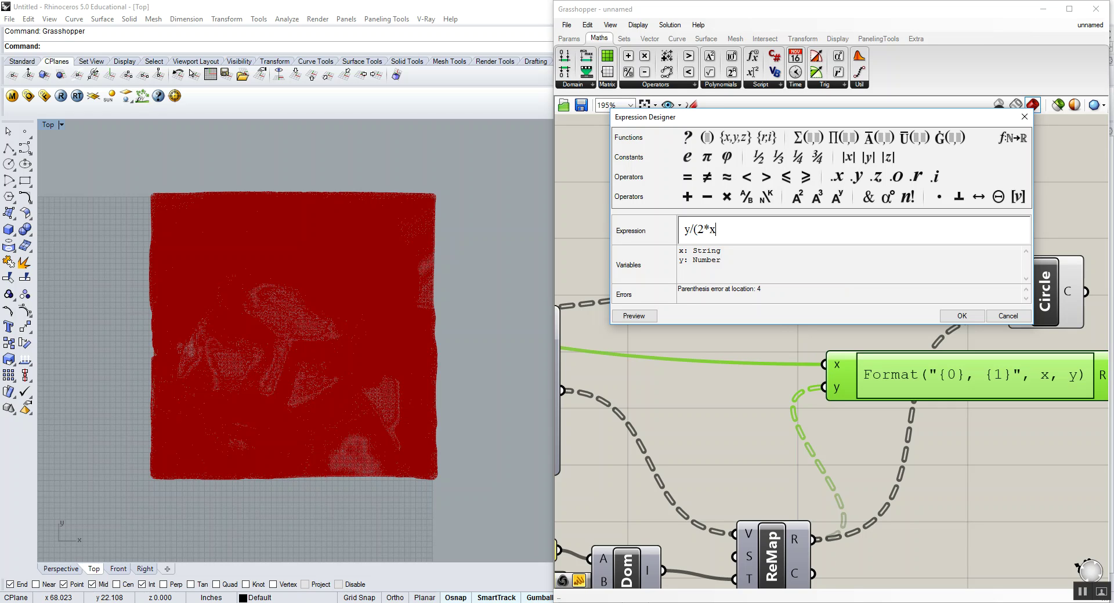
pyautogui.write(')')
pyautogui.click(962, 316)
pyautogui.scroll(-3, 880, 348)
# - Connect the y/(2*x) Expression output to the Circle's R input and check the redrawn portrait
pyautogui.scroll(3, 896, 355)
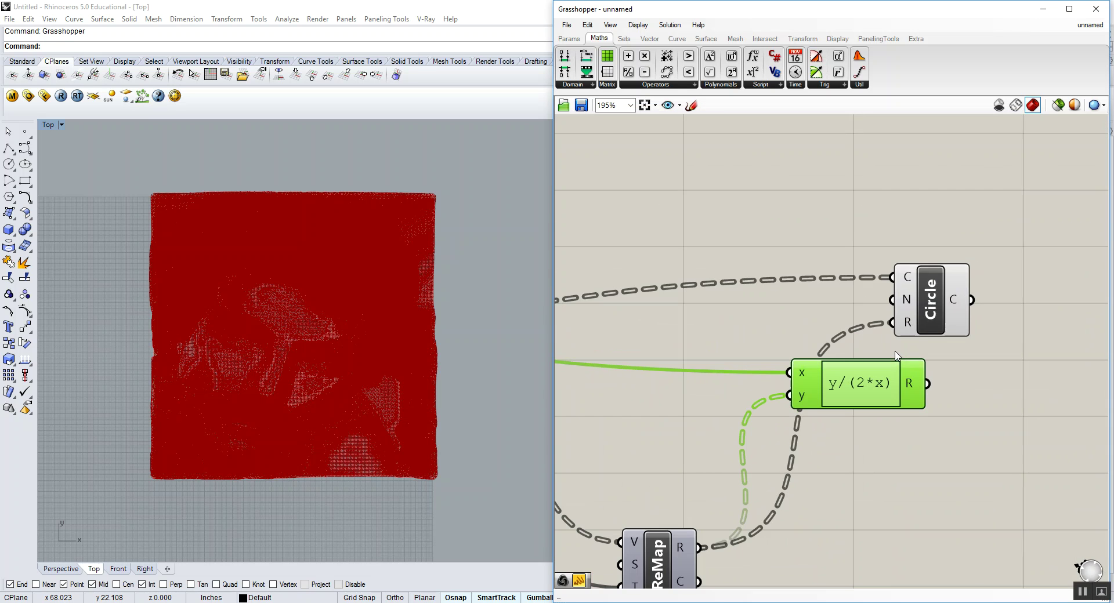
pyautogui.moveTo(902, 334); pyautogui.dragTo(981, 347)
pyautogui.moveTo(927, 383); pyautogui.dragTo(1014, 317)
pyautogui.click(864, 258)
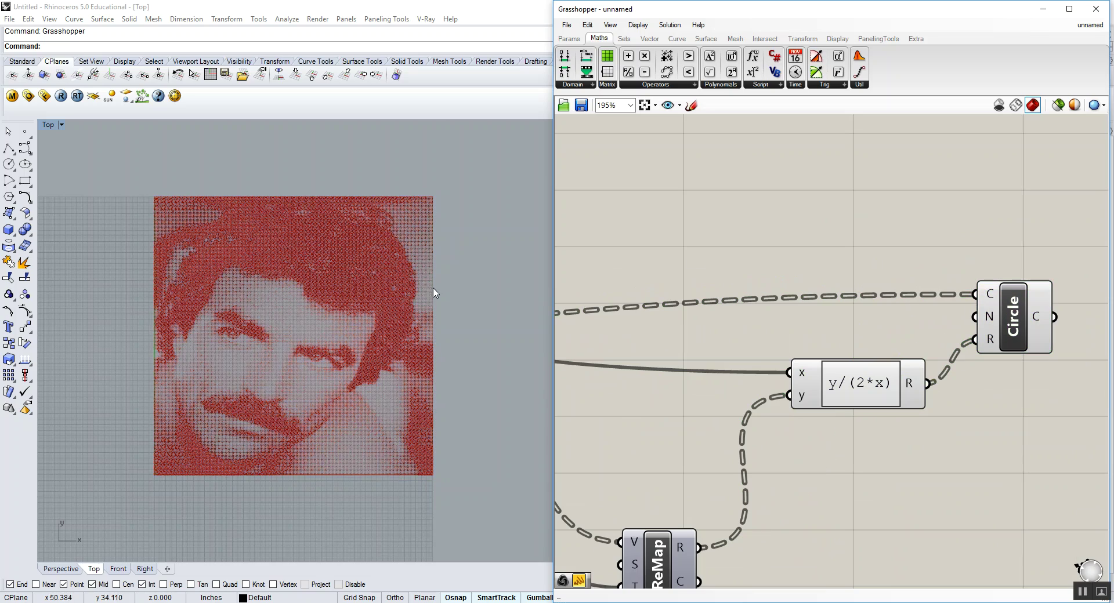
pyautogui.scroll(6, 343, 243)
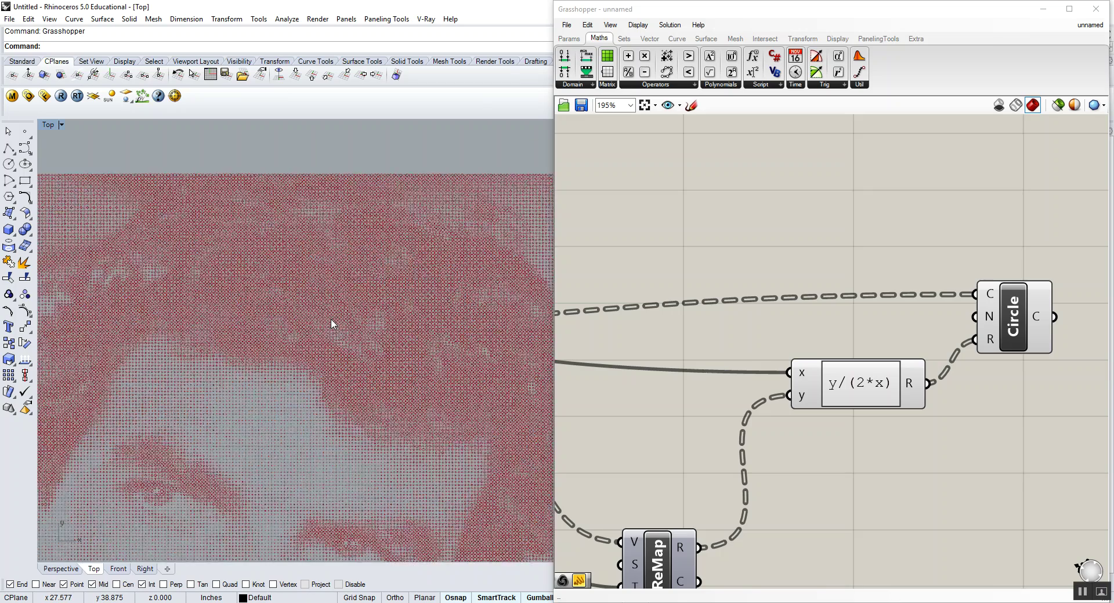
pyautogui.scroll(-5, 331, 323)
pyautogui.scroll(-5, 647, 318)
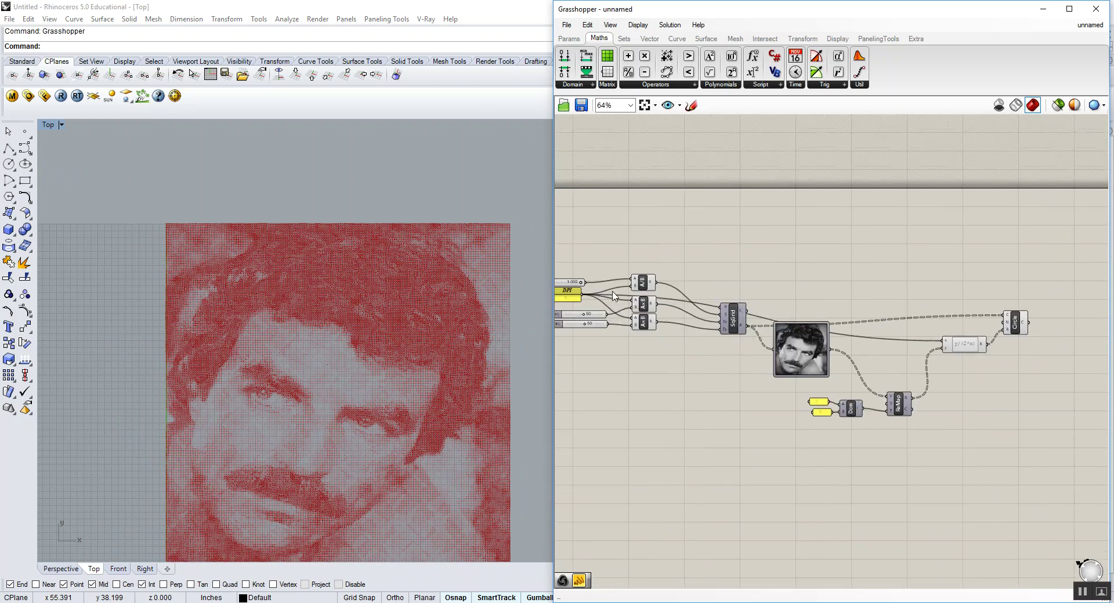
pyautogui.scroll(6, 614, 297)
pyautogui.doubleClick(722, 385)
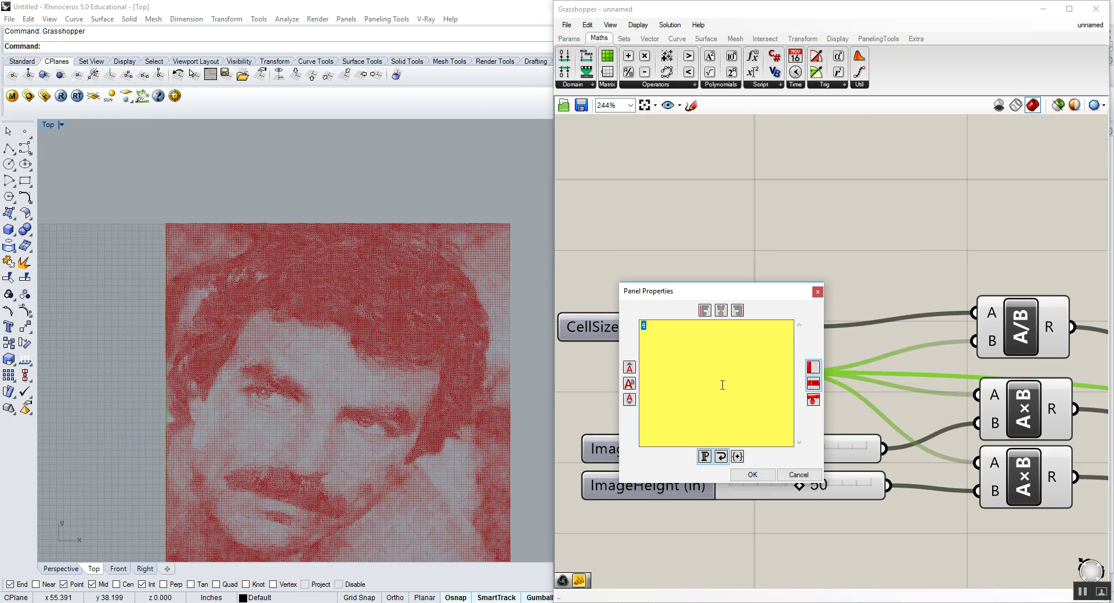
# - Set the DPI panel to 2 and zoom around the Rhino viewport to inspect the portrait
pyautogui.click(752, 475)
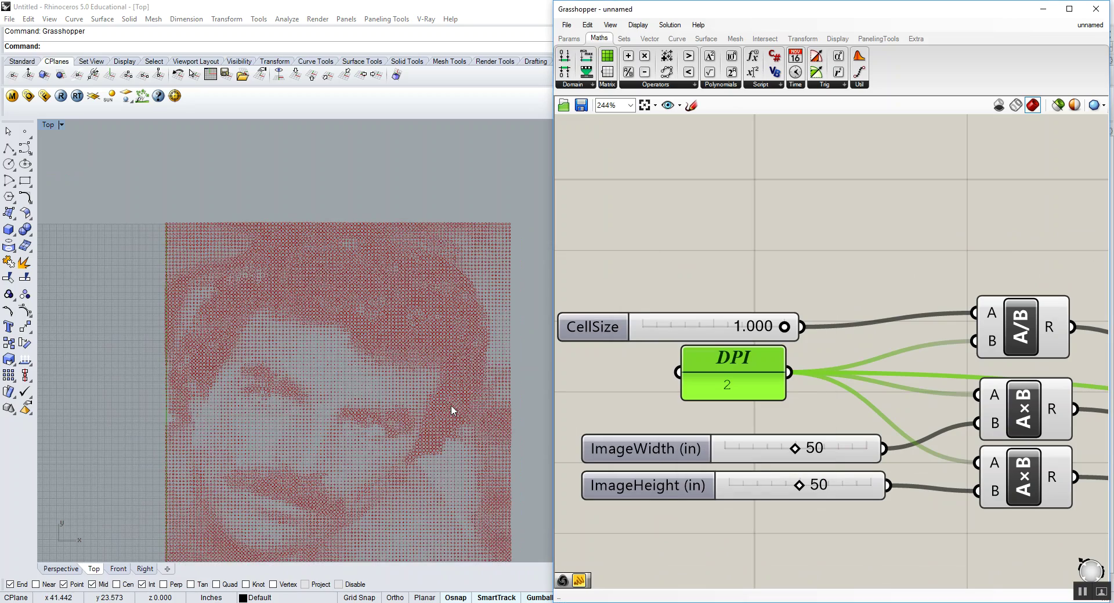
pyautogui.scroll(3, 393, 355)
pyautogui.scroll(-3, 391, 308)
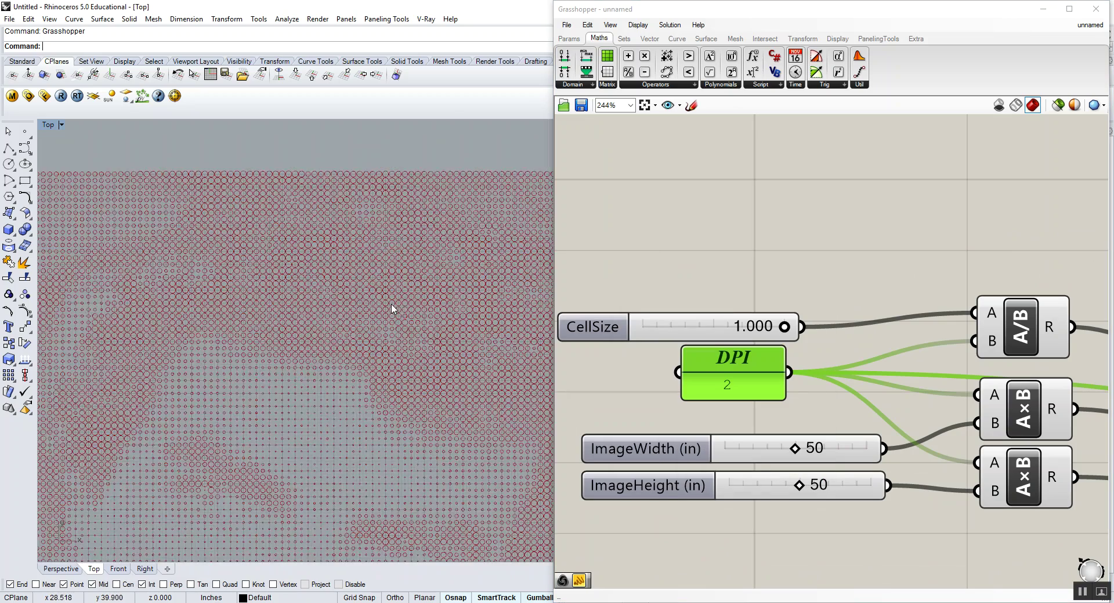
pyautogui.scroll(-3, 373, 309)
pyautogui.scroll(3, 311, 278)
pyautogui.scroll(-4, 314, 348)
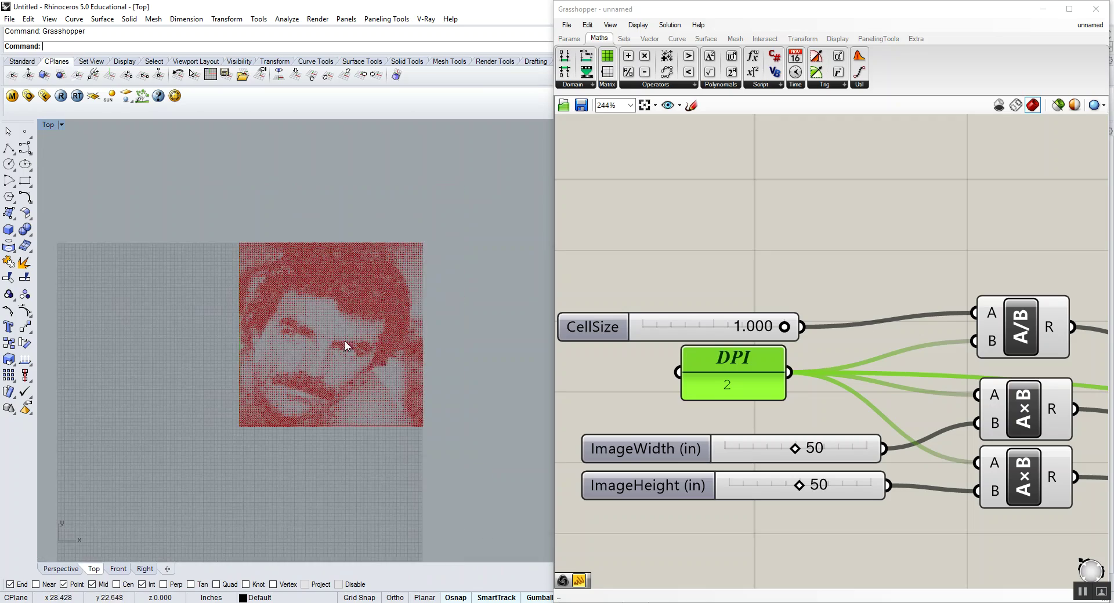
pyautogui.scroll(1, 345, 340)
pyautogui.scroll(4, 325, 278)
pyautogui.scroll(-3, 291, 257)
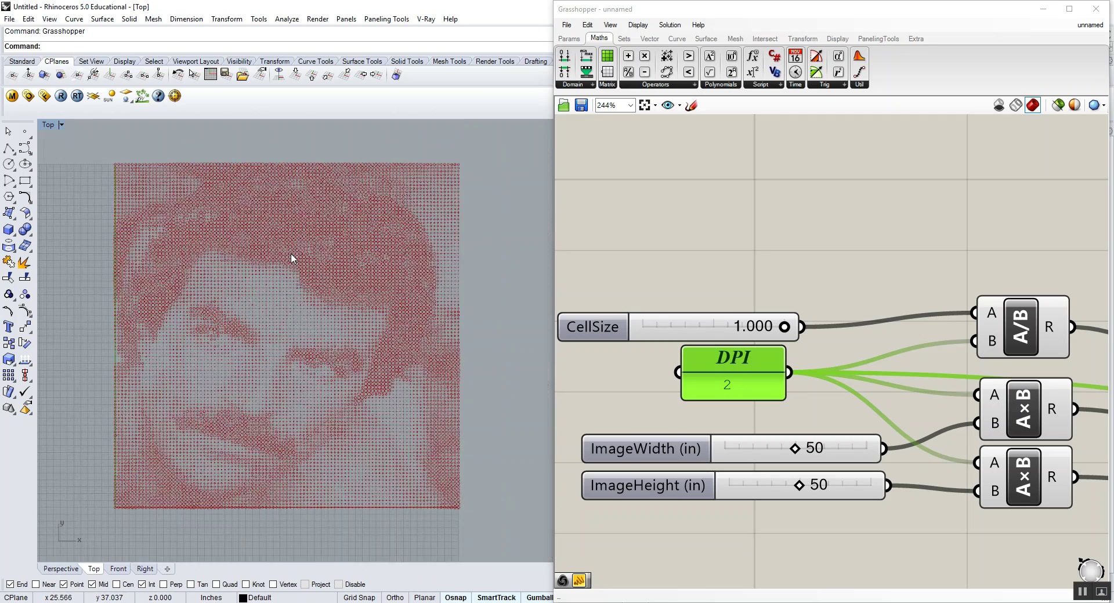
pyautogui.scroll(-1, 273, 264)
pyautogui.scroll(2, 268, 266)
pyautogui.rightClick(267, 264)
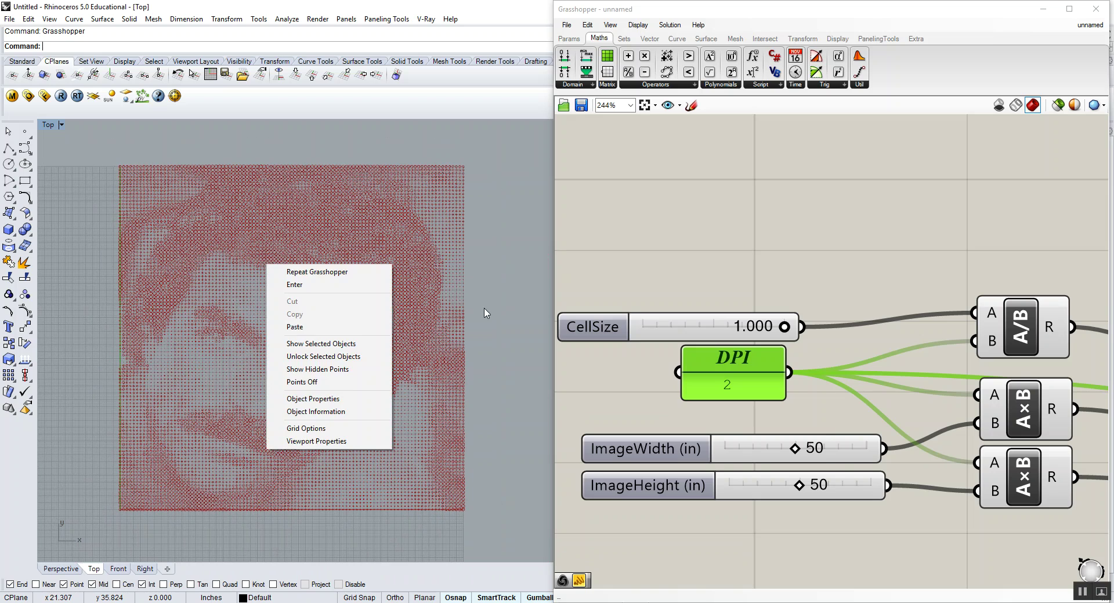
pyautogui.click(724, 388)
# - Change the DPI panel value to 8 for a denser portrait
pyautogui.doubleClick(724, 387)
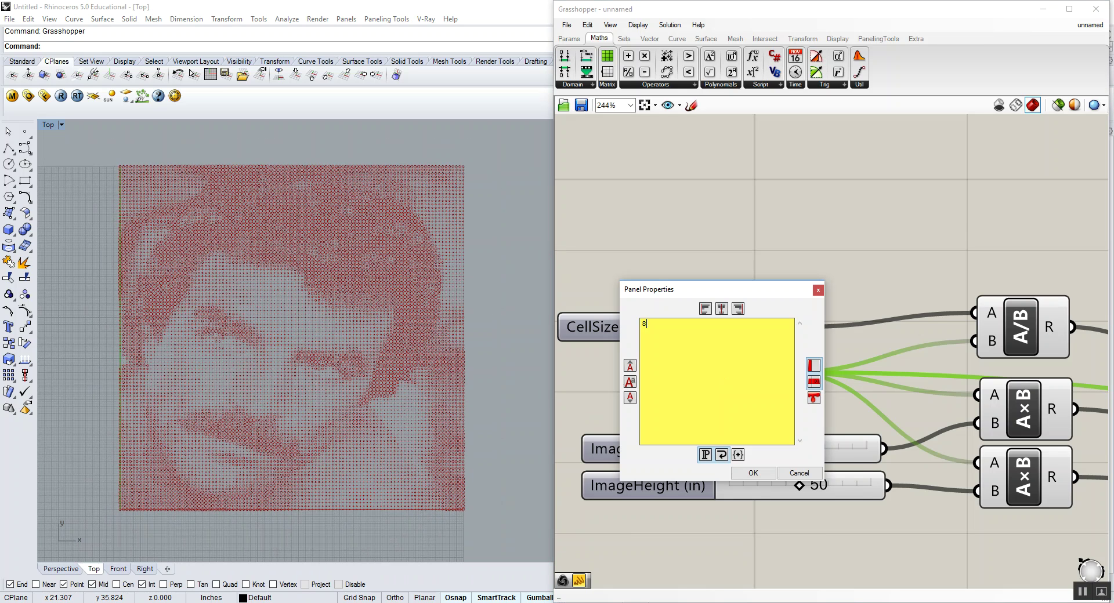
pyautogui.click(746, 472)
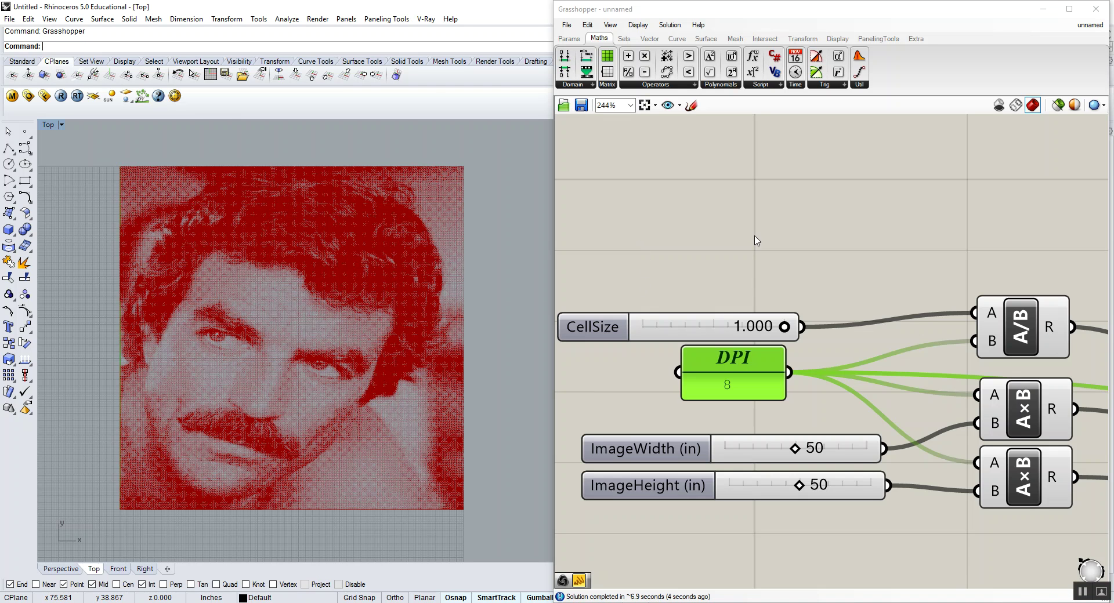
pyautogui.click(757, 241)
pyautogui.scroll(-5, 756, 240)
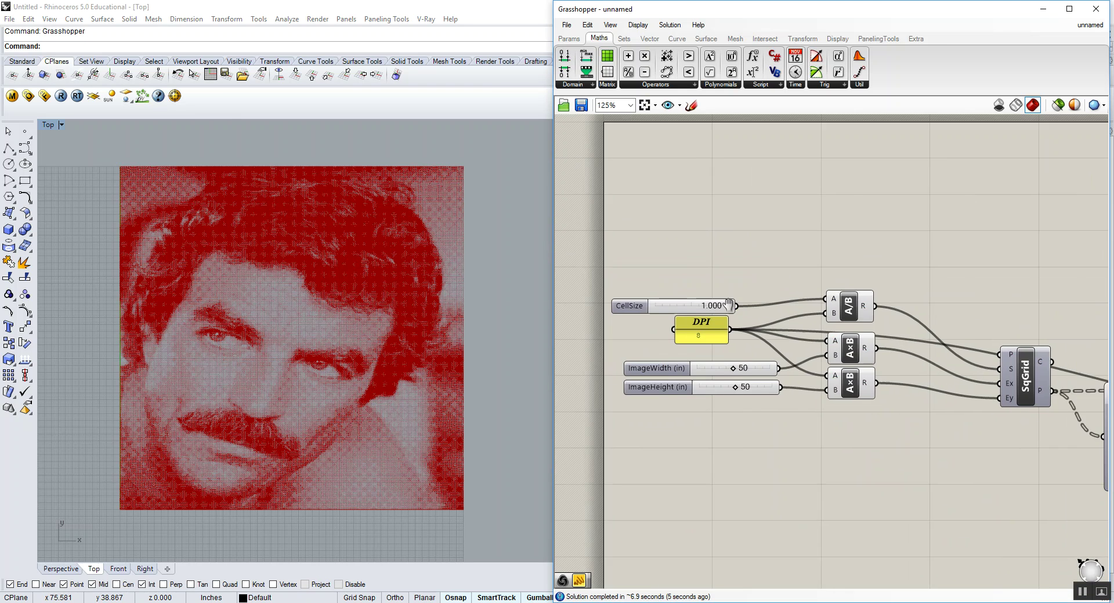
# - Change the DPI panel from 8 to 4 and zoom out to review the whole definition
pyautogui.scroll(4, 701, 356)
pyautogui.doubleClick(700, 356)
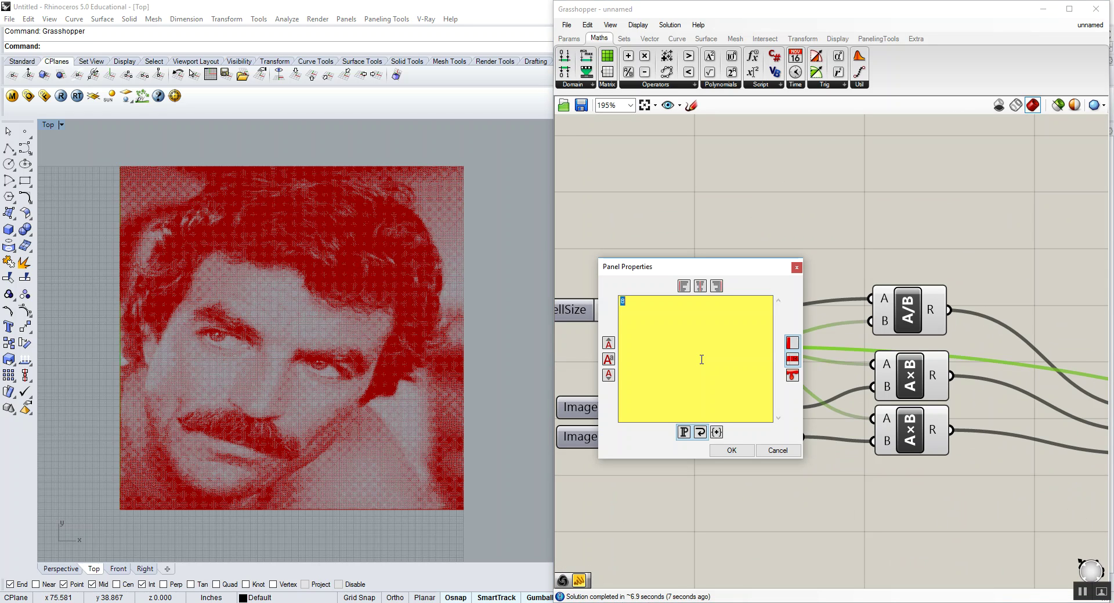
pyautogui.write('4')
pyautogui.click(740, 447)
pyautogui.scroll(-5, 693, 386)
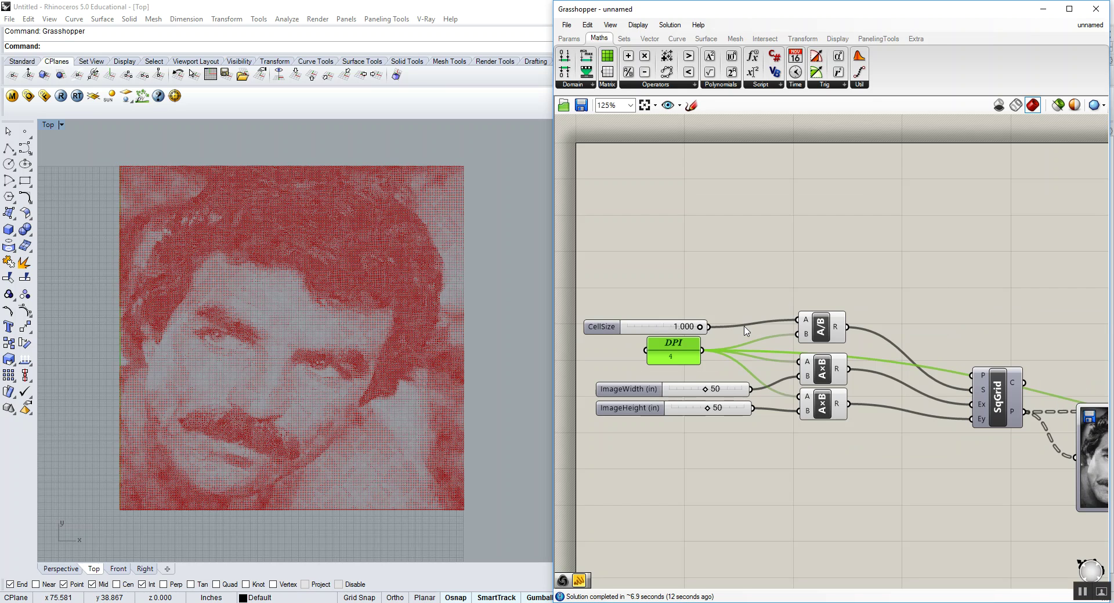
pyautogui.scroll(5, 922, 354)
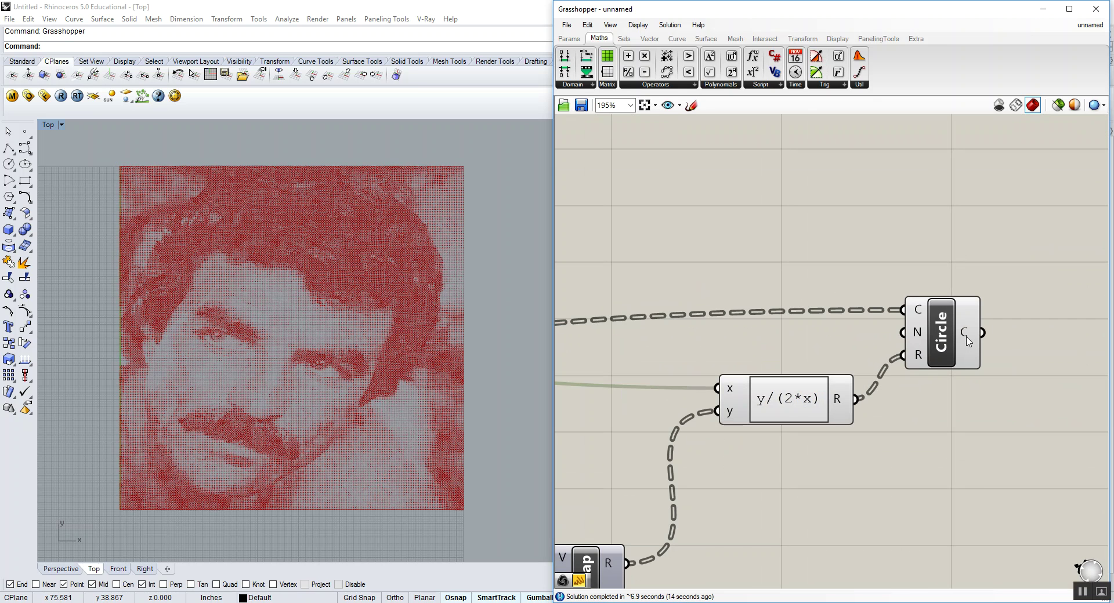
pyautogui.moveTo(967, 341)
pyautogui.scroll(5, 291, 285)
pyautogui.scroll(-5, 285, 380)
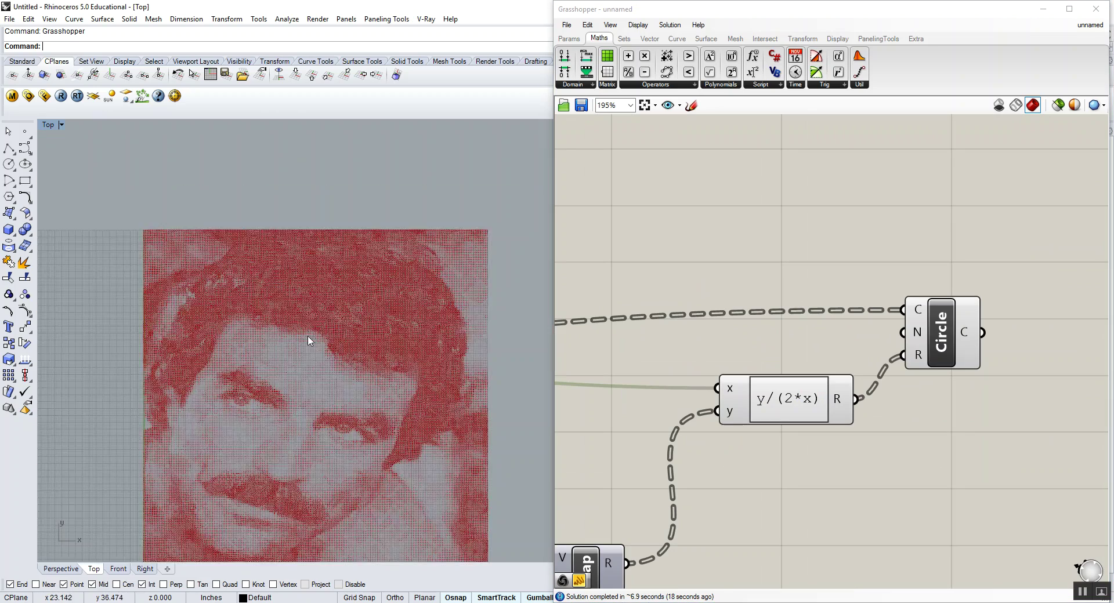
pyautogui.scroll(-4, 801, 313)
pyautogui.scroll(-2, 801, 314)
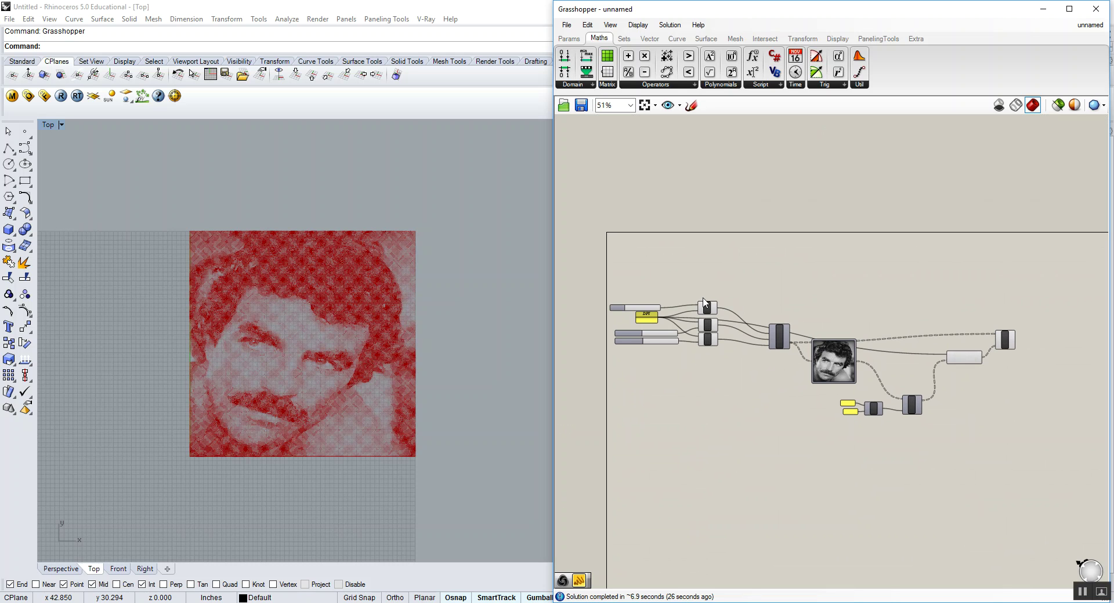
# - Group the CellSize, DPI and image size input and math components
pyautogui.scroll(3, 704, 302)
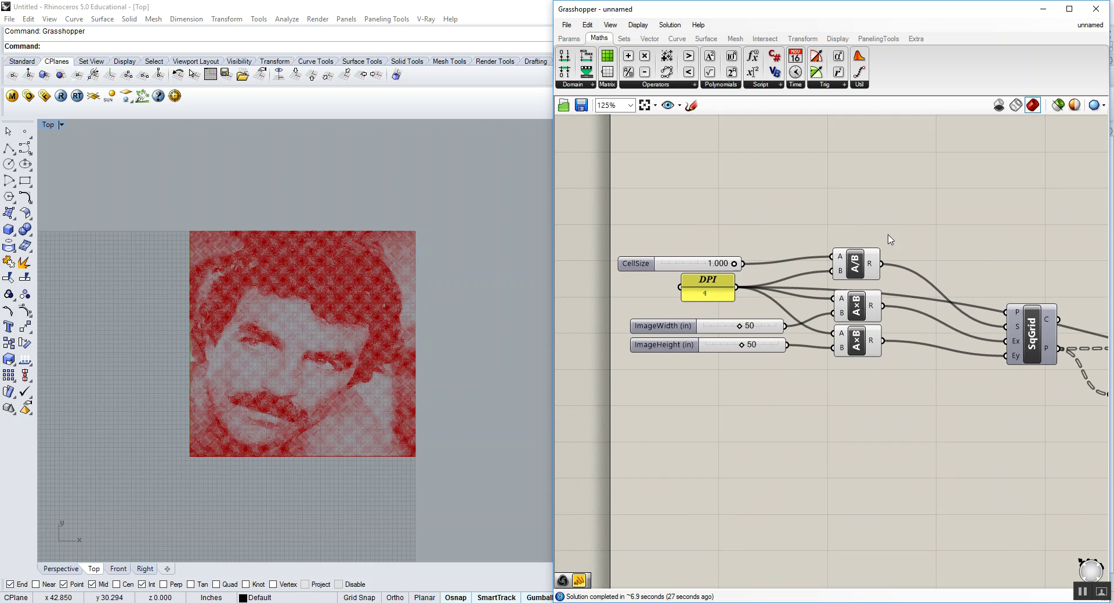
pyautogui.moveTo(955, 227); pyautogui.dragTo(667, 389)
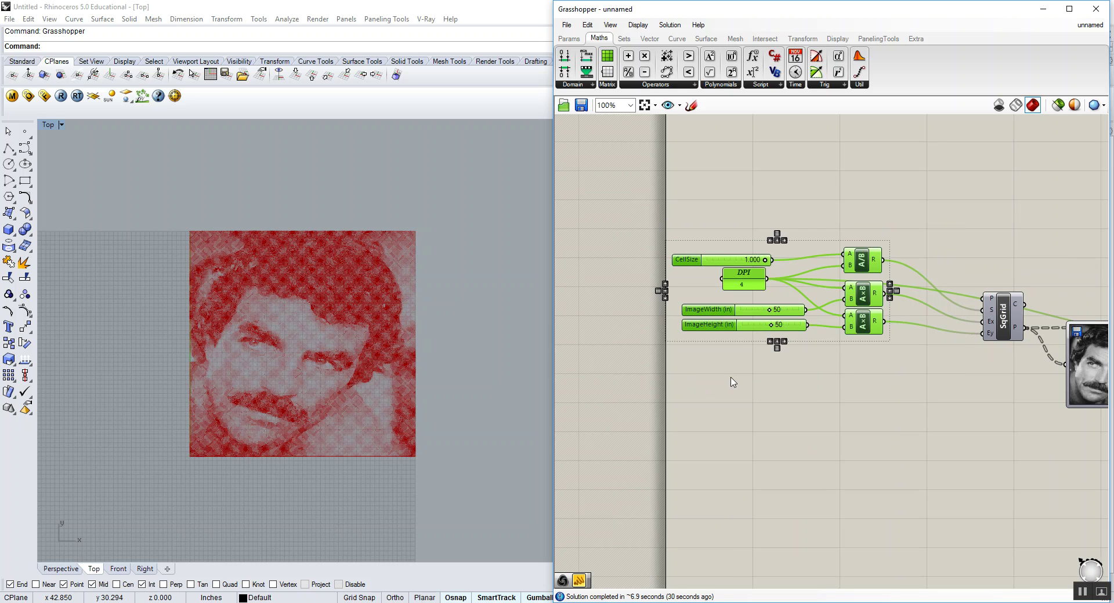
pyautogui.rightClick(731, 361)
pyautogui.click(762, 482)
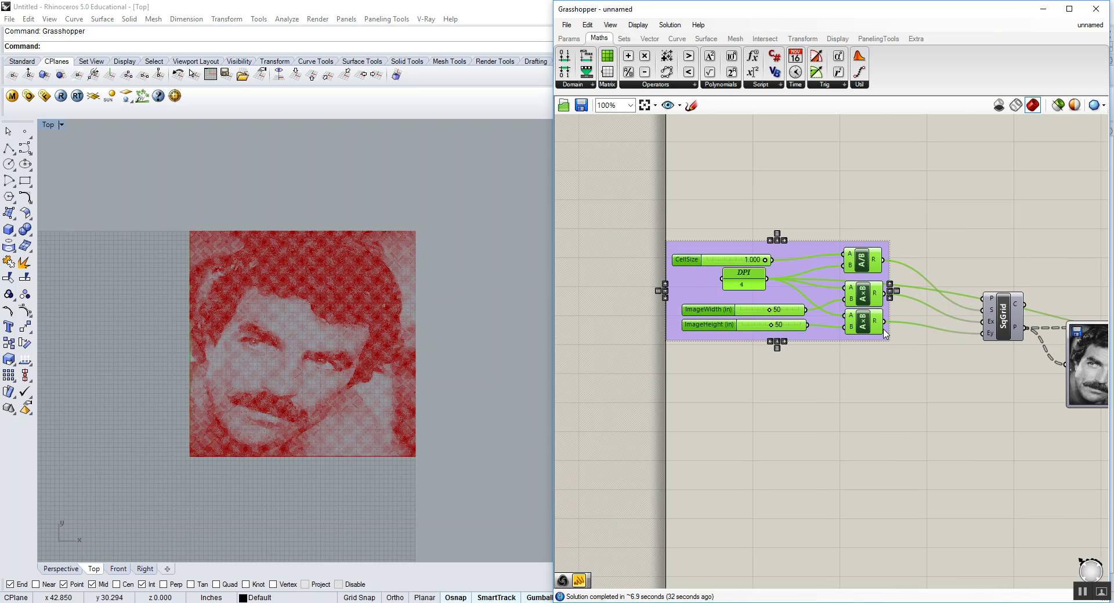
# - Group the Domain and ReMap components with their values
pyautogui.scroll(-4, 719, 300)
pyautogui.scroll(4, 915, 348)
pyautogui.scroll(-2, 877, 360)
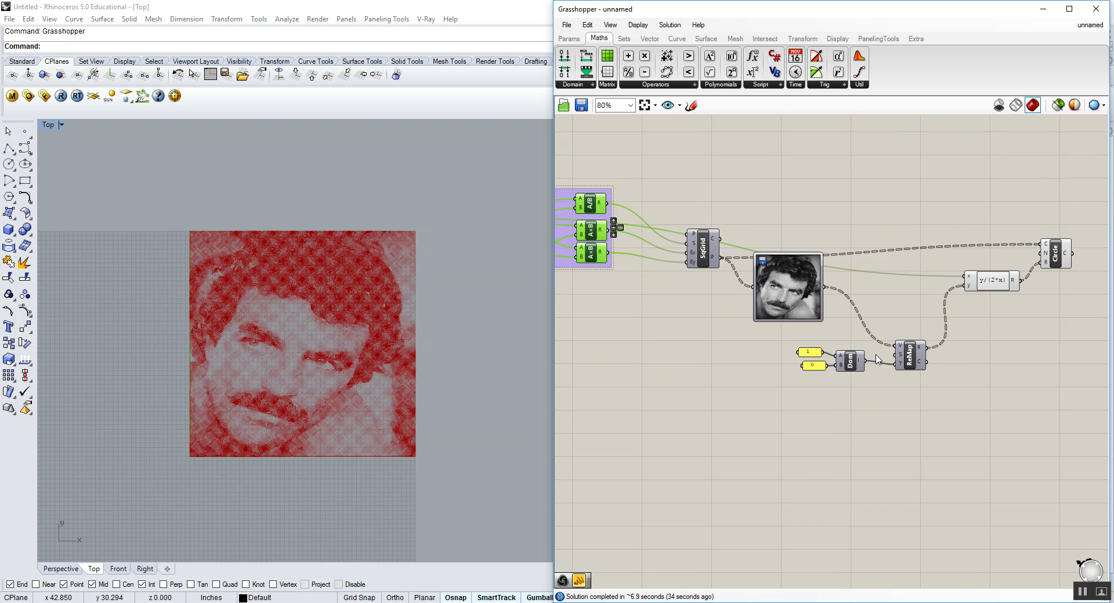
pyautogui.scroll(3, 877, 359)
pyautogui.moveTo(962, 309); pyautogui.dragTo(709, 410)
pyautogui.rightClick(709, 410)
pyautogui.click(752, 479)
# - Group the y/(2*x) Expression and Circle components
pyautogui.scroll(-2, 751, 433)
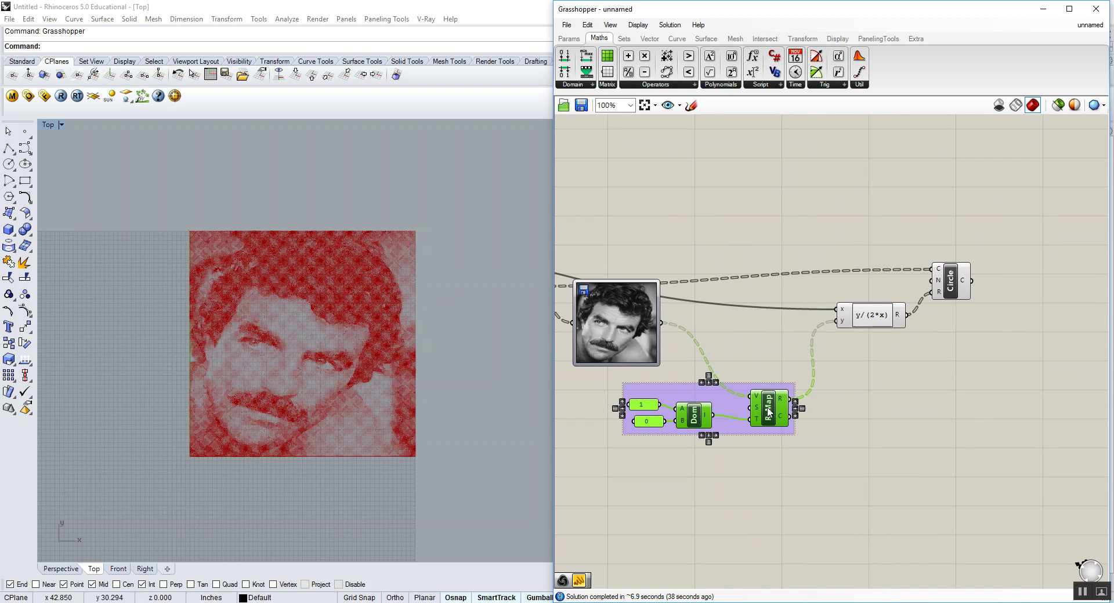
pyautogui.moveTo(1008, 215); pyautogui.dragTo(839, 347)
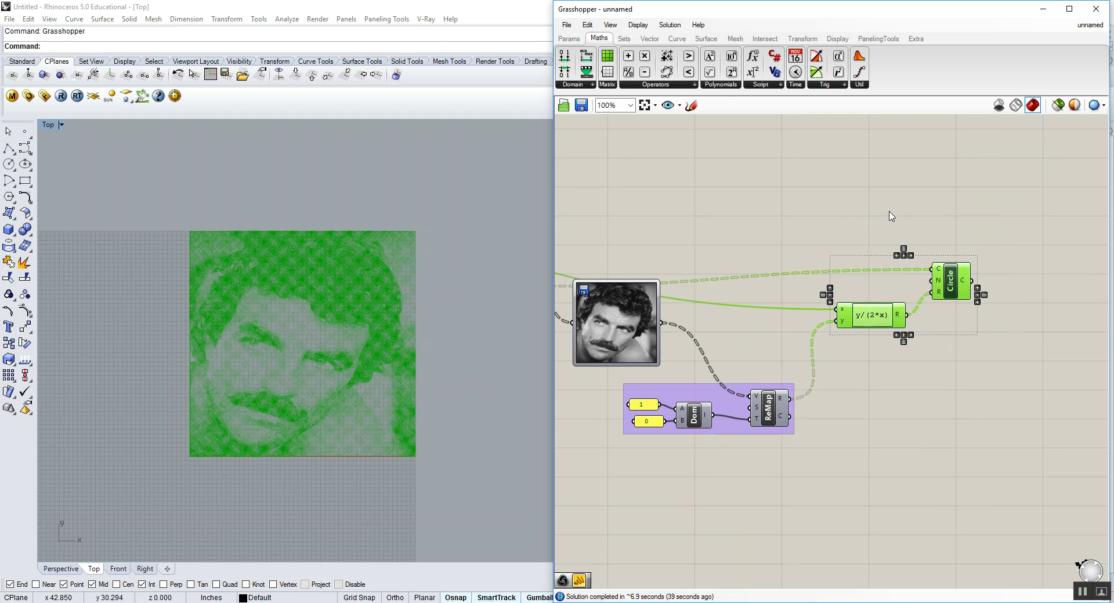
pyautogui.rightClick(892, 217)
pyautogui.click(914, 332)
# - Group the SqGrid and Image Sampler components
pyautogui.moveTo(756, 283); pyautogui.dragTo(952, 312, button='right')
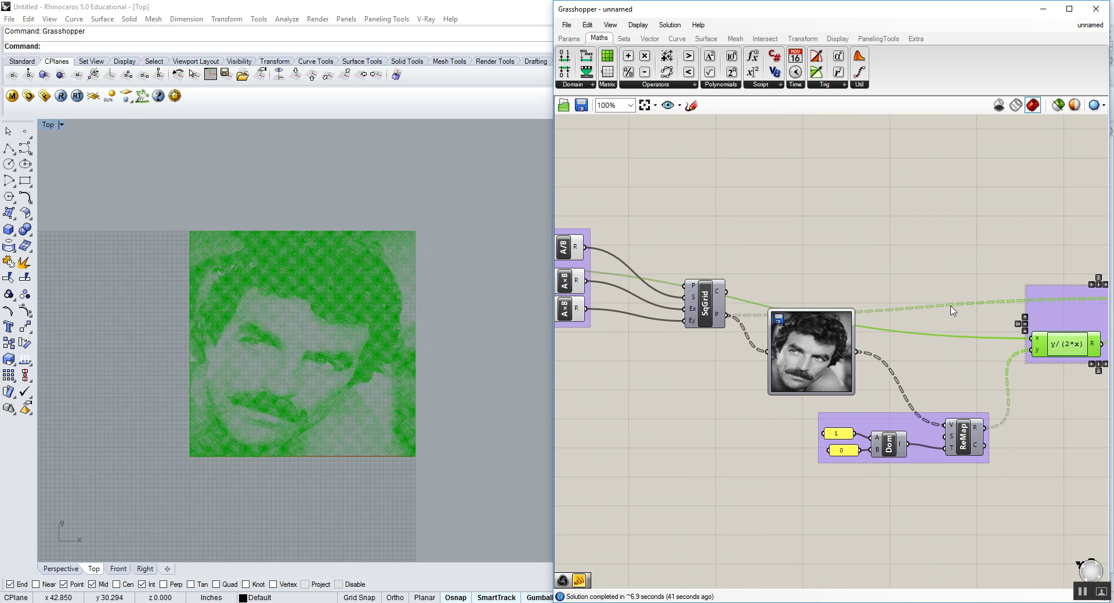
pyautogui.scroll(1, 593, 313)
pyautogui.moveTo(964, 212); pyautogui.dragTo(712, 351)
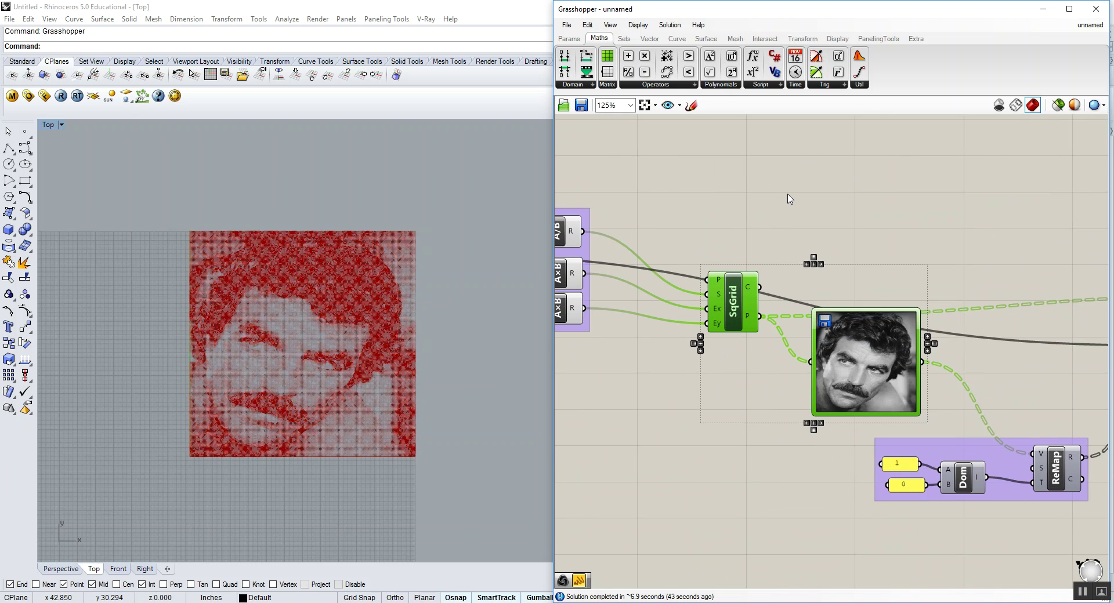
pyautogui.rightClick(790, 199)
pyautogui.click(813, 318)
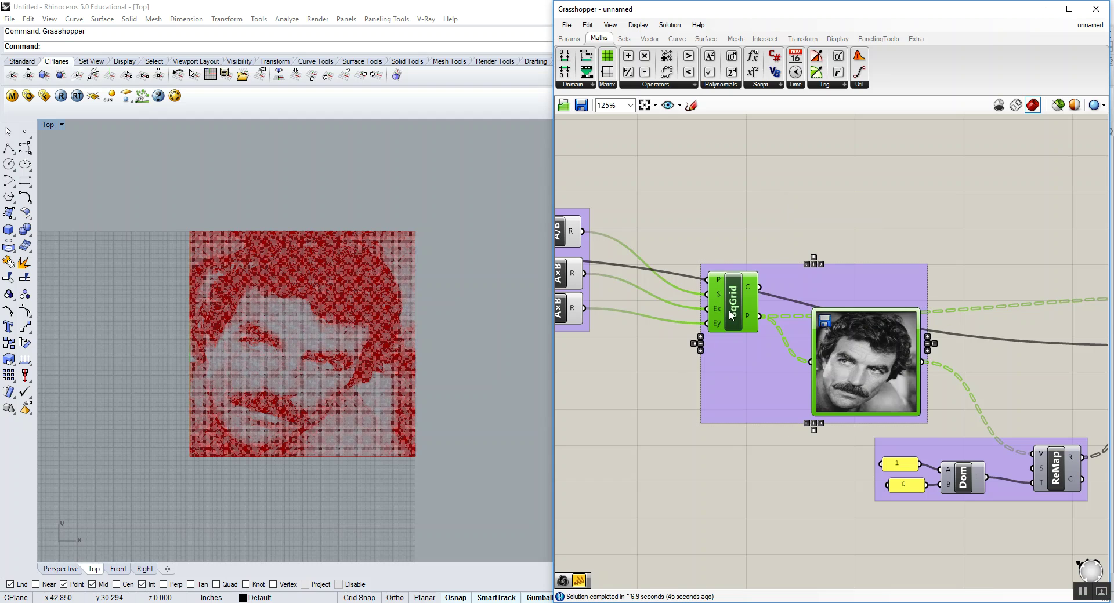
# - Clear the selection, check the Rhino portrait, and centre the grouped definition on the canvas
pyautogui.scroll(-3, 789, 312)
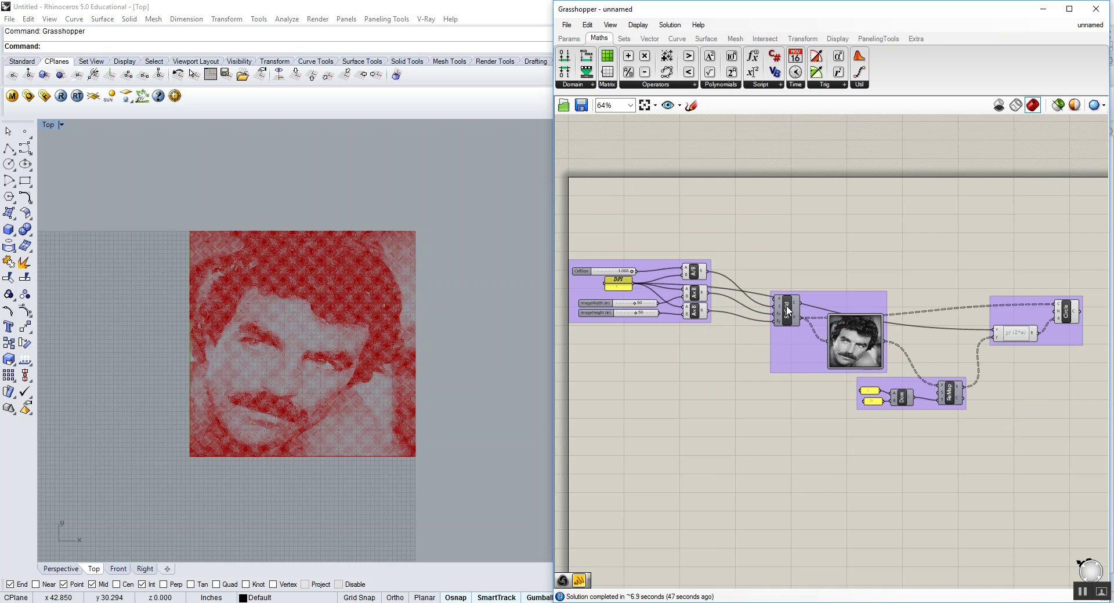
pyautogui.scroll(2, 788, 311)
pyautogui.click(787, 312)
pyautogui.click(822, 247)
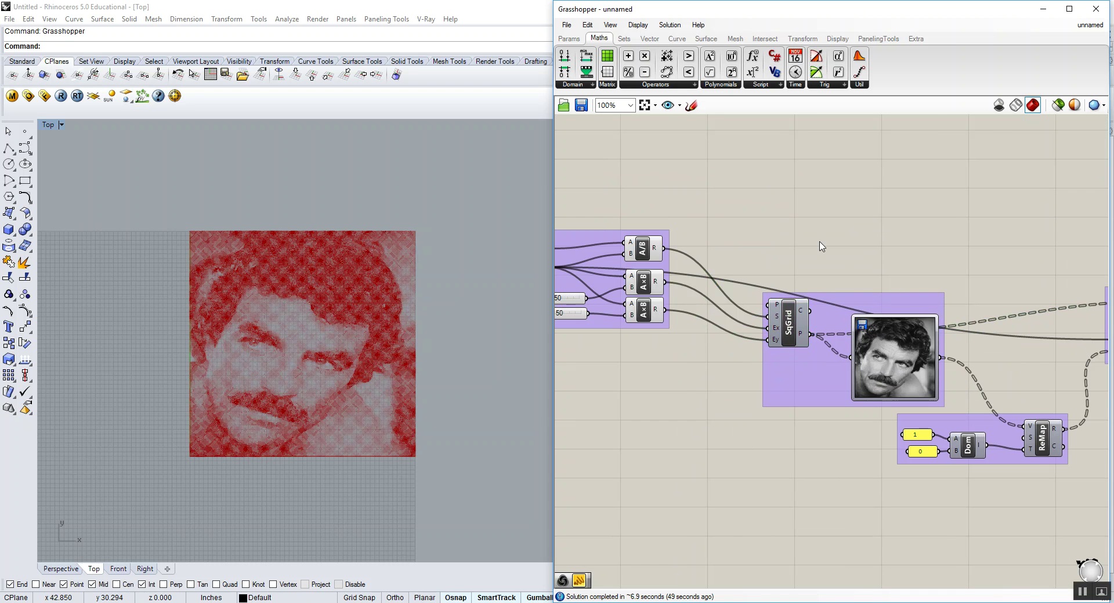
pyautogui.scroll(-2, 821, 247)
pyautogui.click(391, 316)
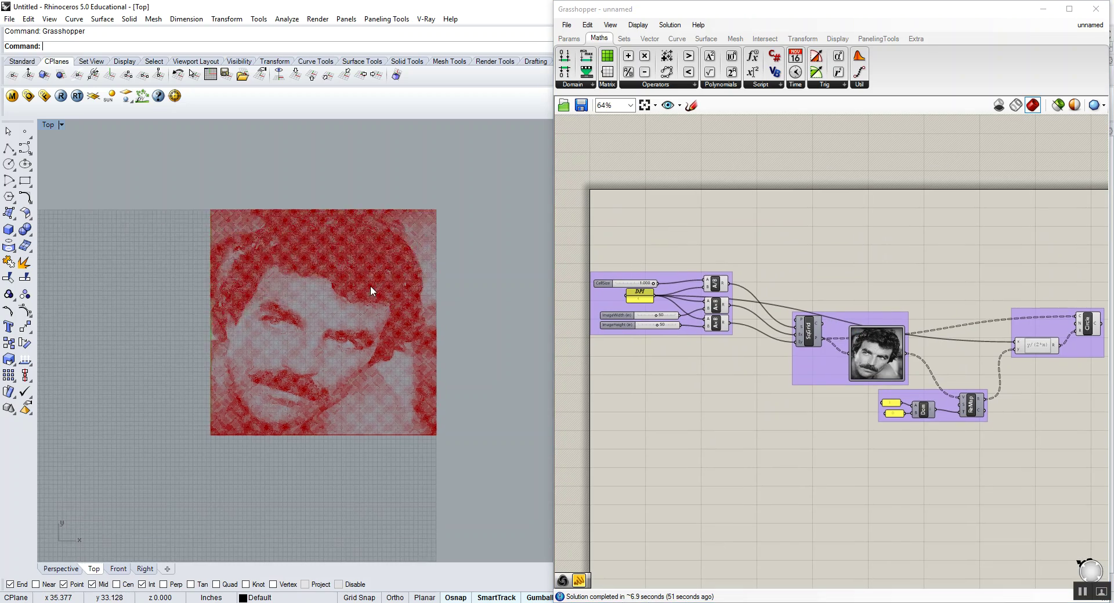
pyautogui.scroll(5, 366, 286)
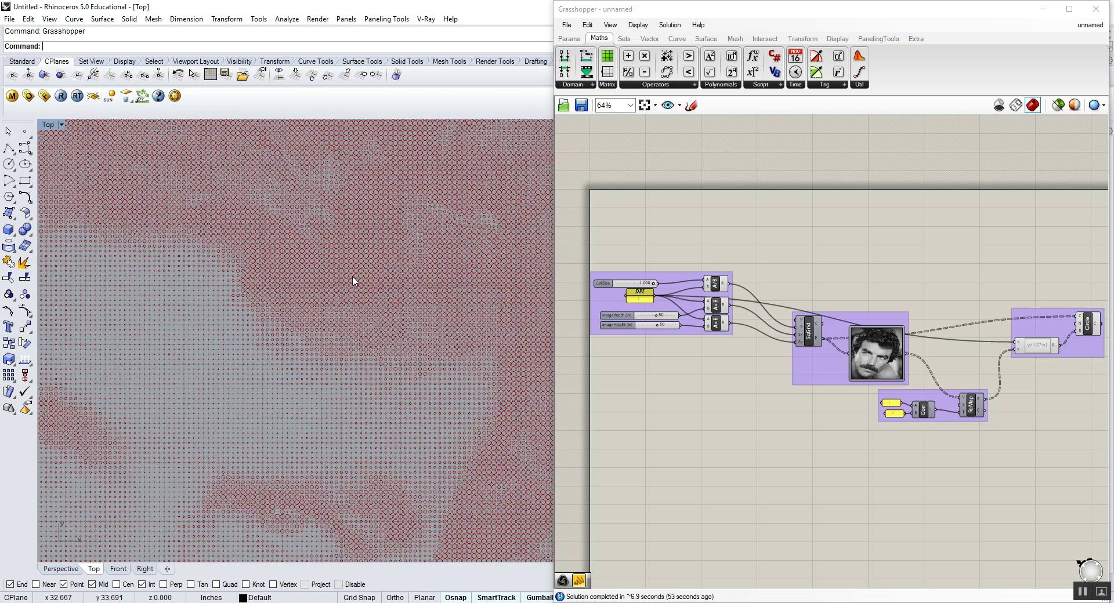
pyautogui.scroll(-5, 352, 282)
pyautogui.click(748, 228)
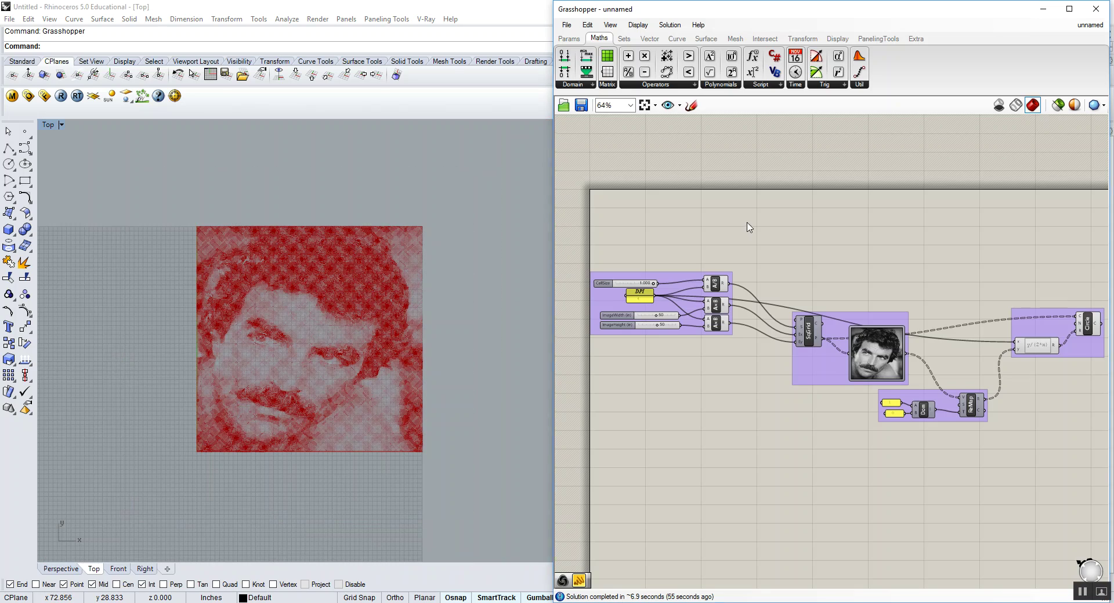
pyautogui.moveTo(749, 227); pyautogui.dragTo(689, 182, button='right')
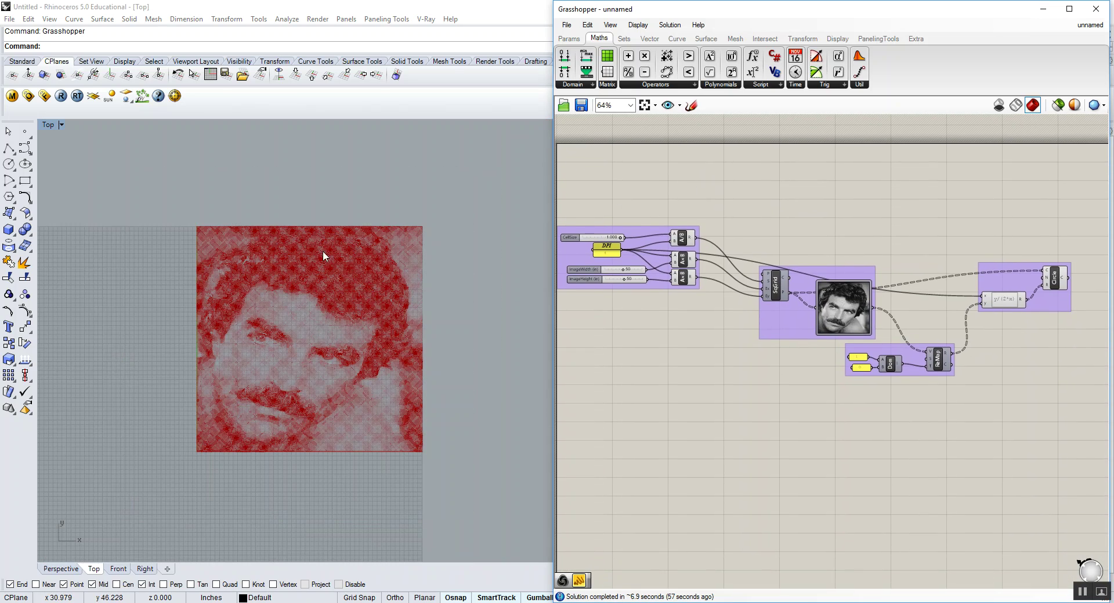